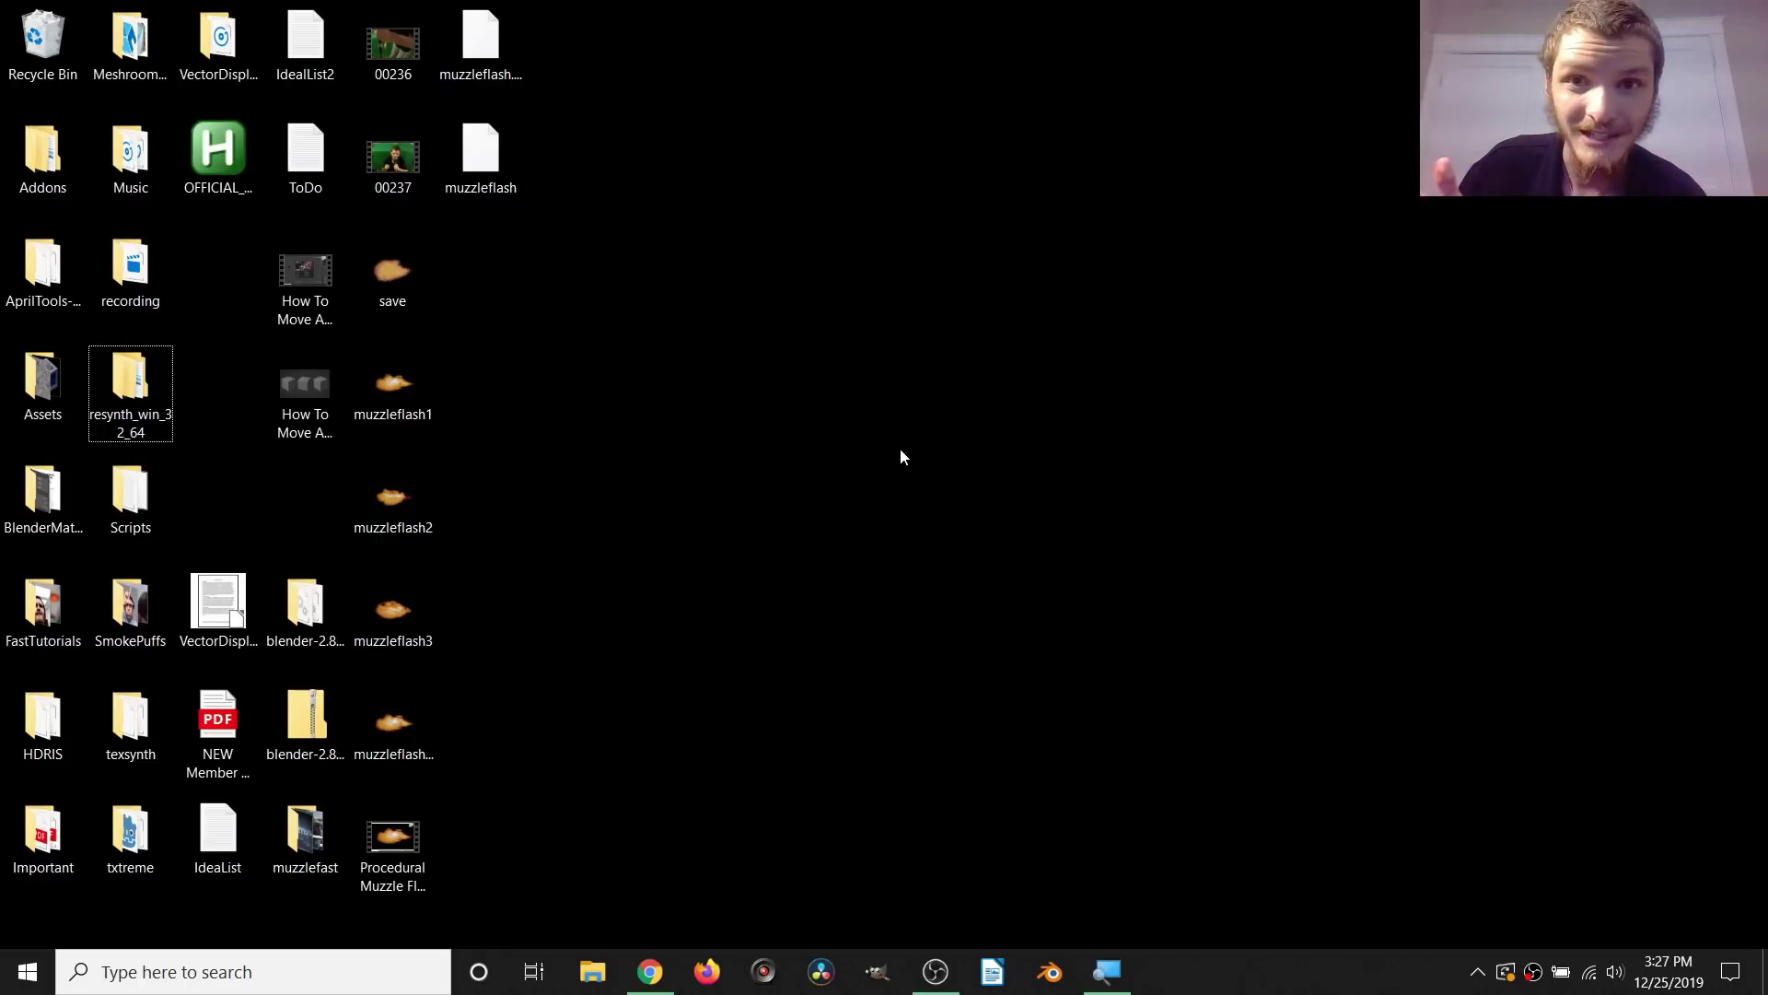
# Step: Launch Blender, dismiss the splash, go fullscreen and view the default cube through the camera
pyautogui.click(1050, 972)
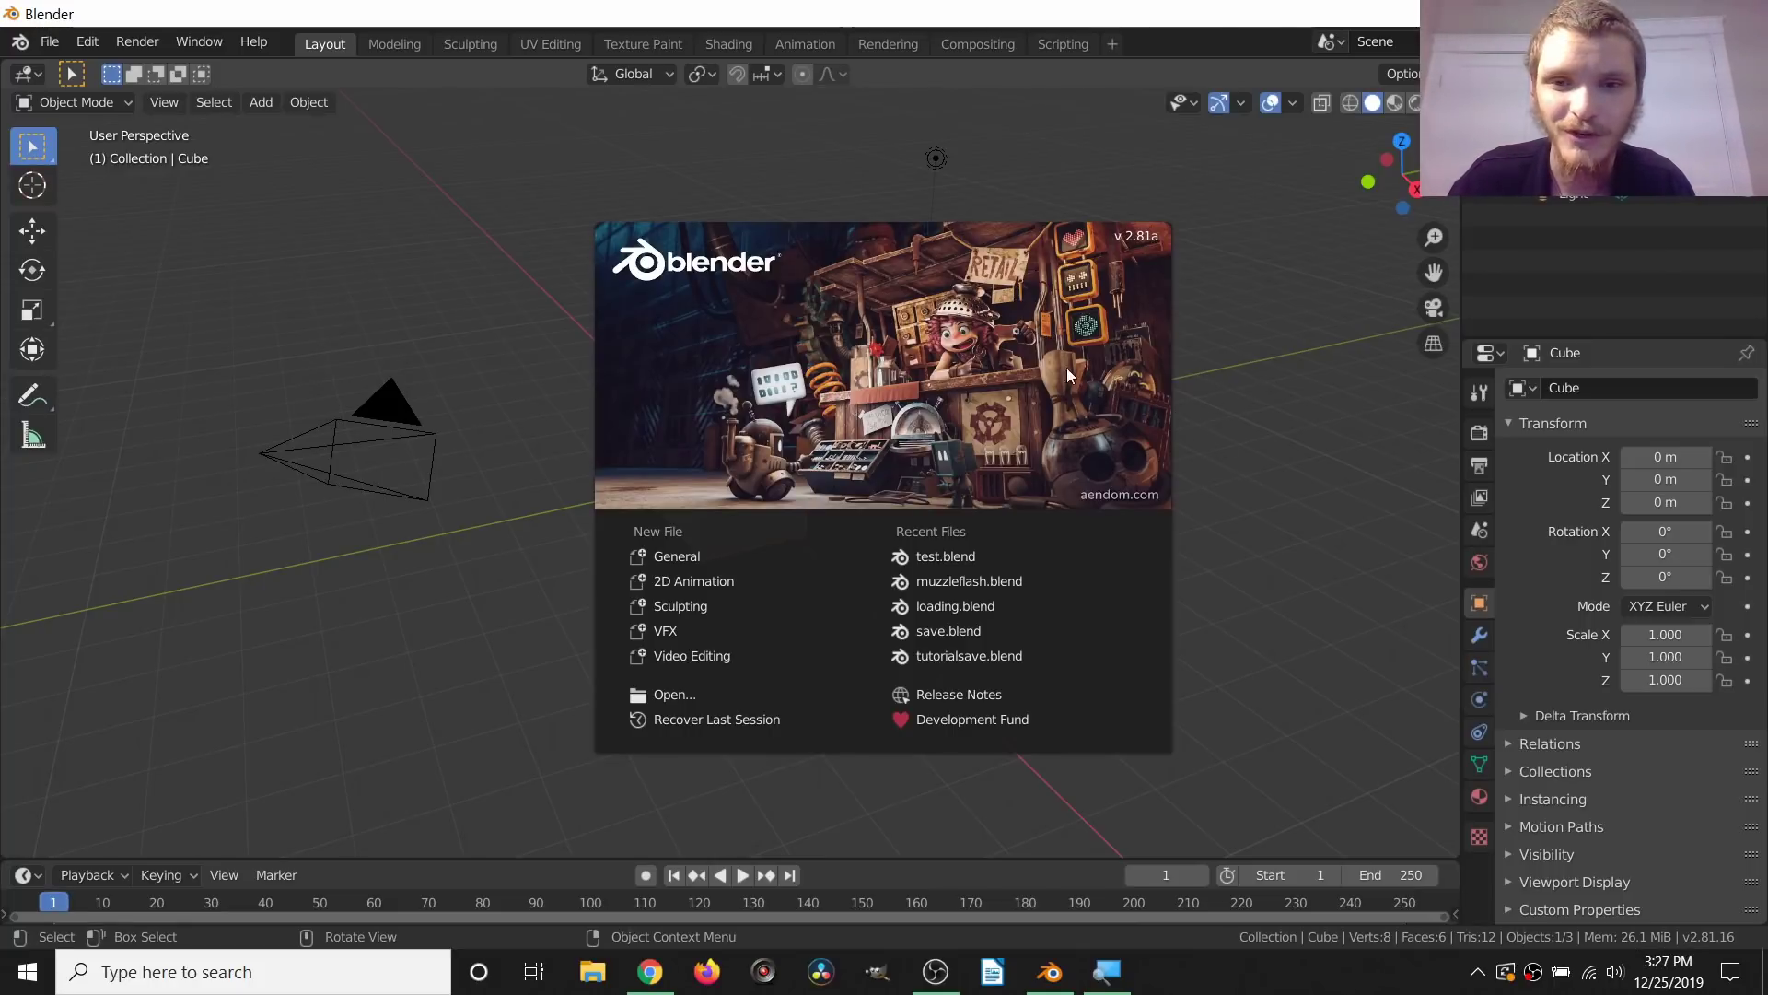
pyautogui.click(1245, 405)
pyautogui.press('q')
pyautogui.click(617, 257)
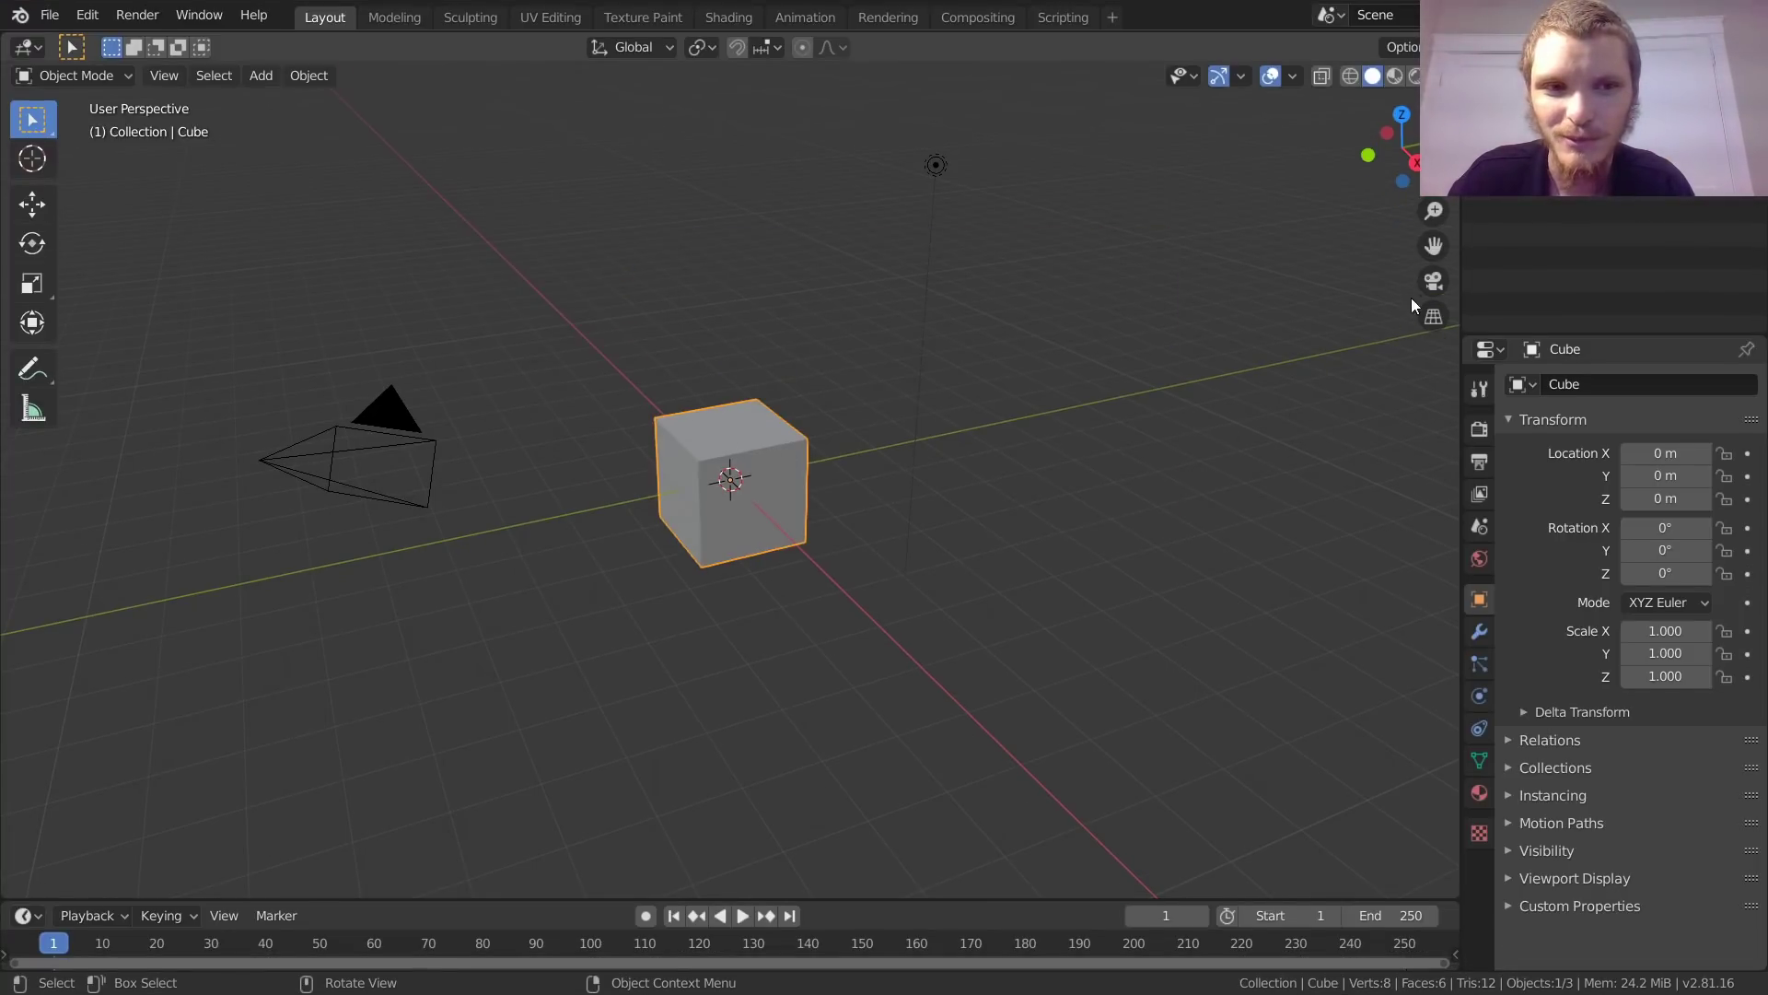
pyautogui.click(1429, 282)
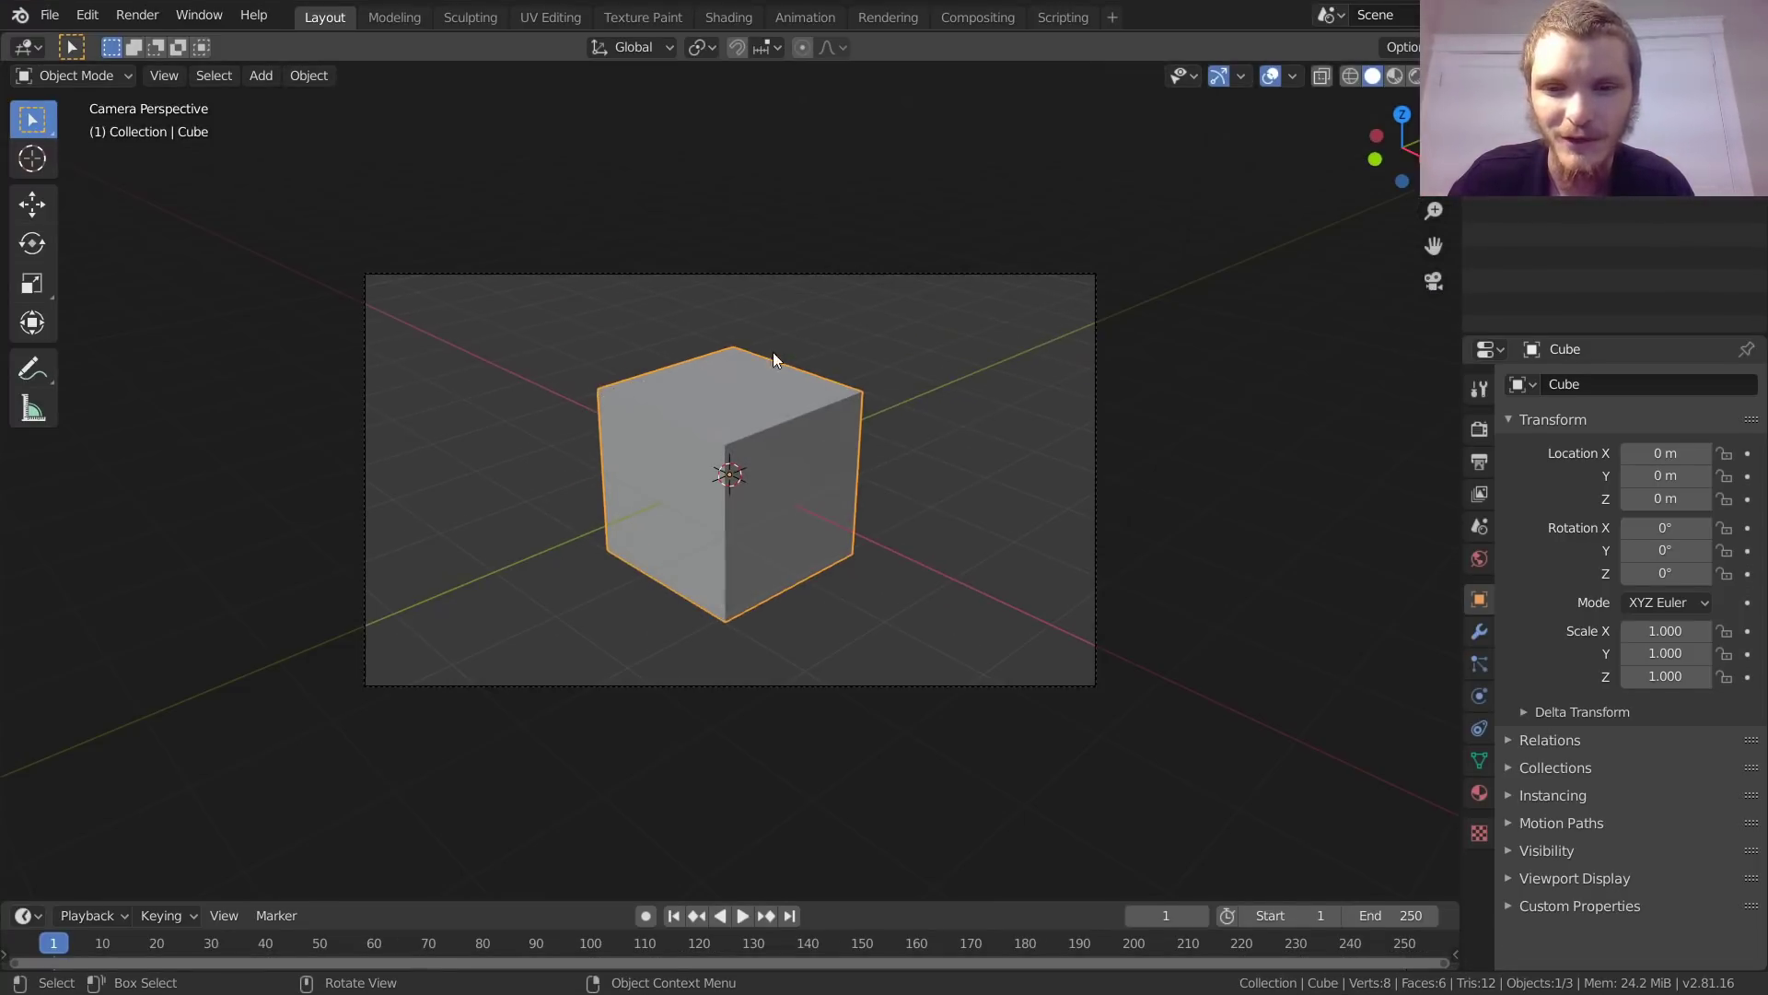
# Step: Delete the default cube and add a Suzanne monkey mesh in its place
pyautogui.press('x')
pyautogui.click(750, 468)
pyautogui.hotkey('shift', 'a')
pyautogui.moveTo(749, 468)
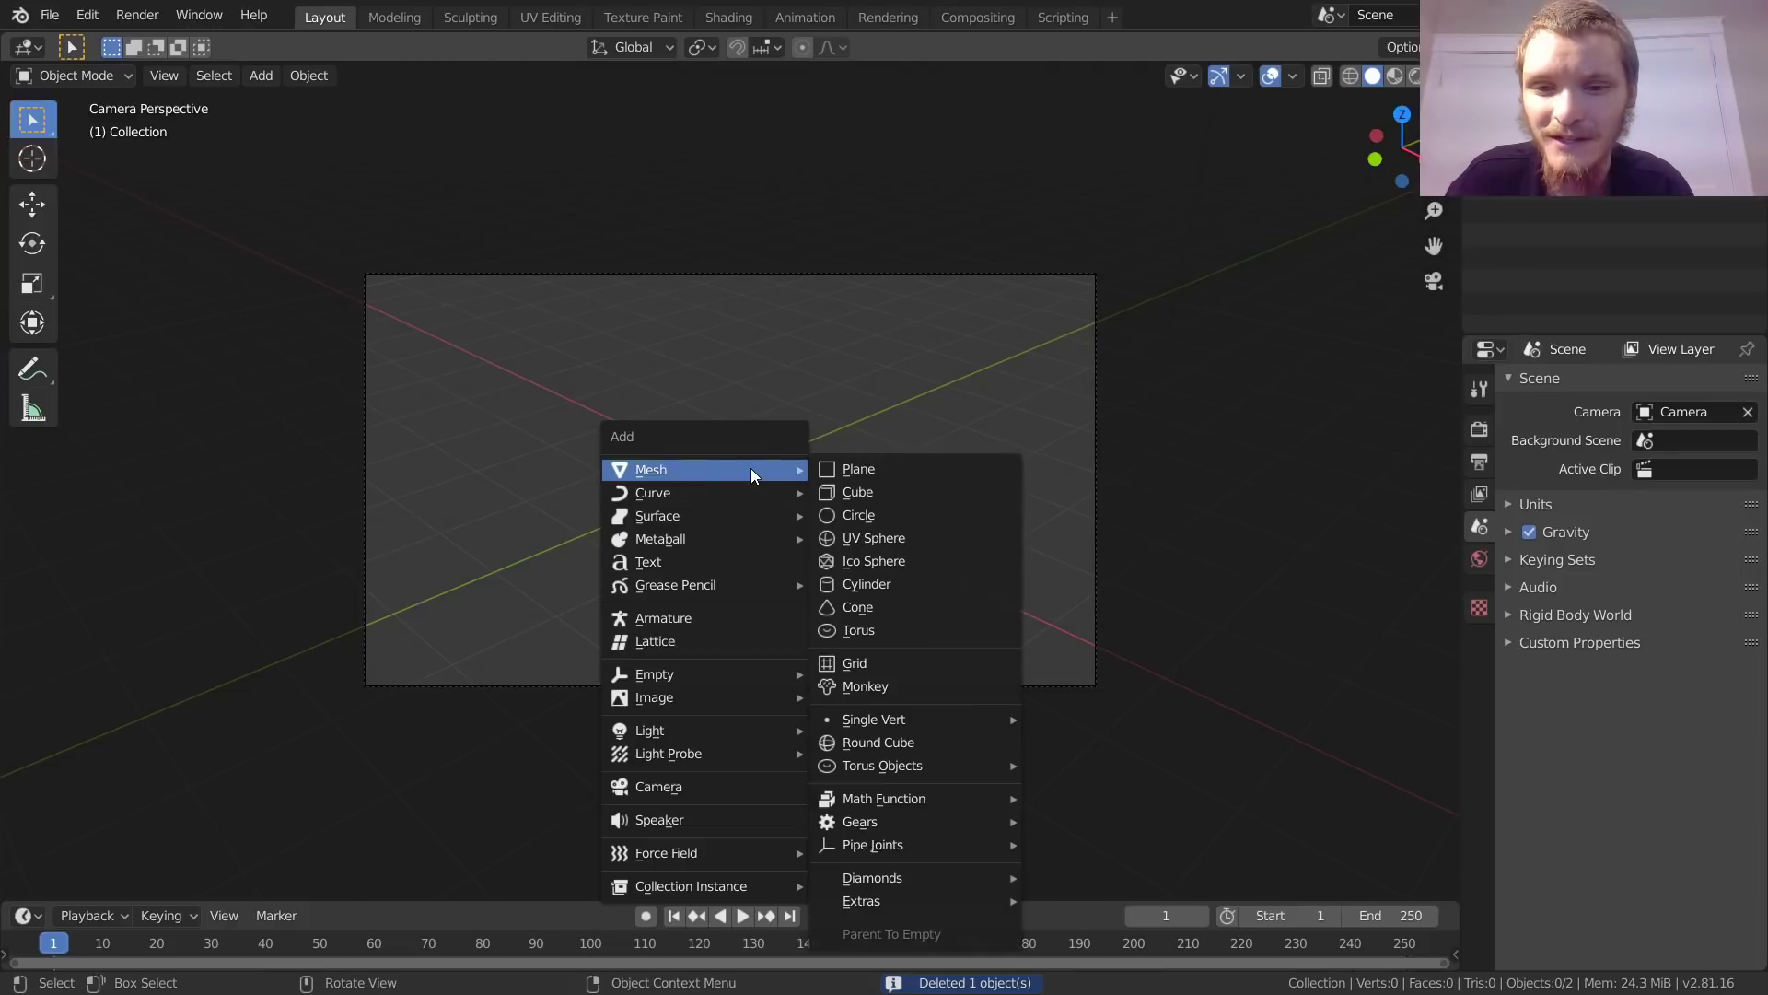
pyautogui.click(879, 685)
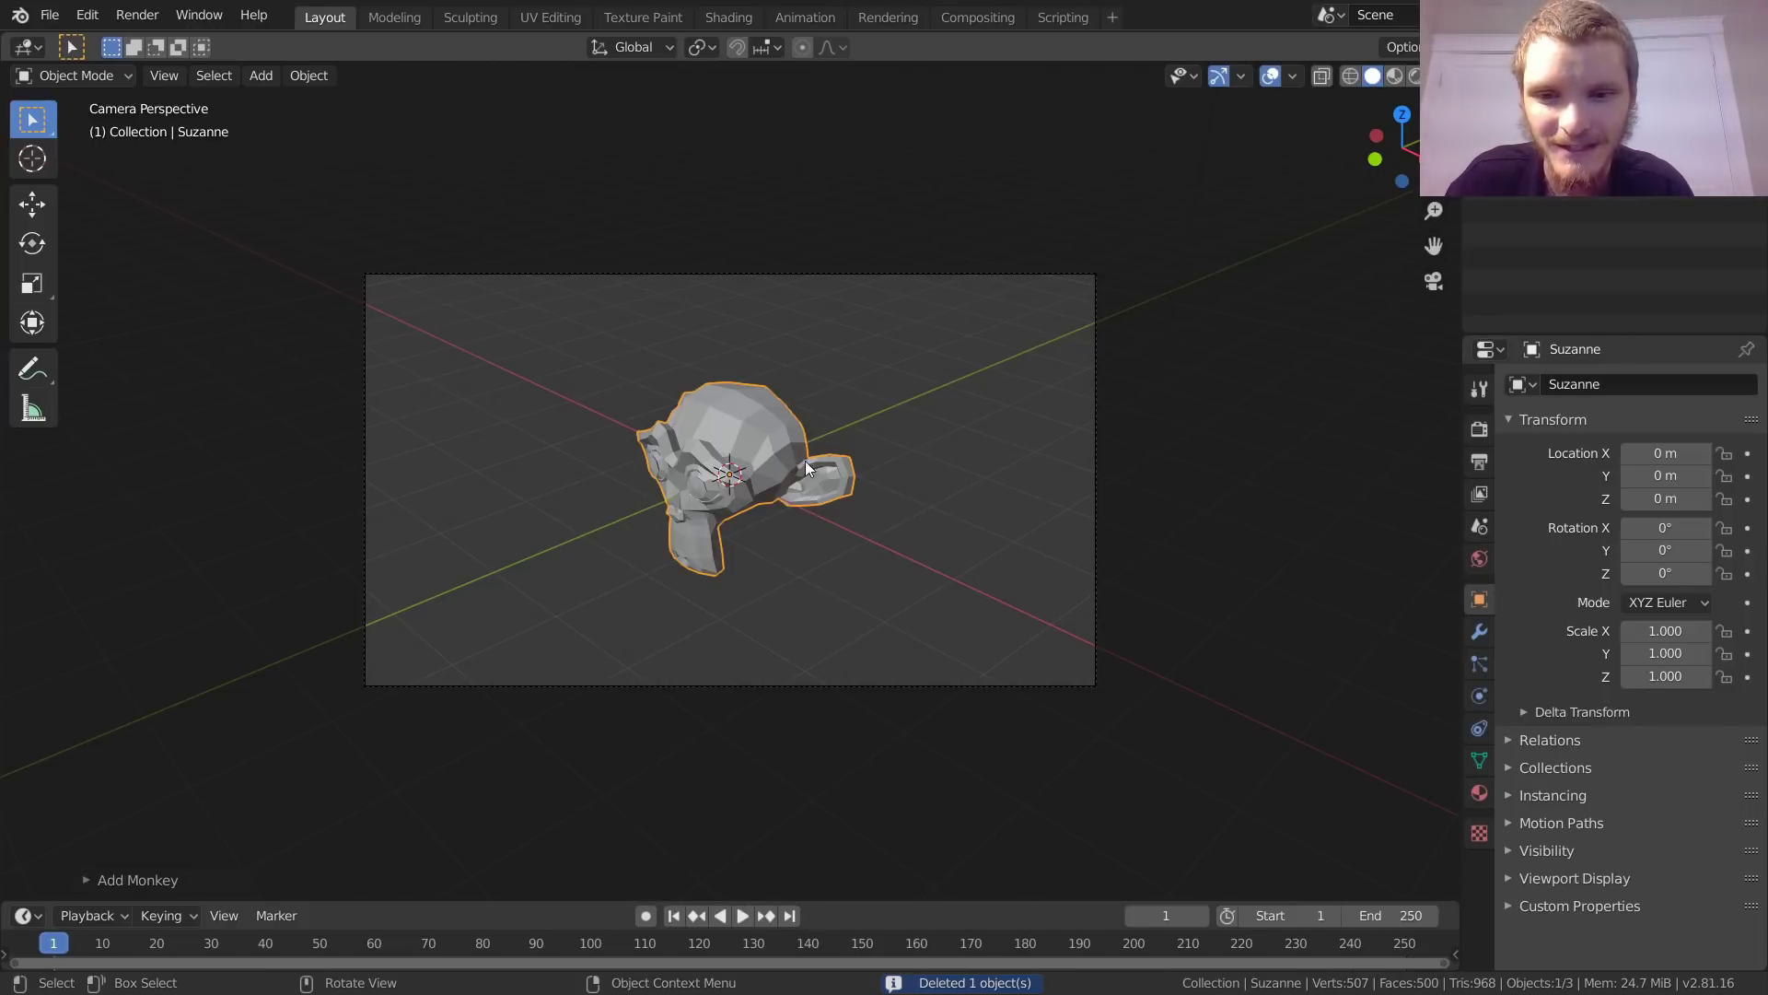
# Step: Zoom in on Suzanne and check a plain F12 test render of it
pyautogui.scroll(2, 801, 455)
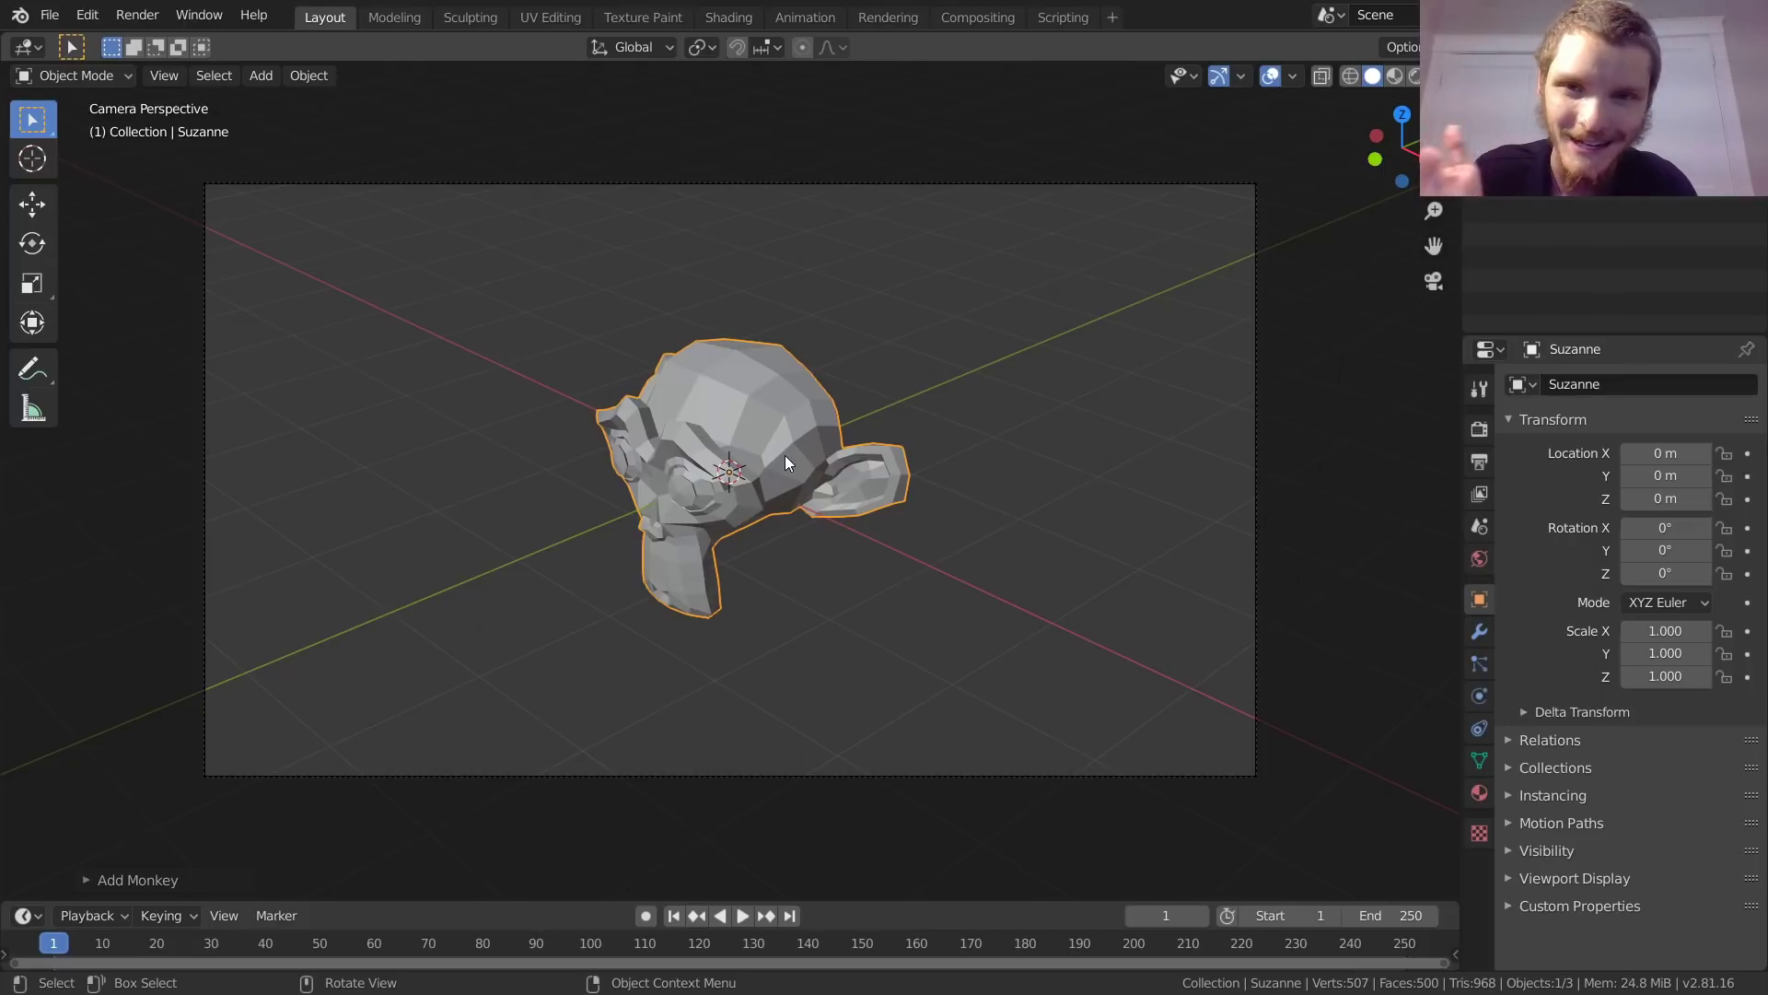
pyautogui.press('F12')
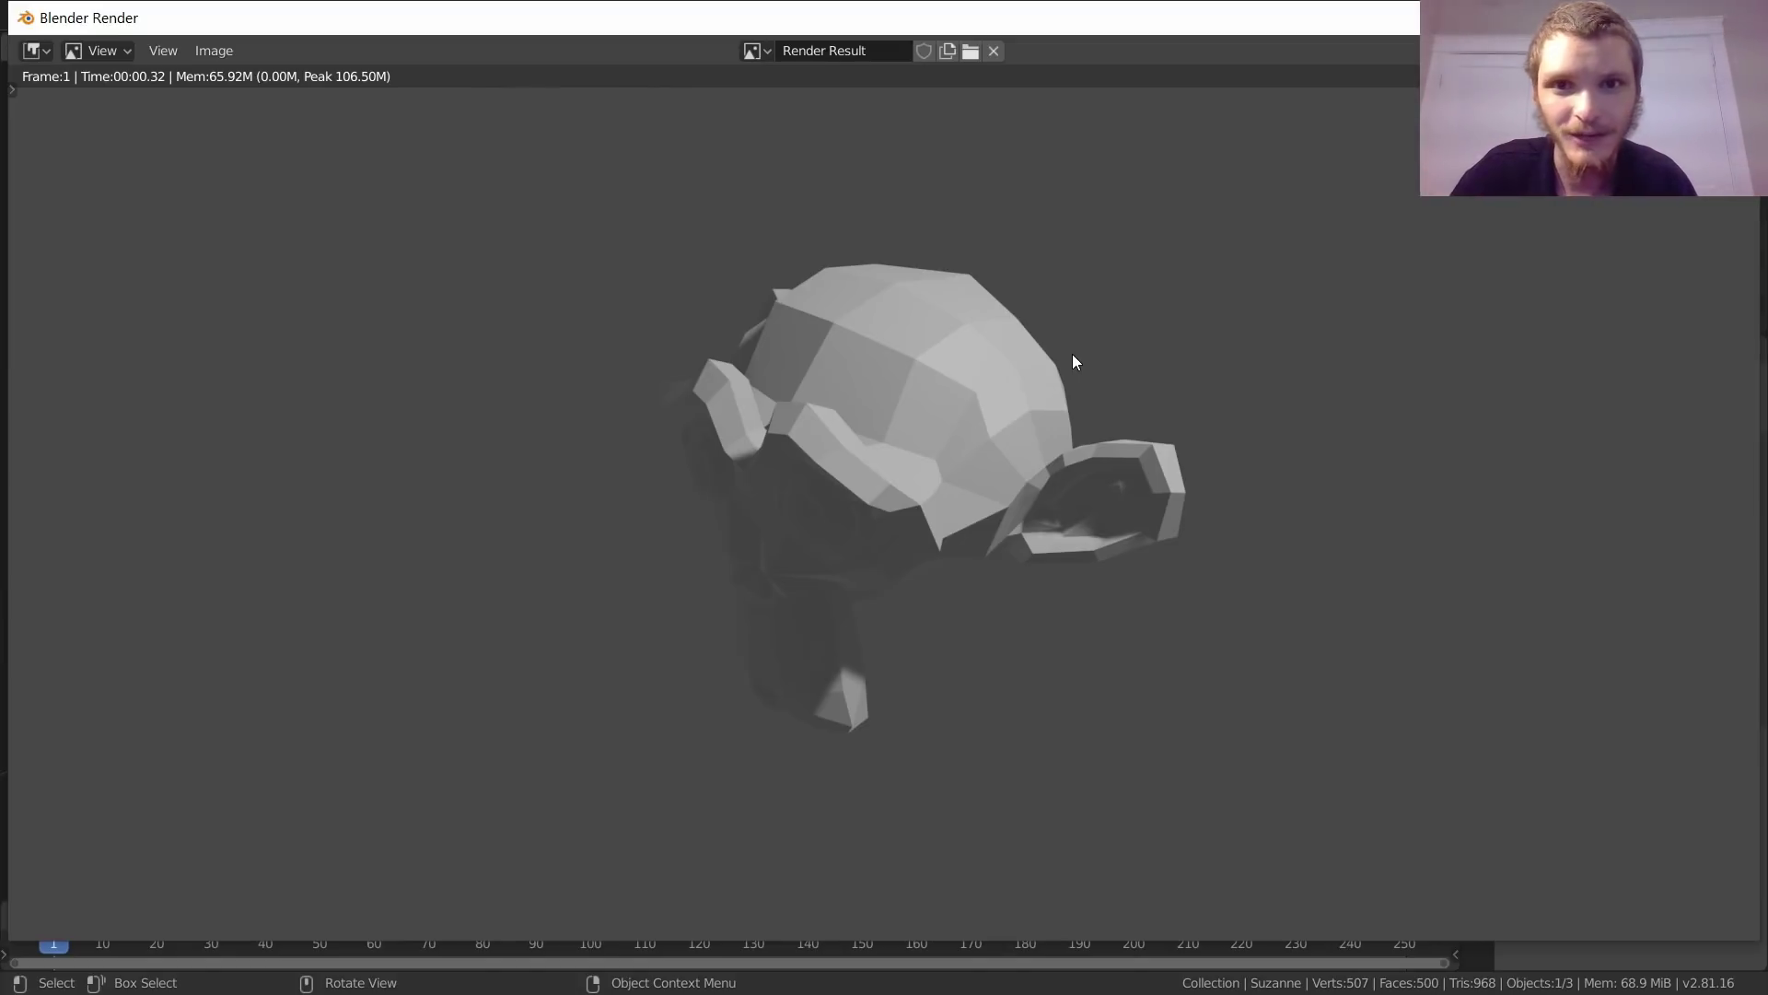
pyautogui.click(1747, 17)
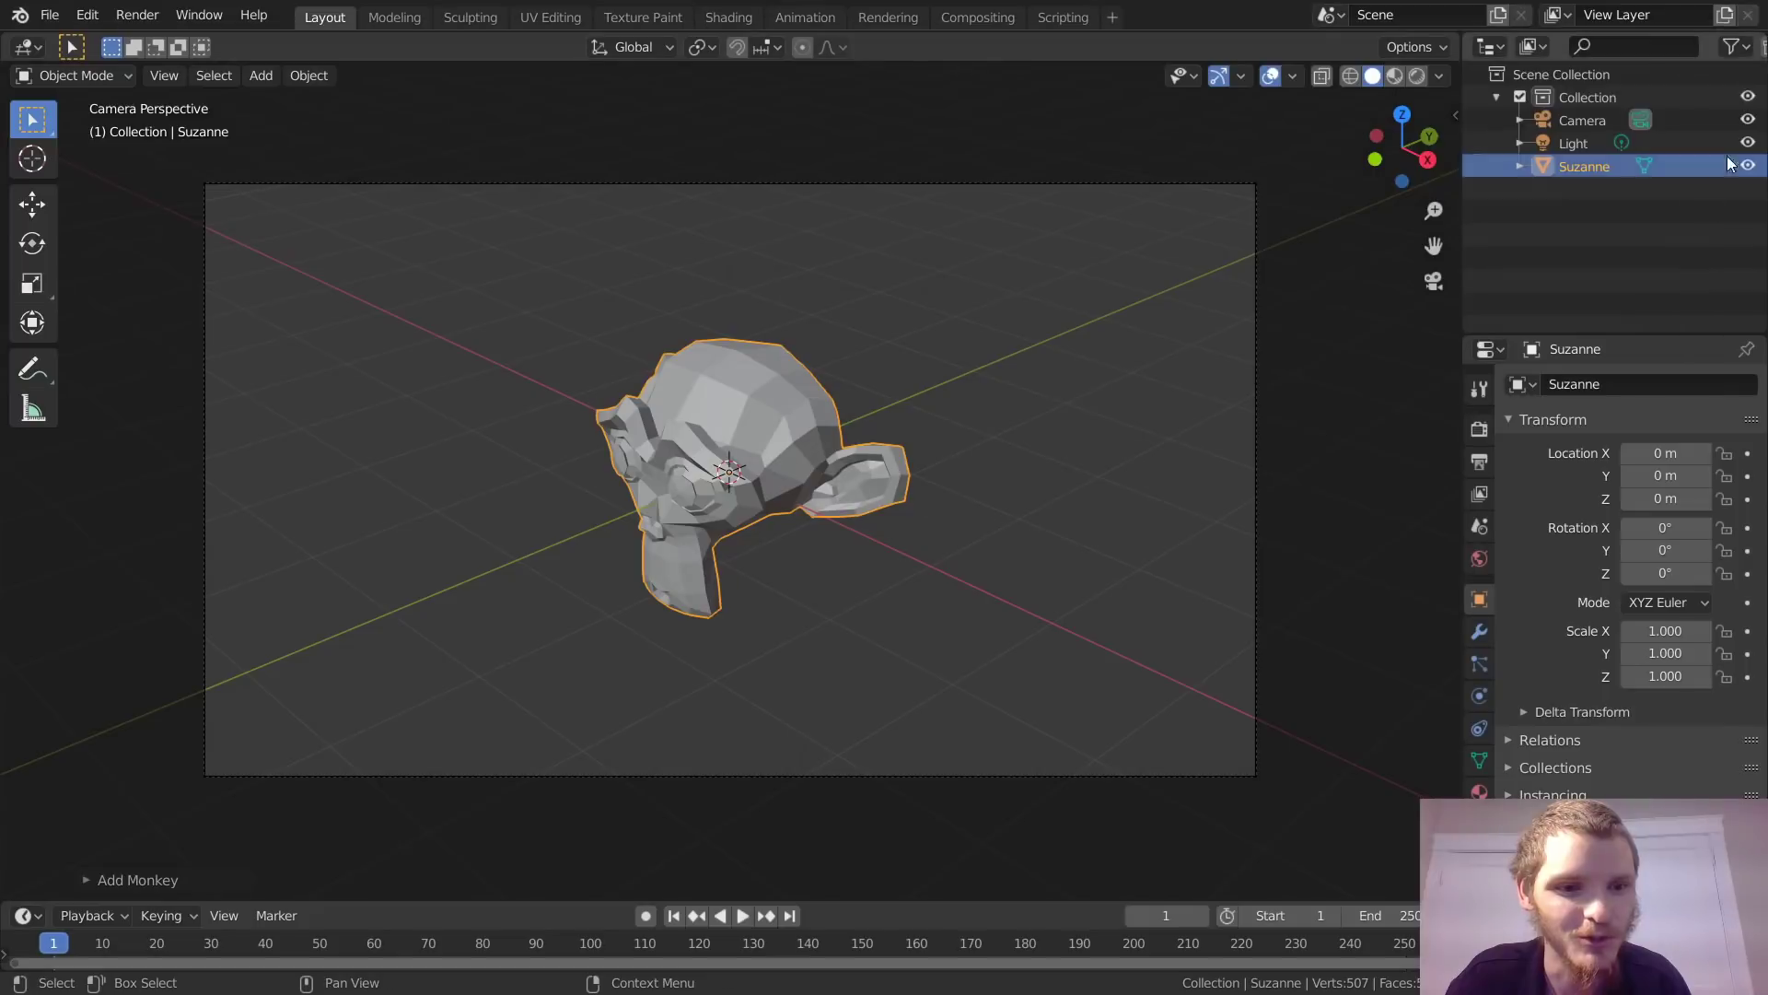
# Step: Tick Freestyle in Render Properties and render Suzanne to see the black outlines
pyautogui.click(1484, 433)
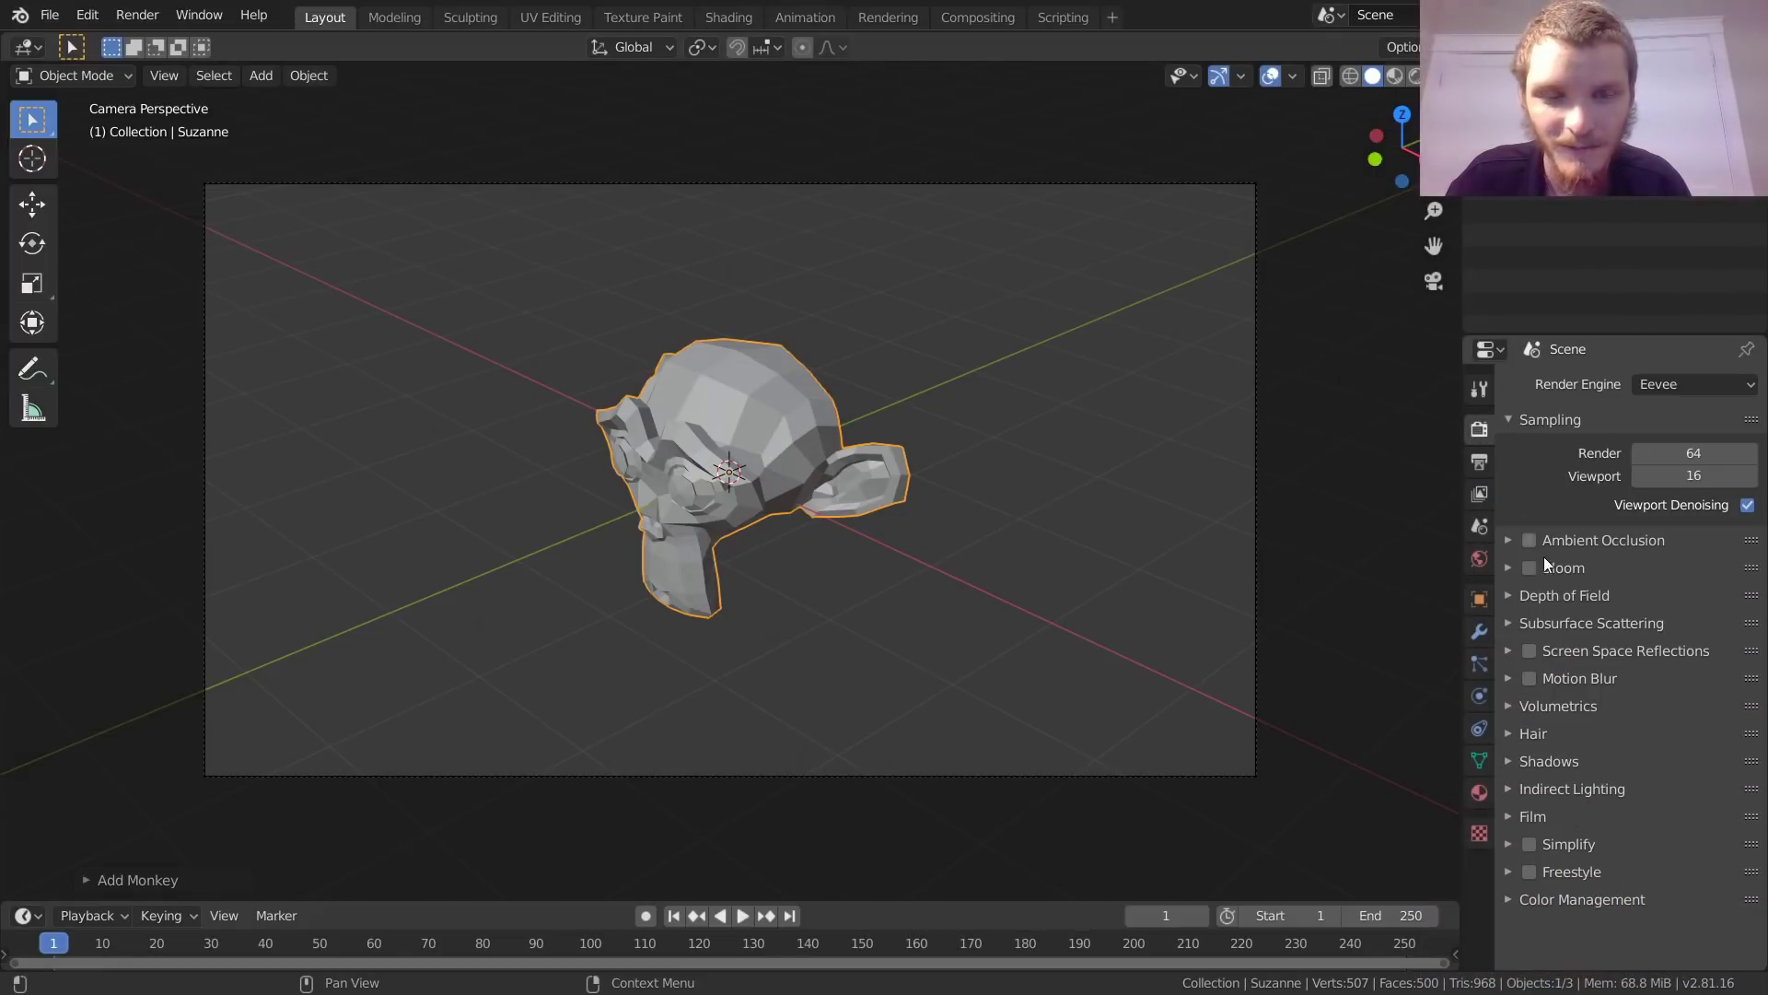
pyautogui.click(1529, 871)
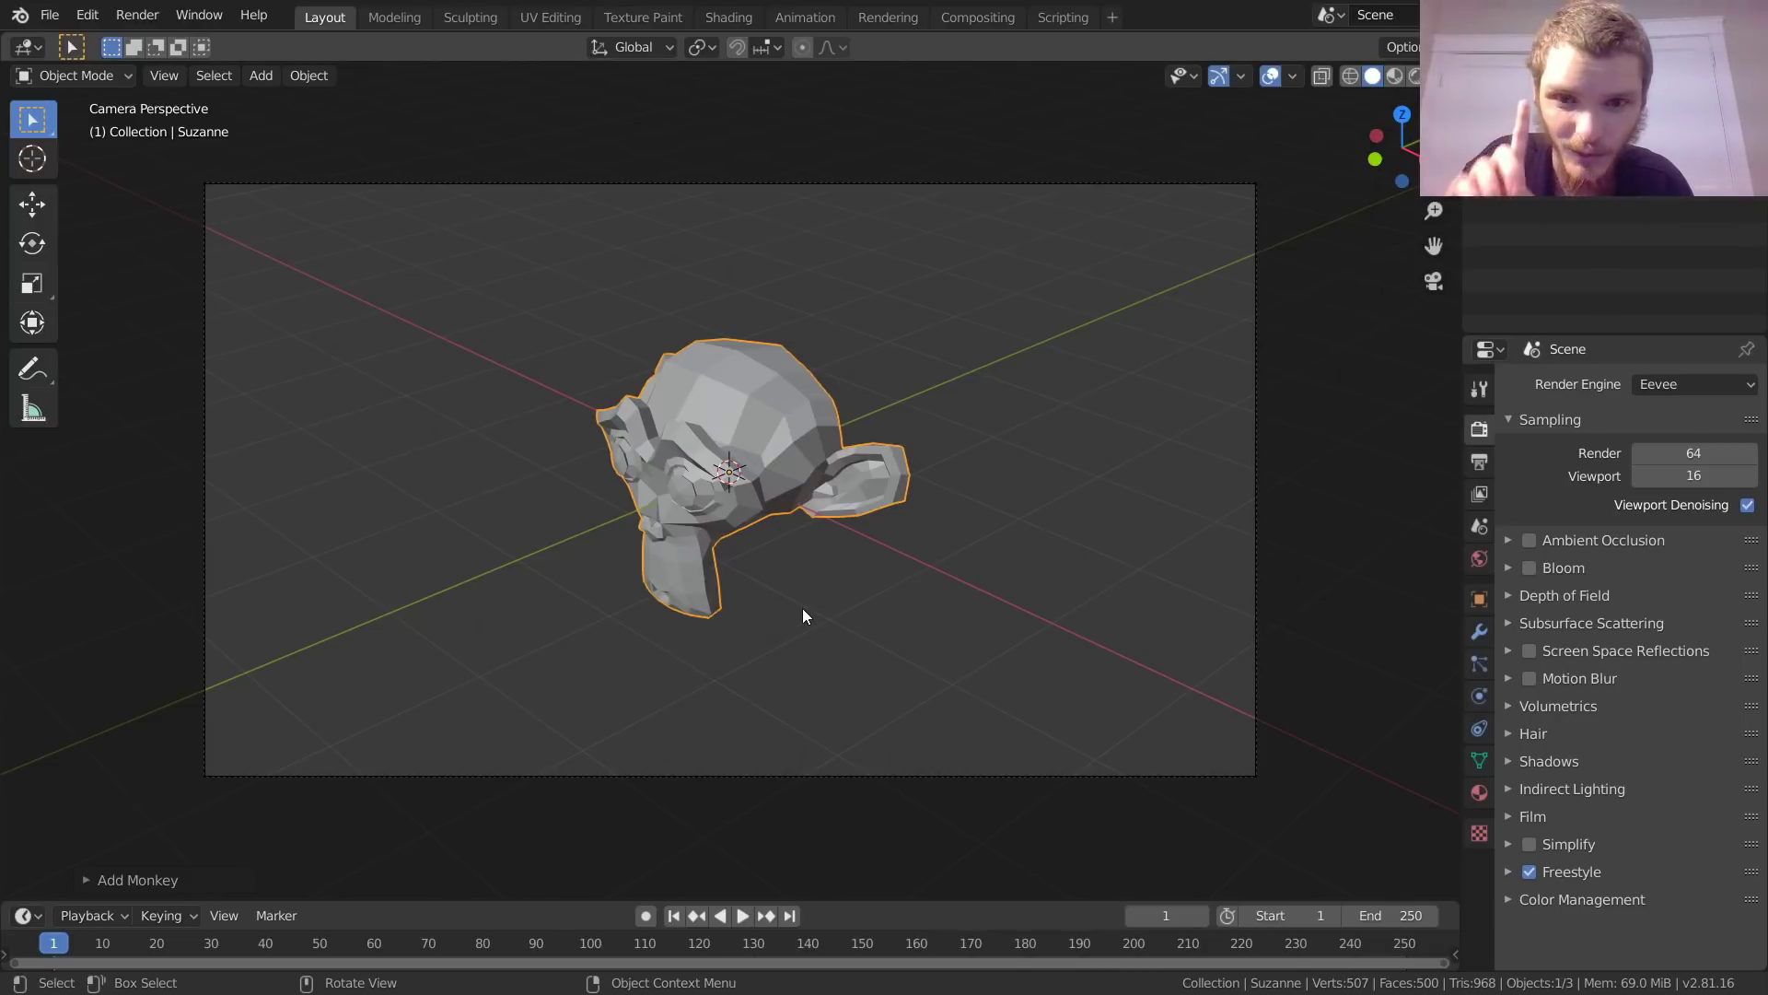
pyautogui.press('F12')
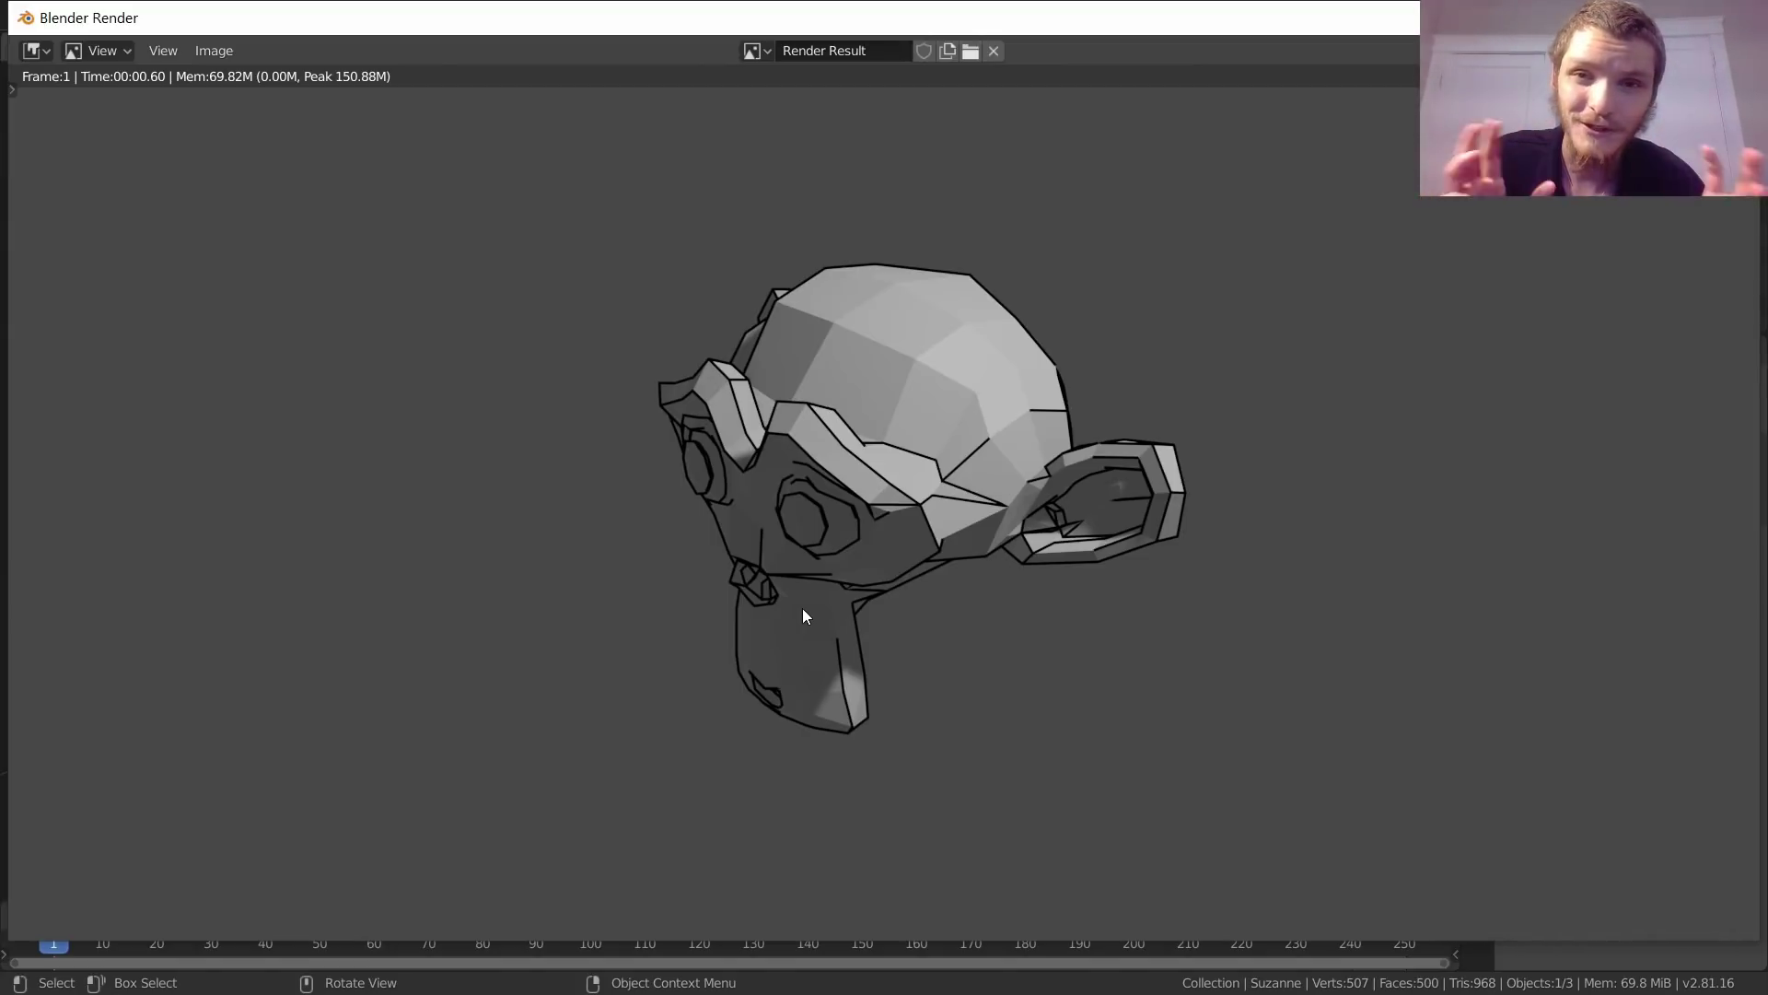
# Step: Zoom and pan over the render to inspect Suzanne's outlines and right ear, then close it
pyautogui.scroll(4, 920, 422)
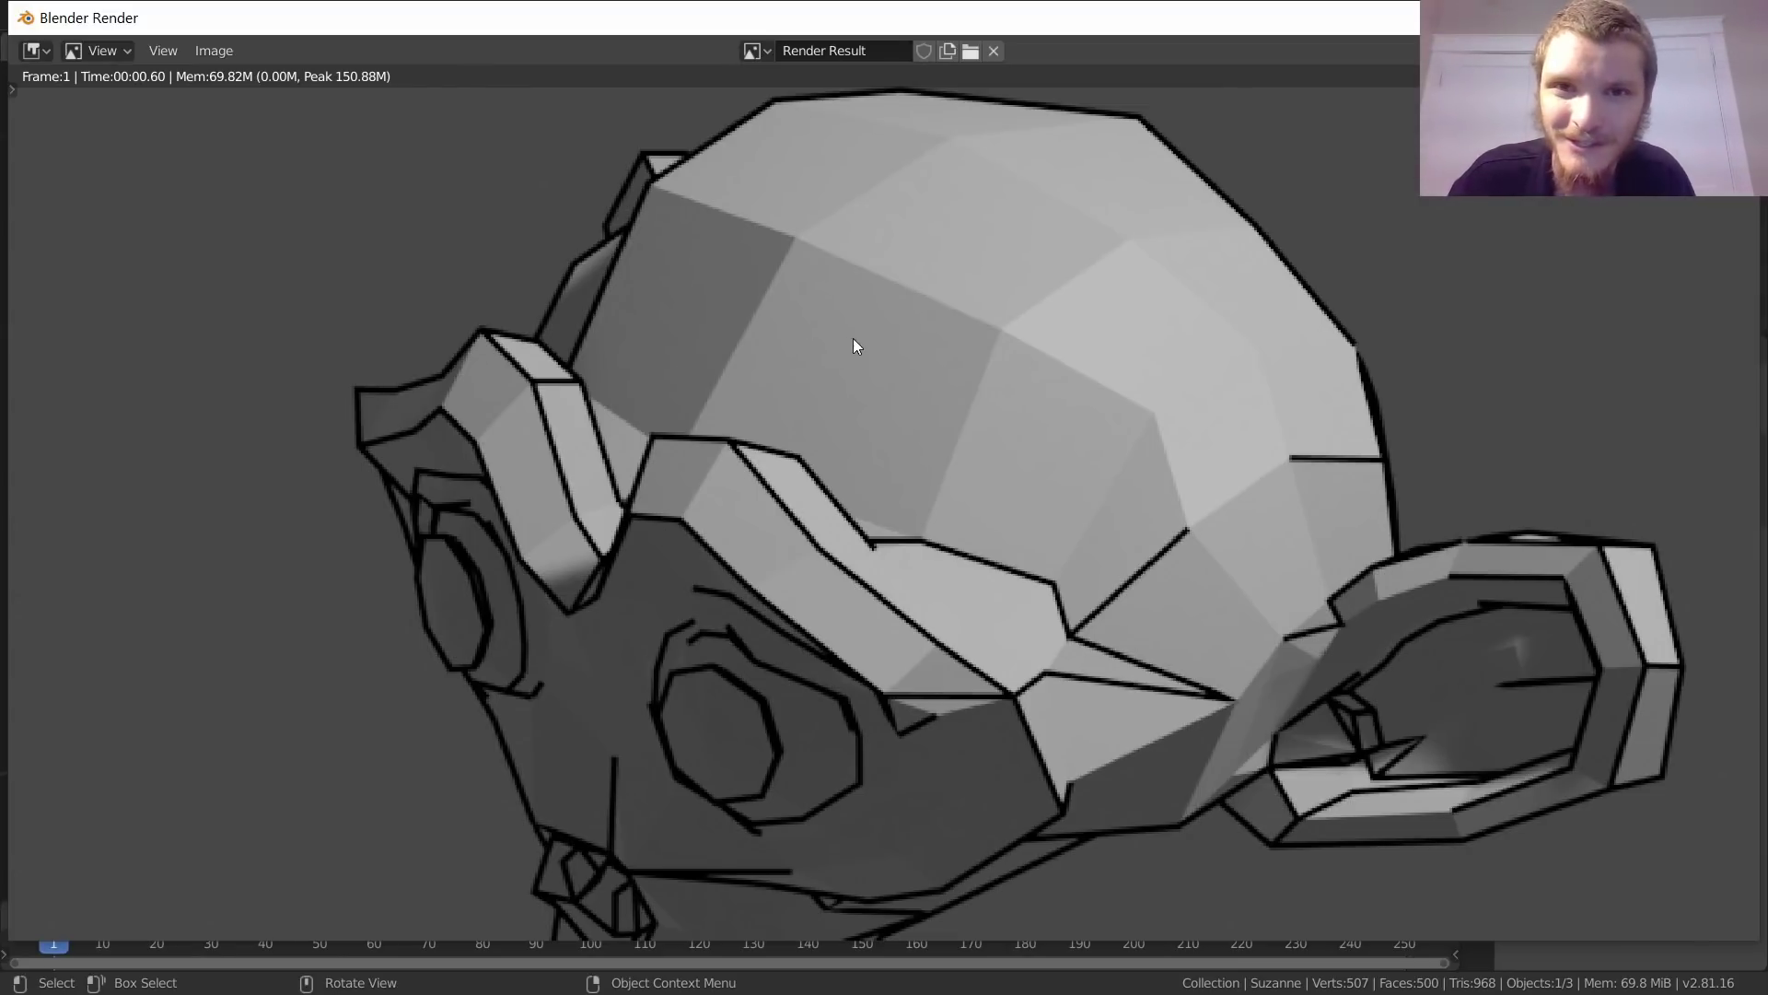
pyautogui.moveTo(948, 344); pyautogui.dragTo(844, 441, button='middle')
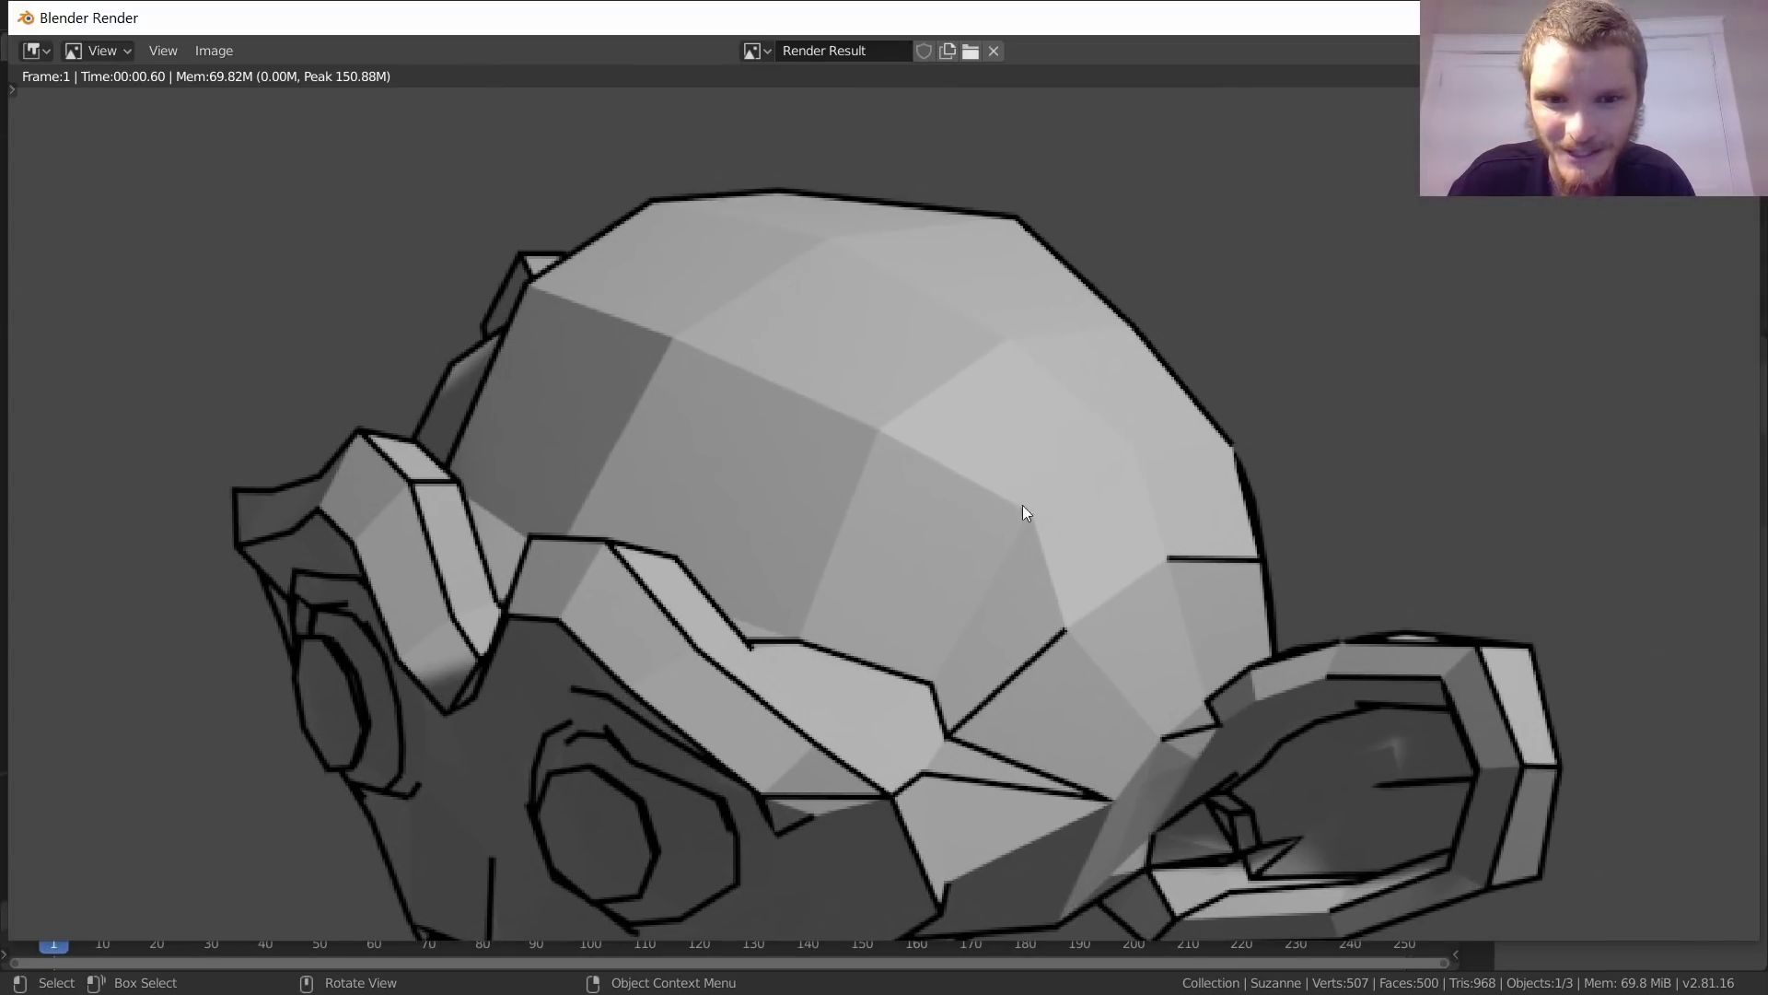
pyautogui.moveTo(1006, 434); pyautogui.dragTo(1086, 603, button='middle')
pyautogui.moveTo(952, 626); pyautogui.dragTo(1302, 608, button='middle')
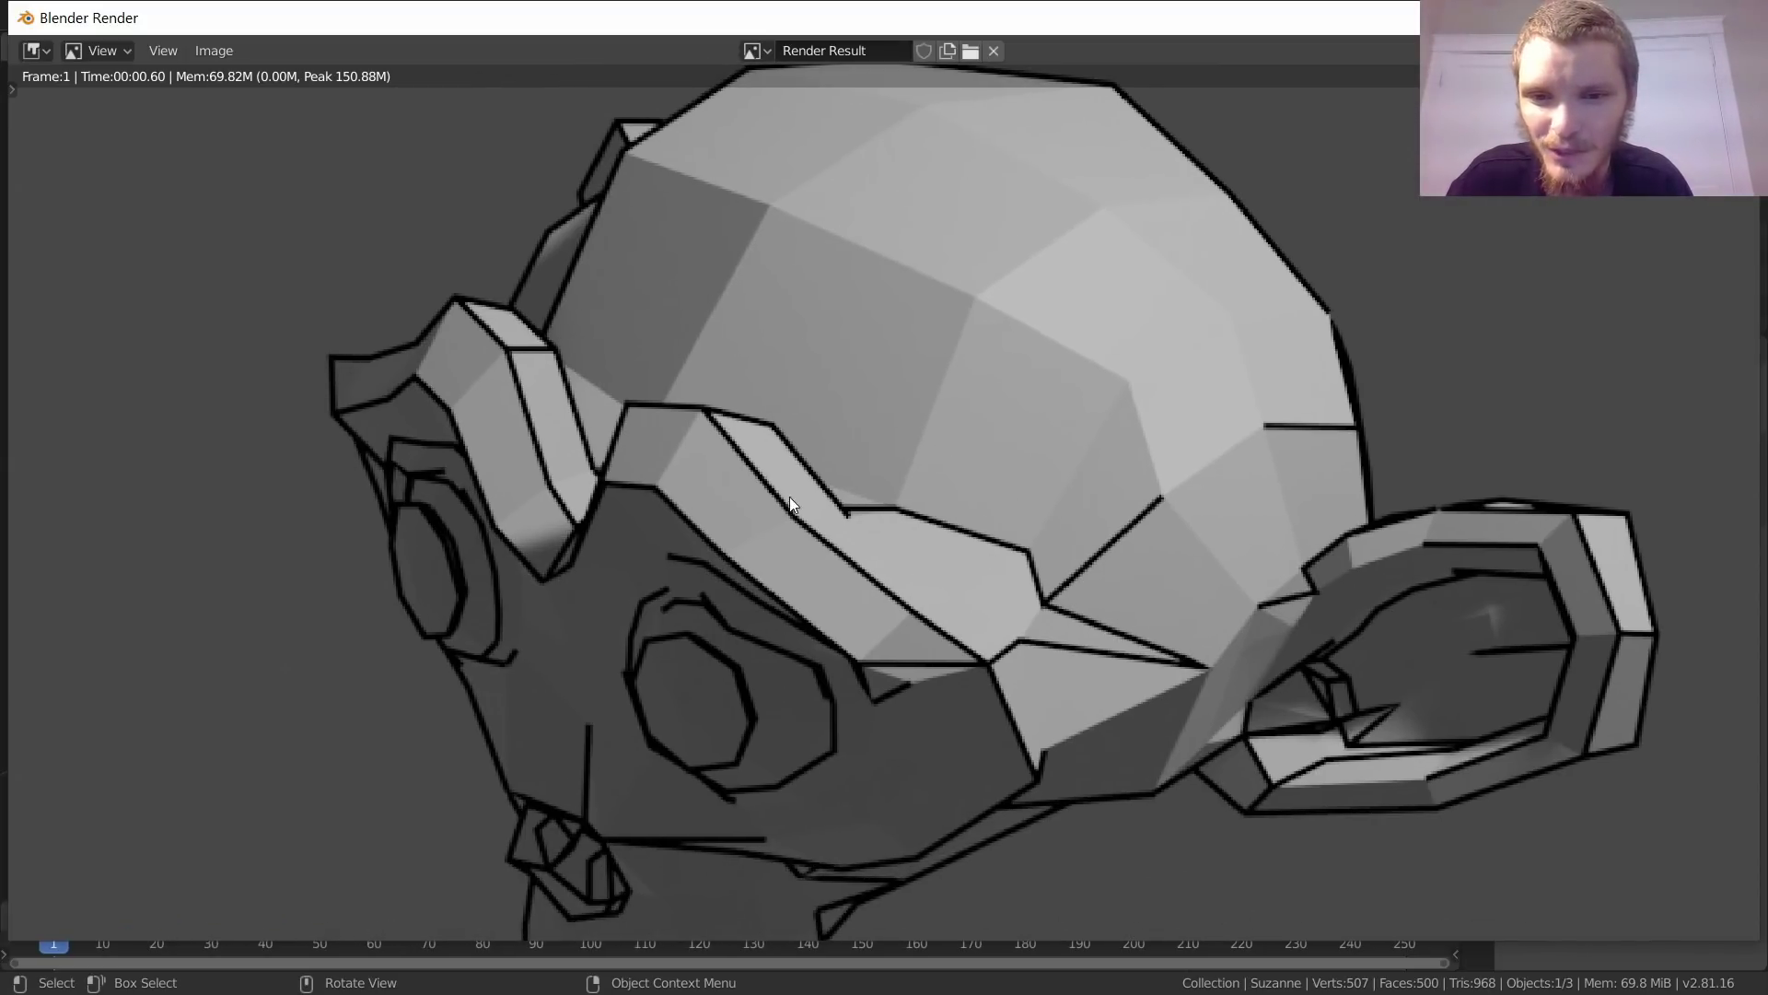
pyautogui.scroll(-3, 679, 426)
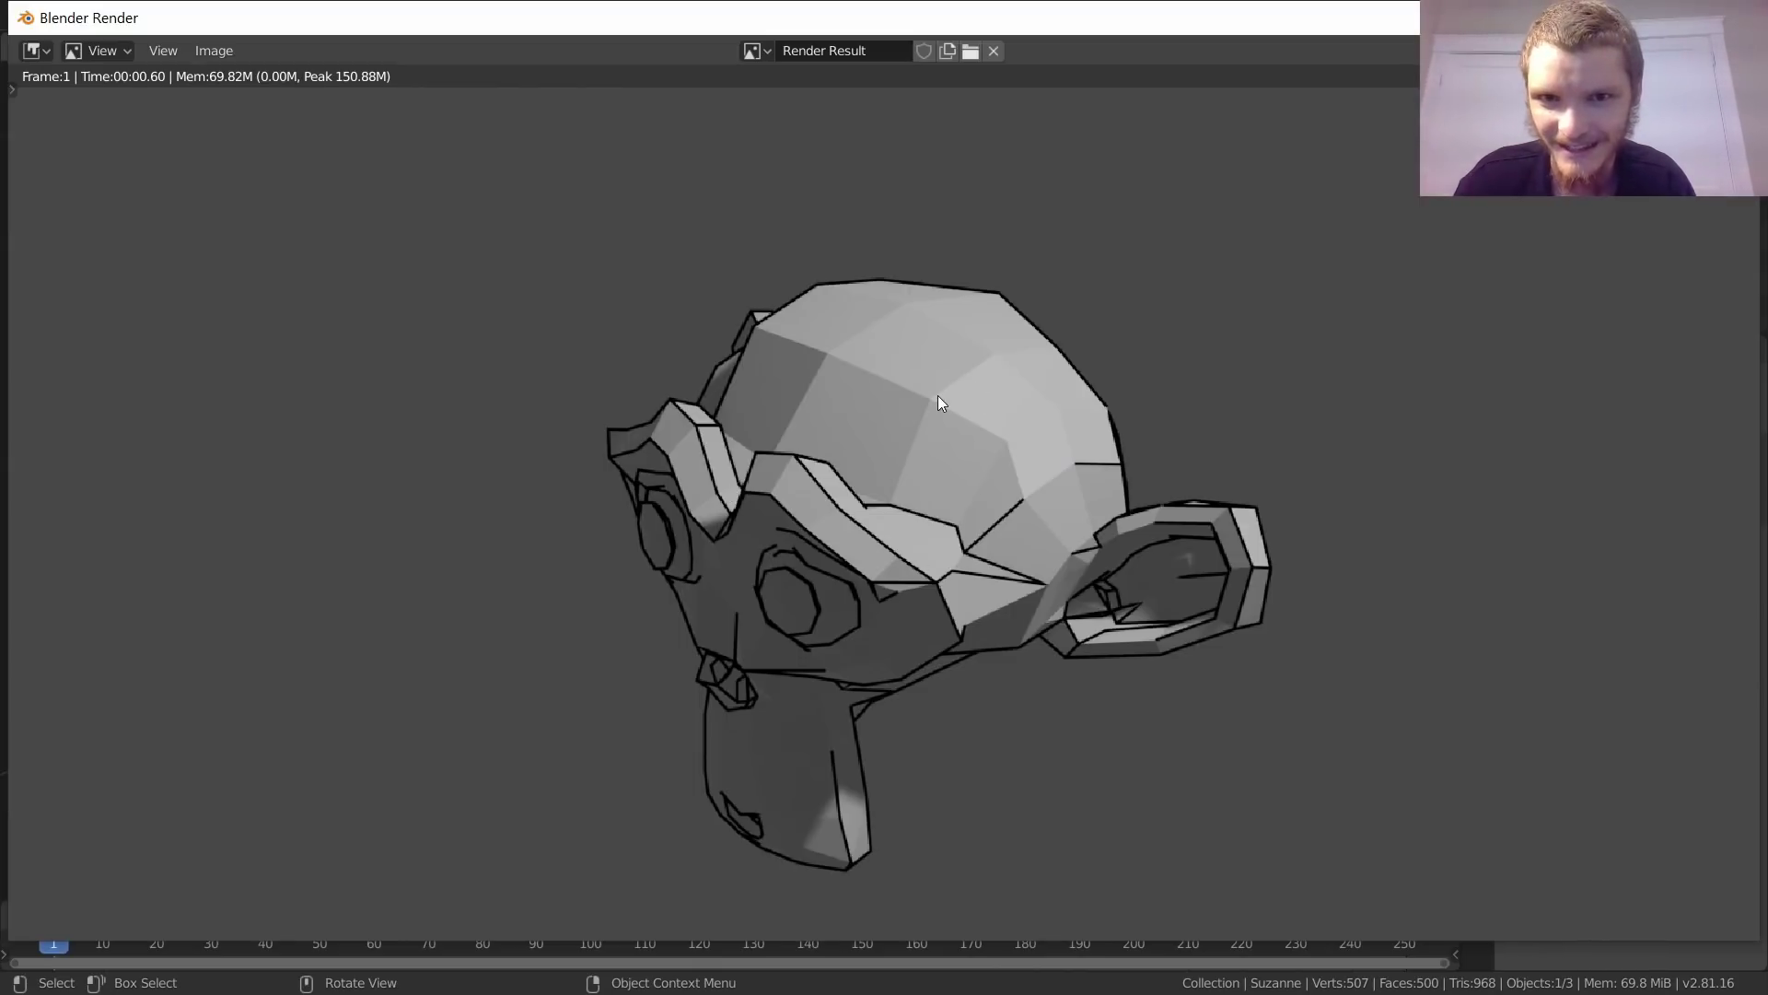
pyautogui.moveTo(955, 379); pyautogui.dragTo(737, 422, button='middle')
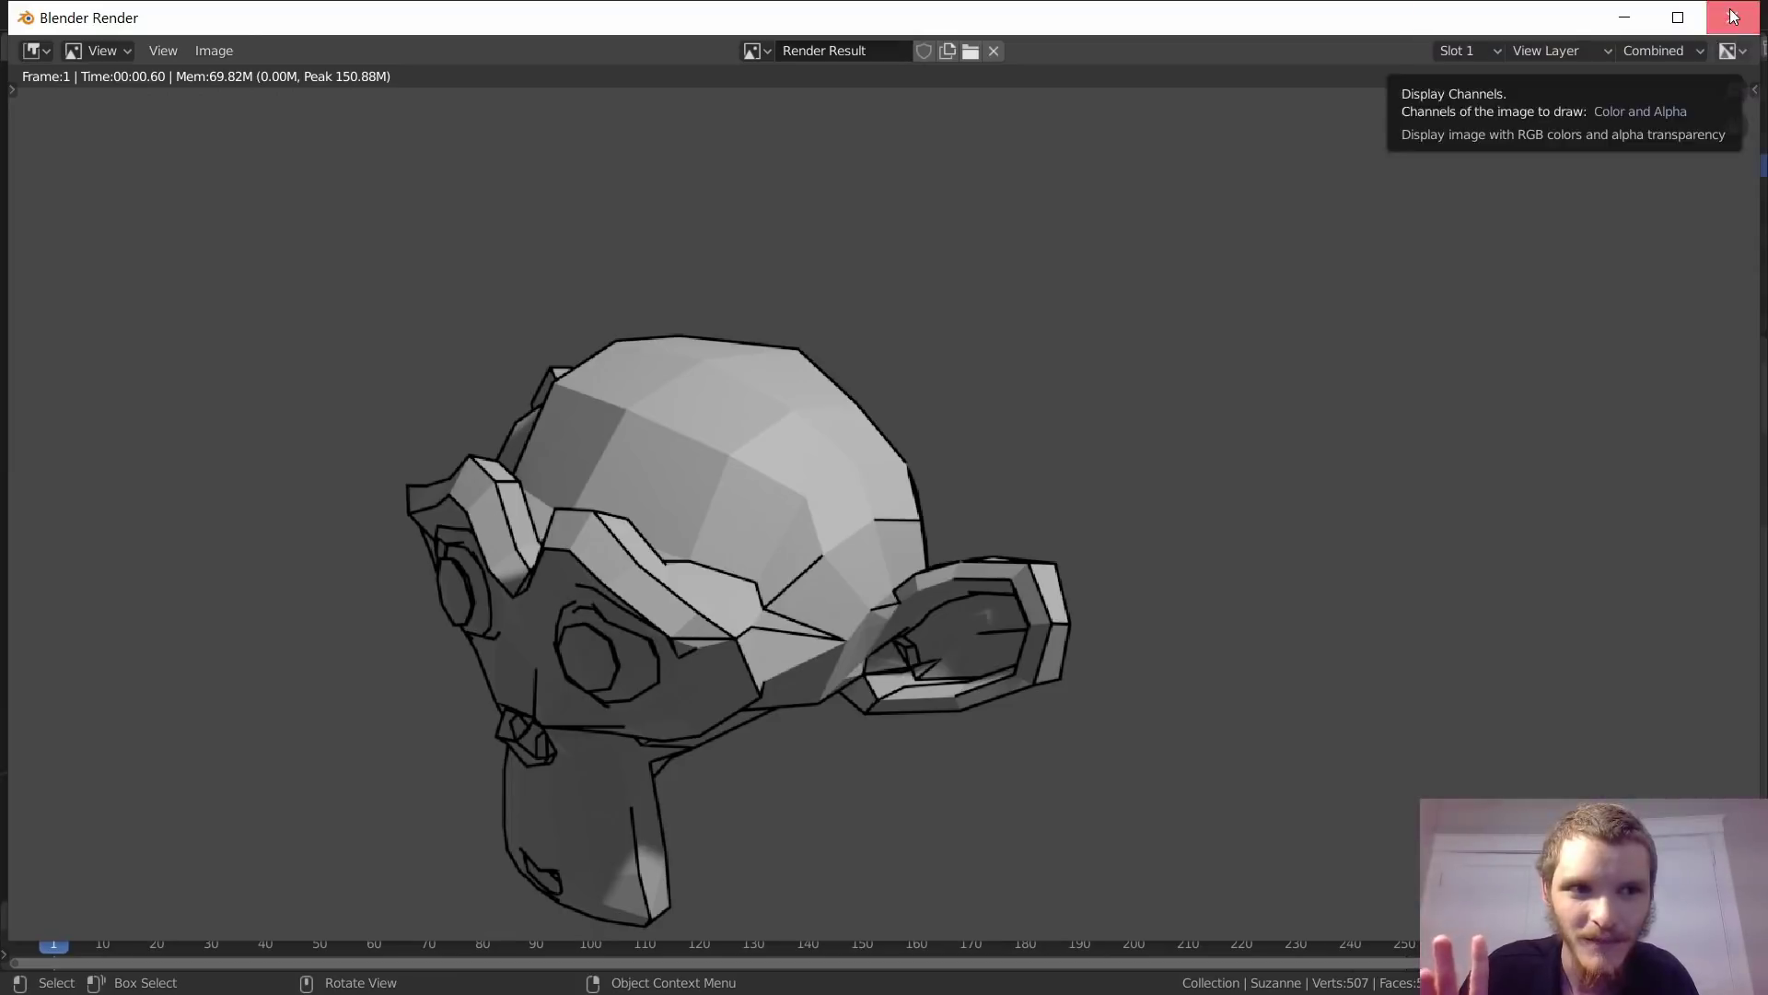
pyautogui.press('Escape')
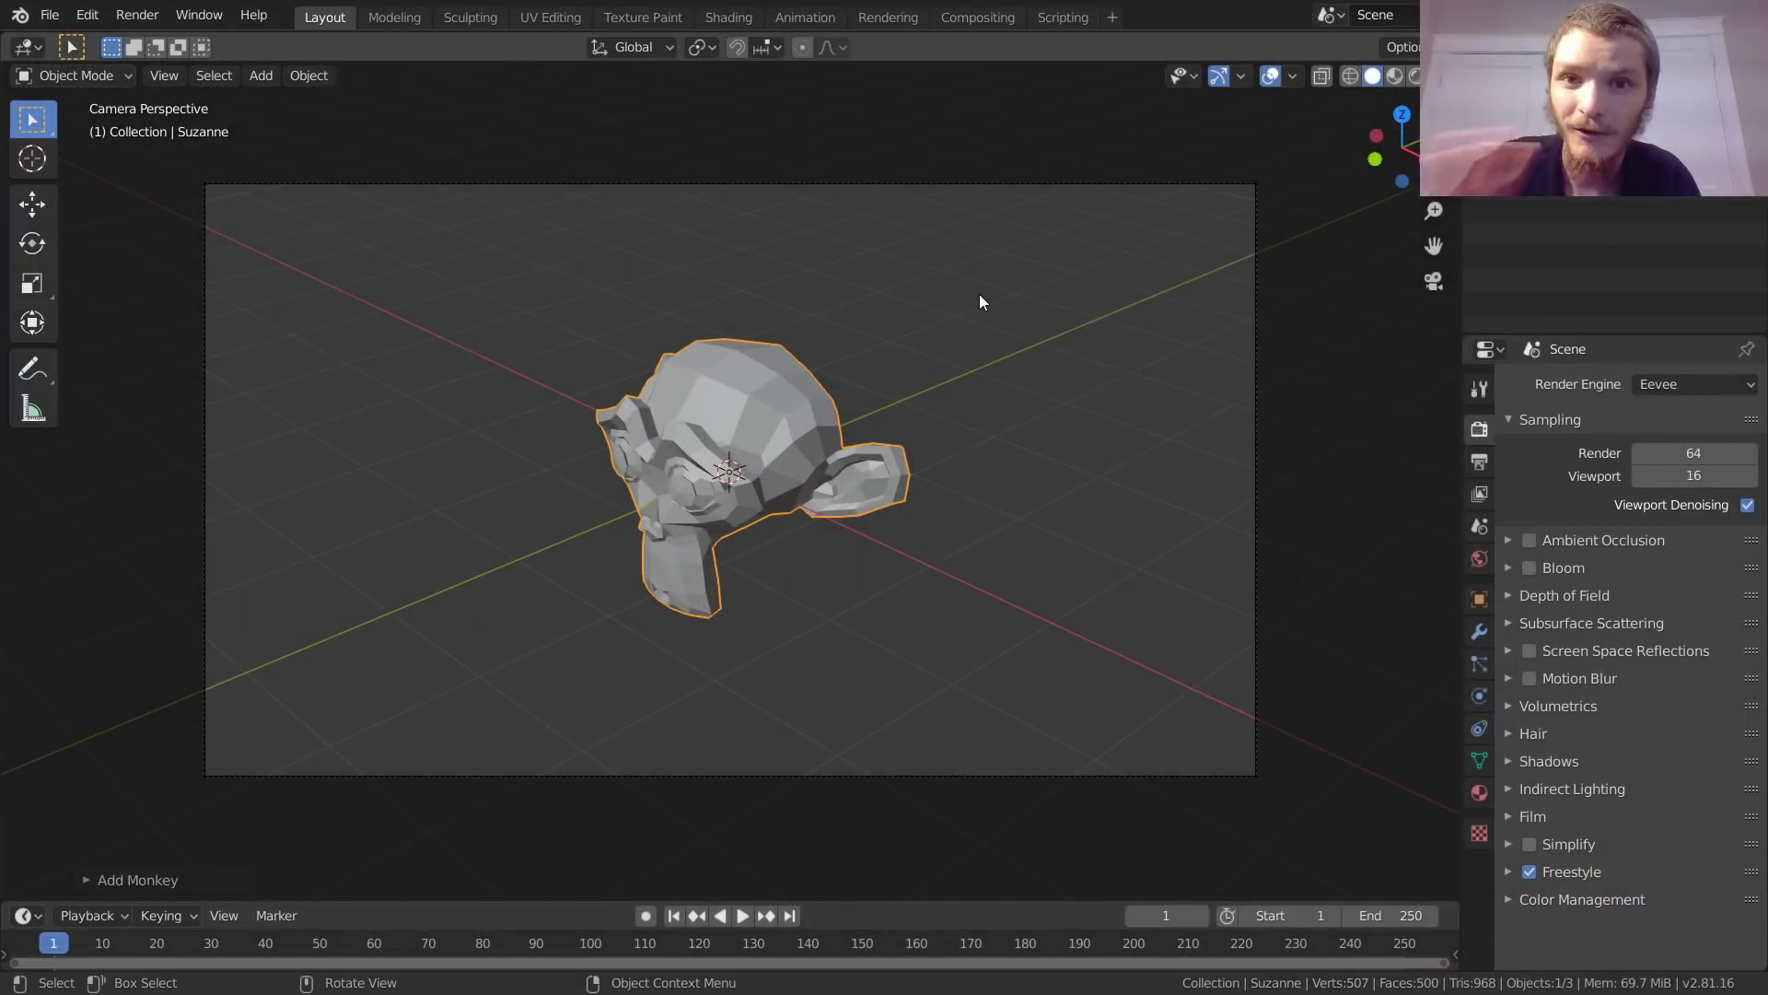
# Step: Switch off Silhouette, Border and Crease edge types in the Freestyle line set, then render
pyautogui.click(1480, 495)
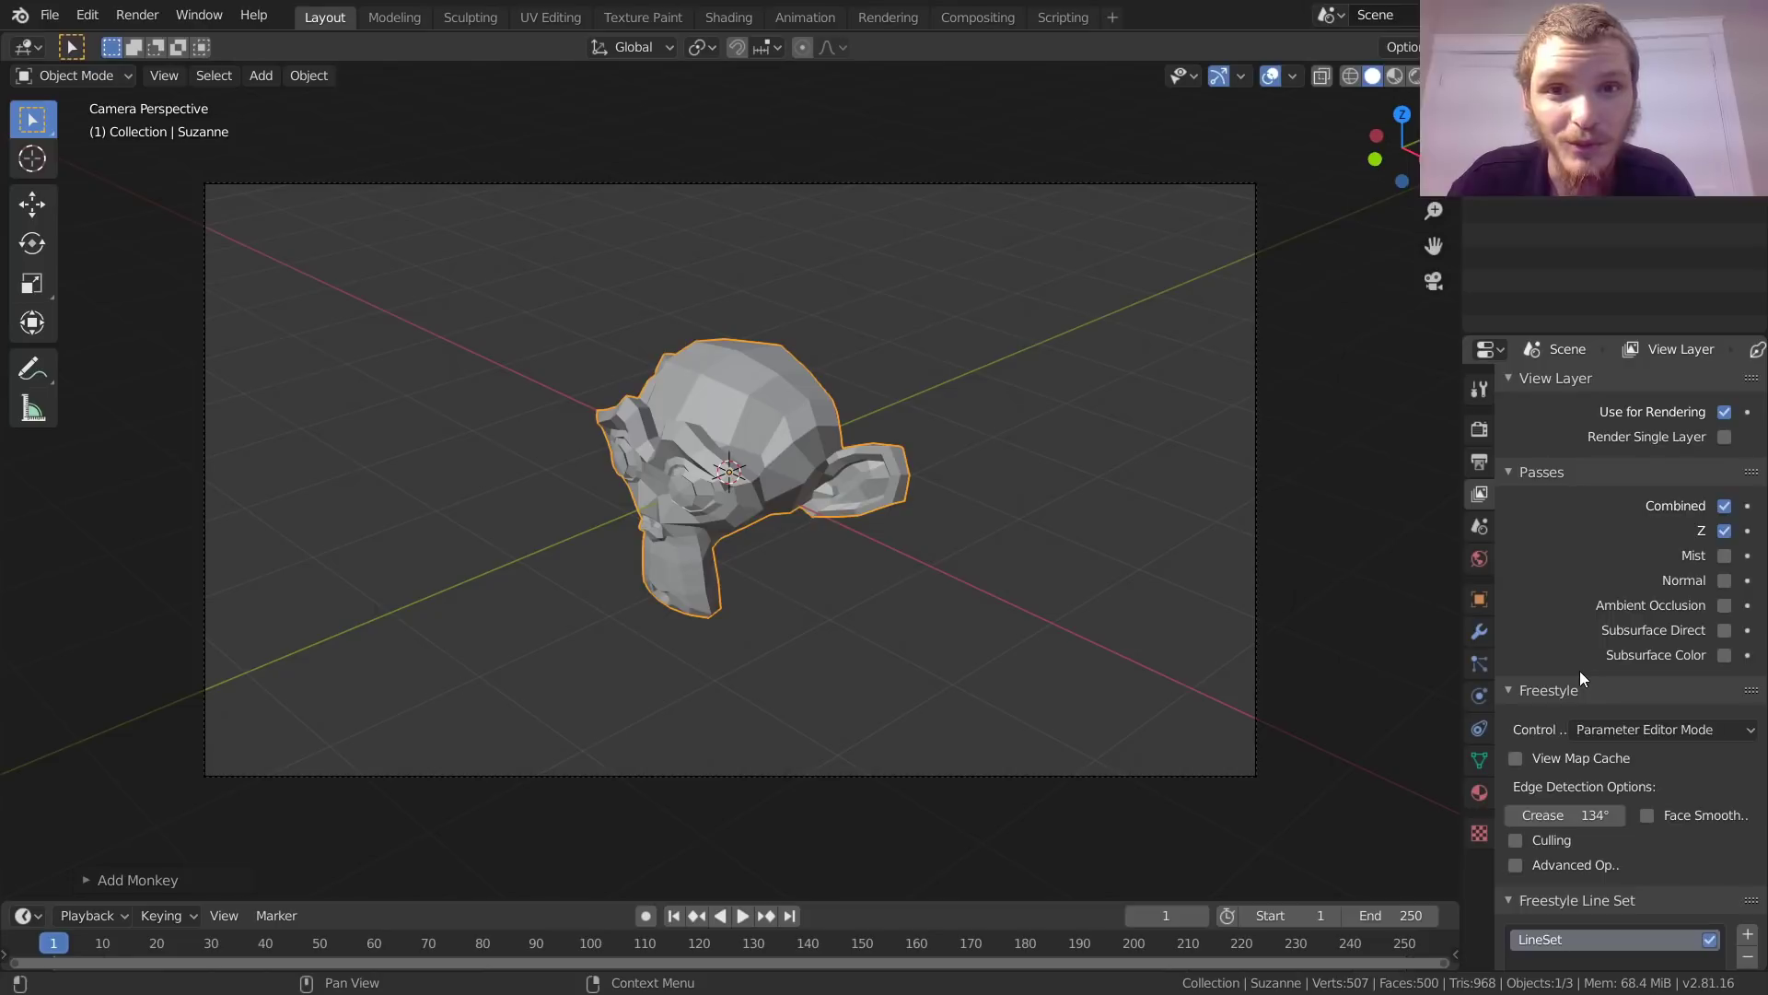
pyautogui.scroll(-10, 1580, 677)
pyautogui.click(1516, 824)
pyautogui.click(1515, 849)
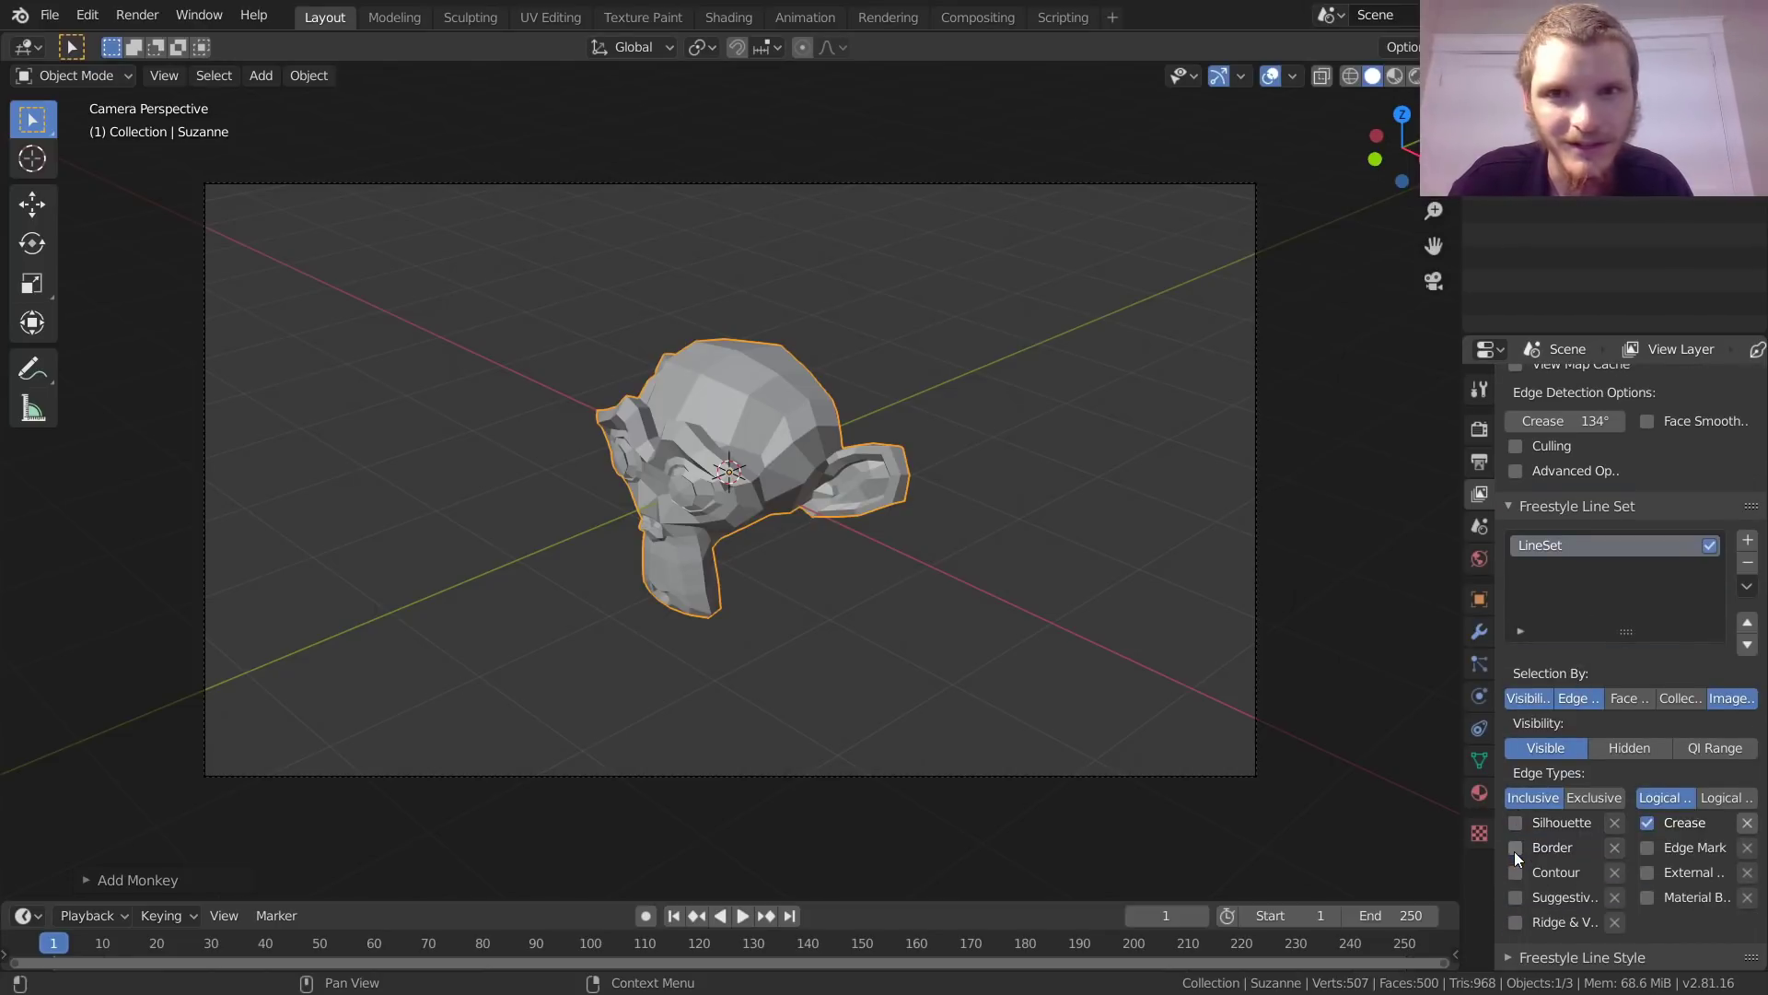
pyautogui.click(1646, 825)
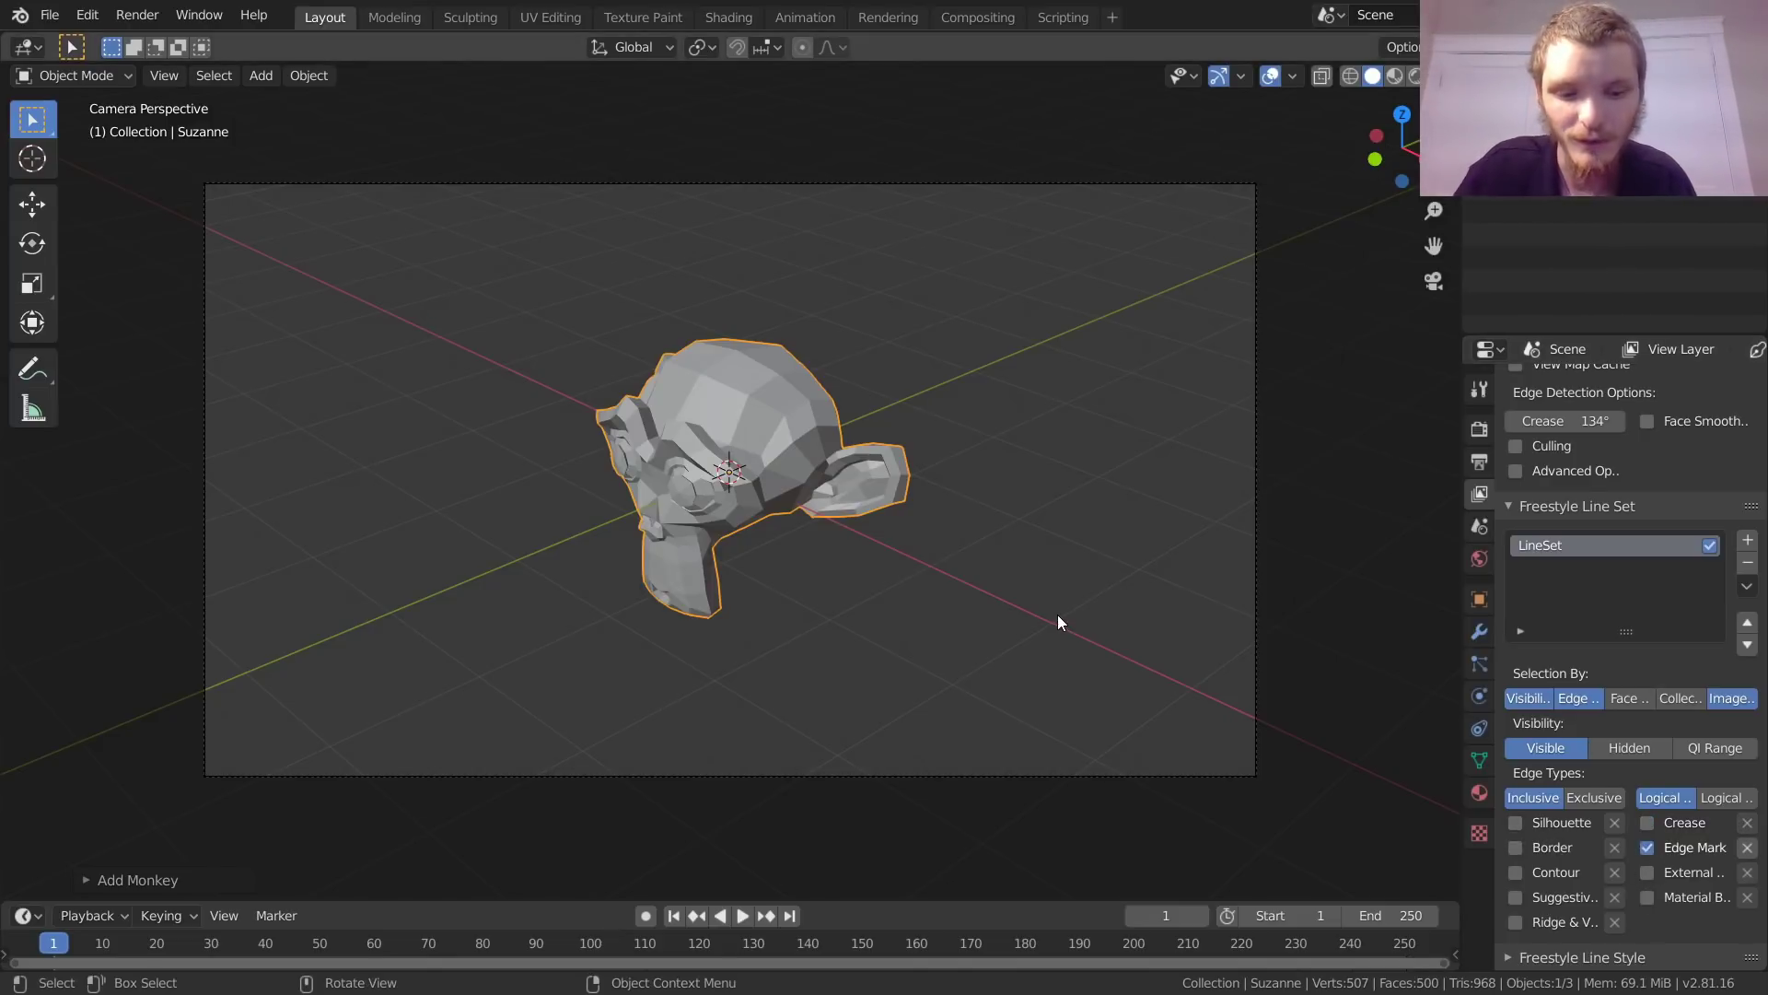
pyautogui.press('F12')
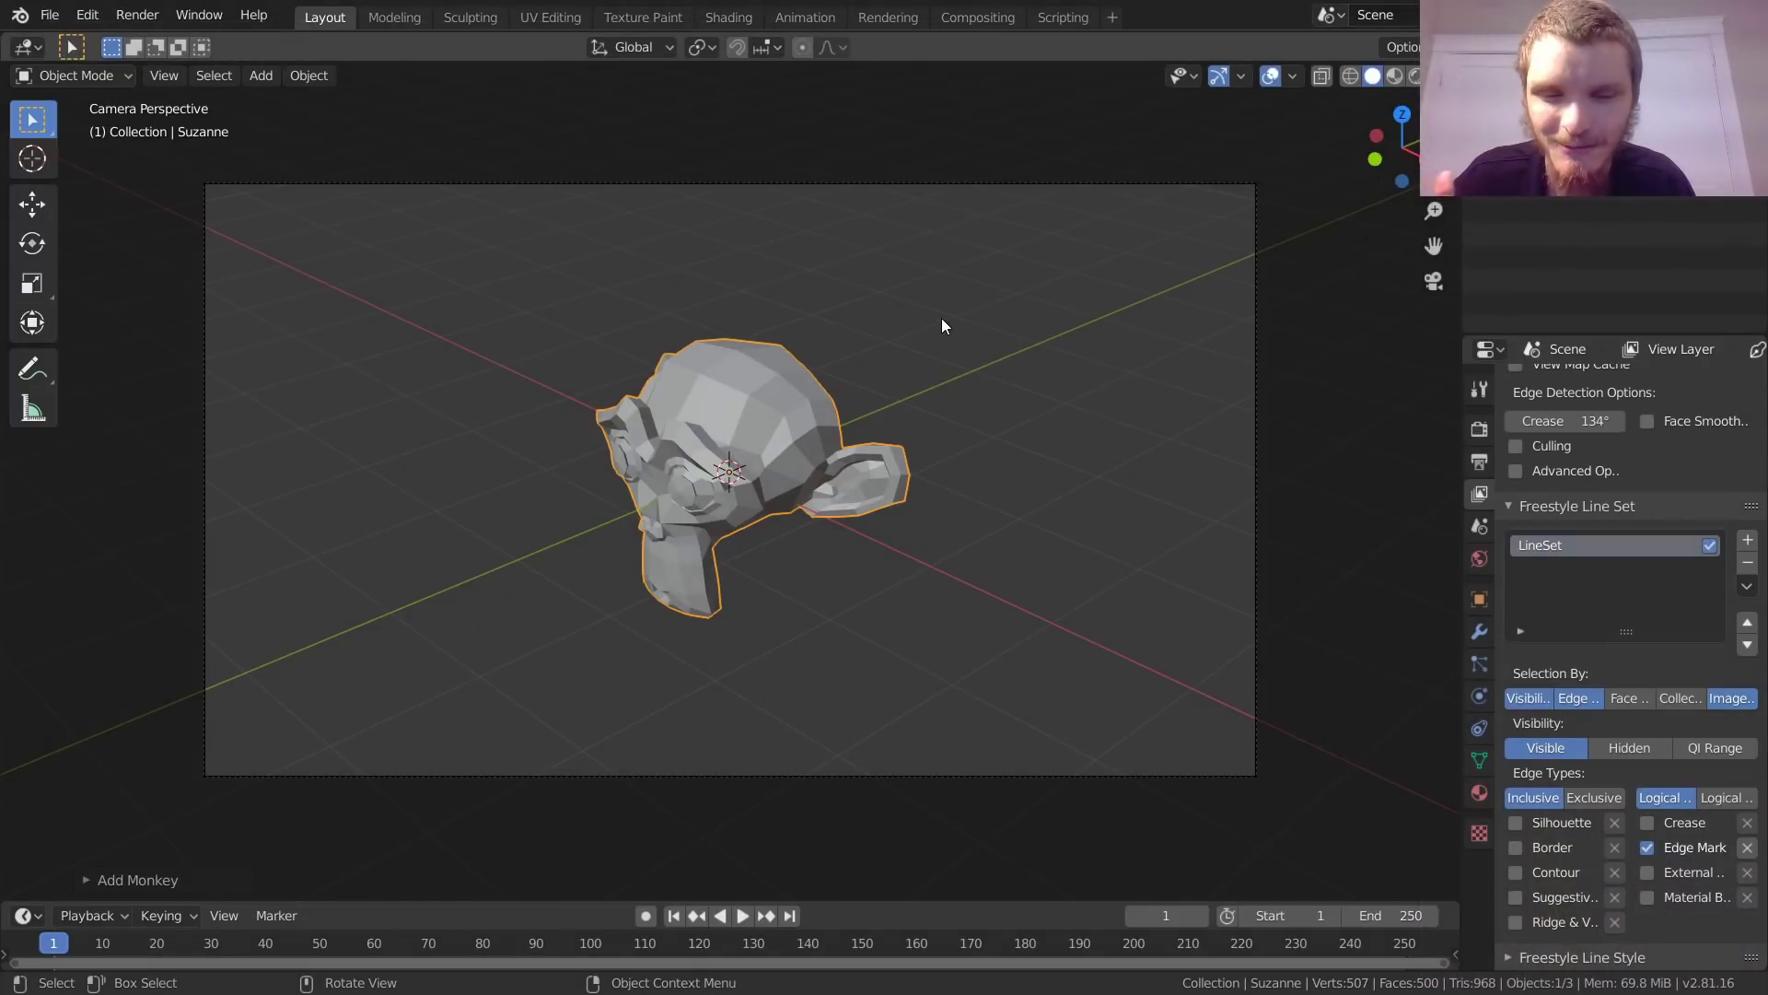
# Step: Enter Edit Mode in edge select mode and select every edge of Suzanne
pyautogui.press('Tab')
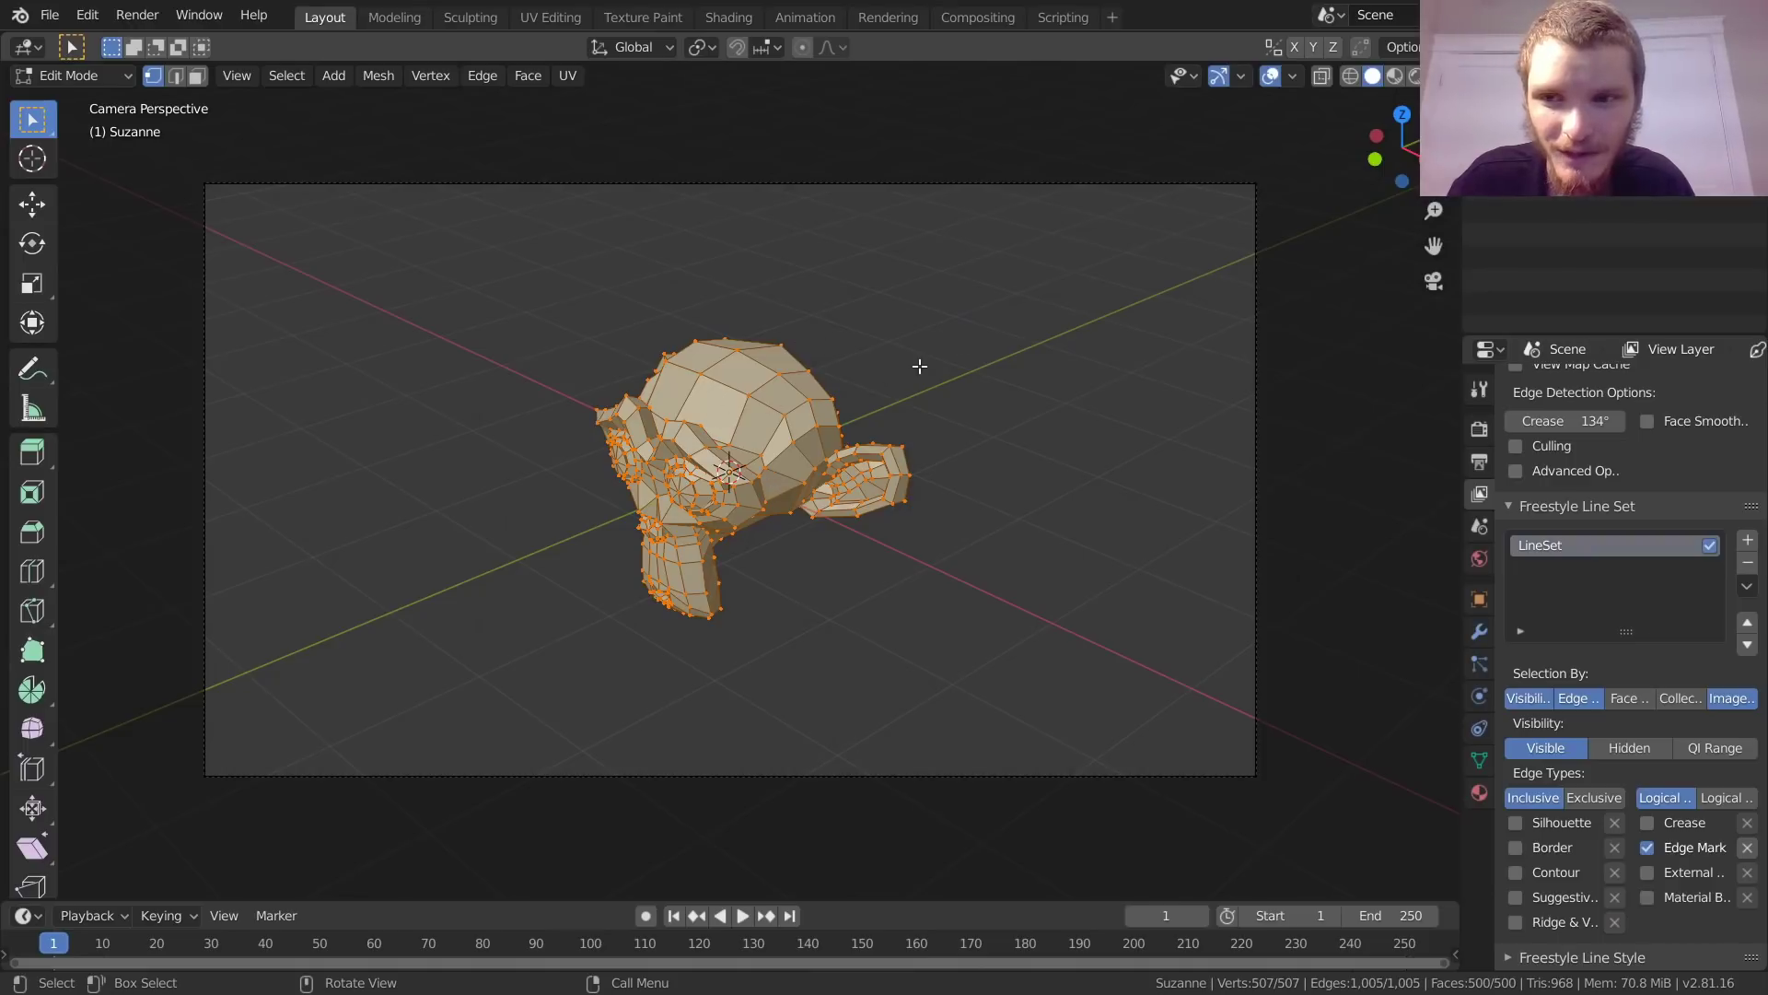
pyautogui.click(174, 76)
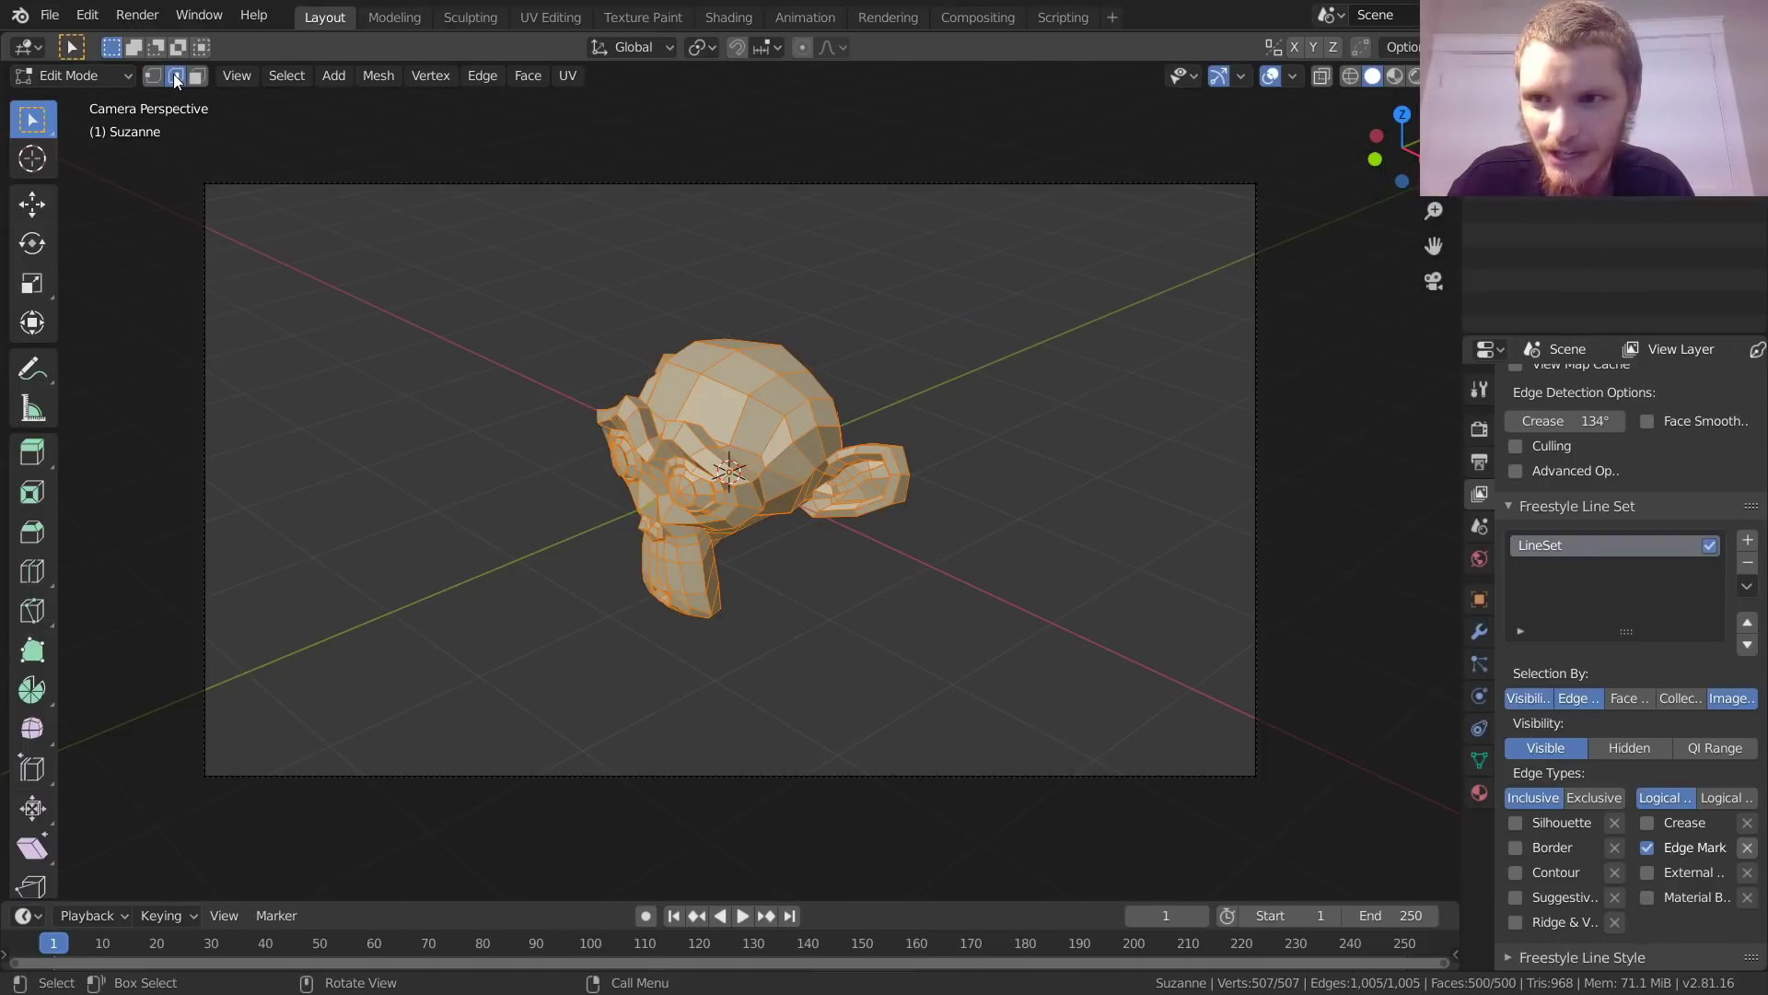
pyautogui.click(746, 416)
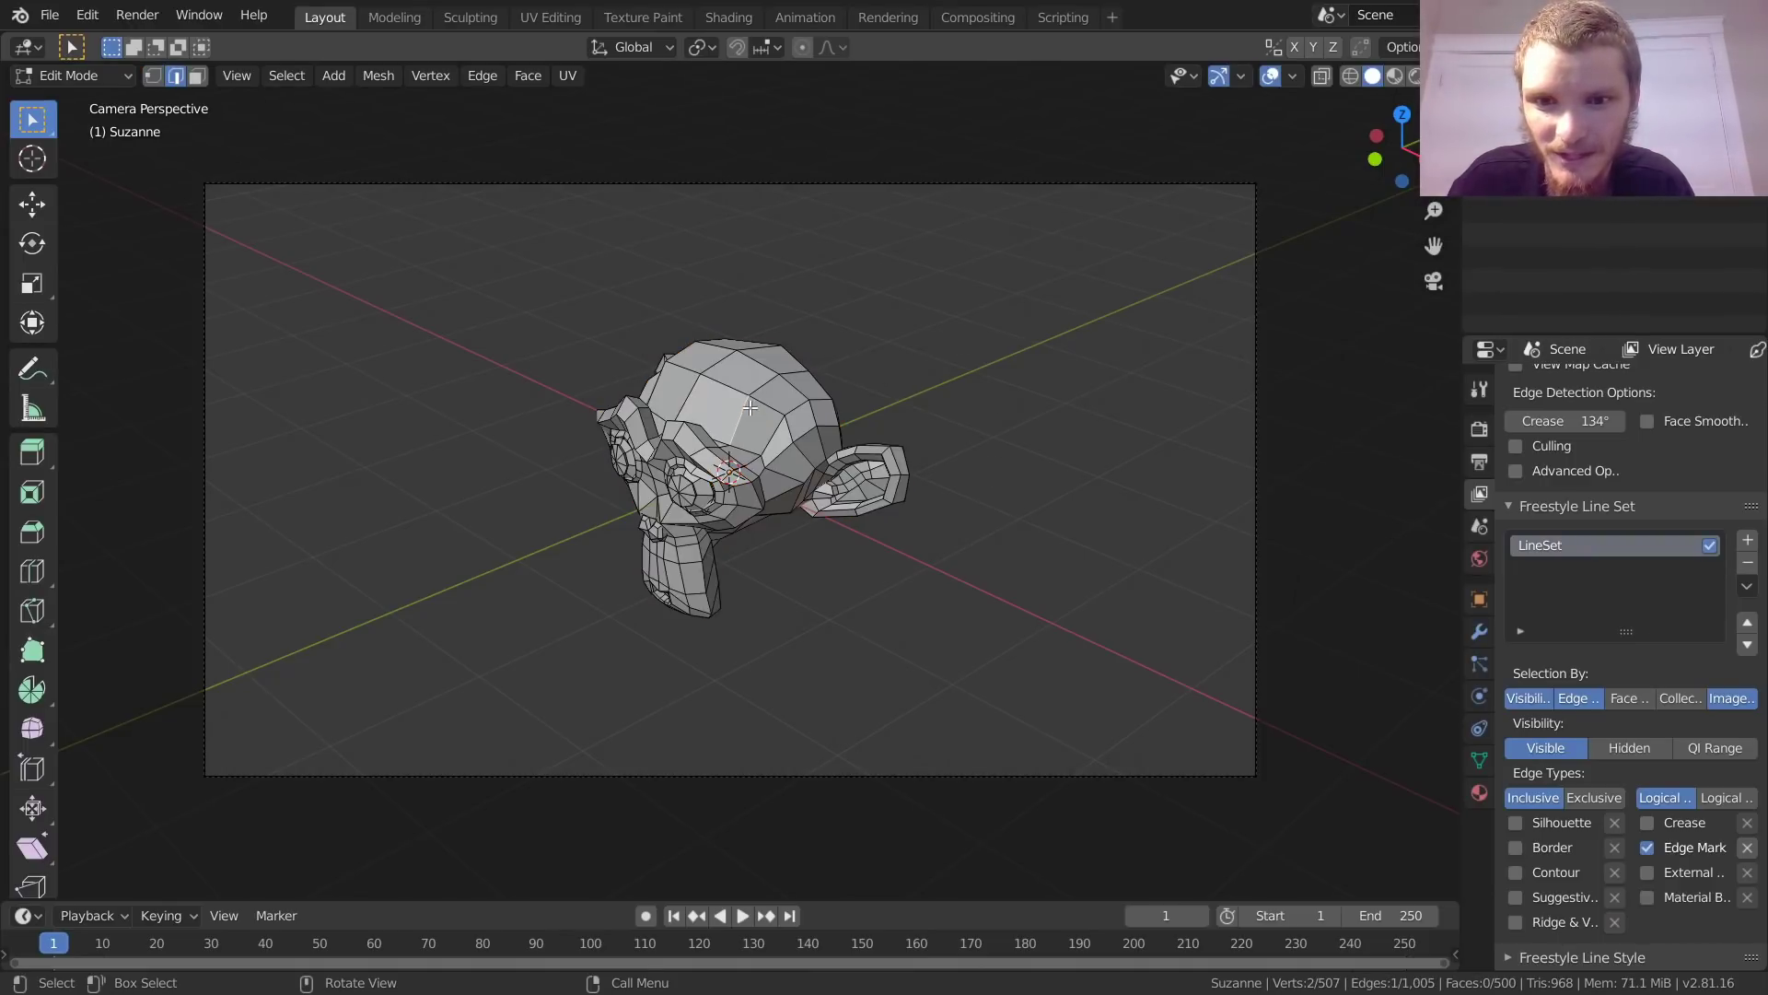
pyautogui.keyDown('shift'); pyautogui.click(756, 385); pyautogui.keyUp('shift')
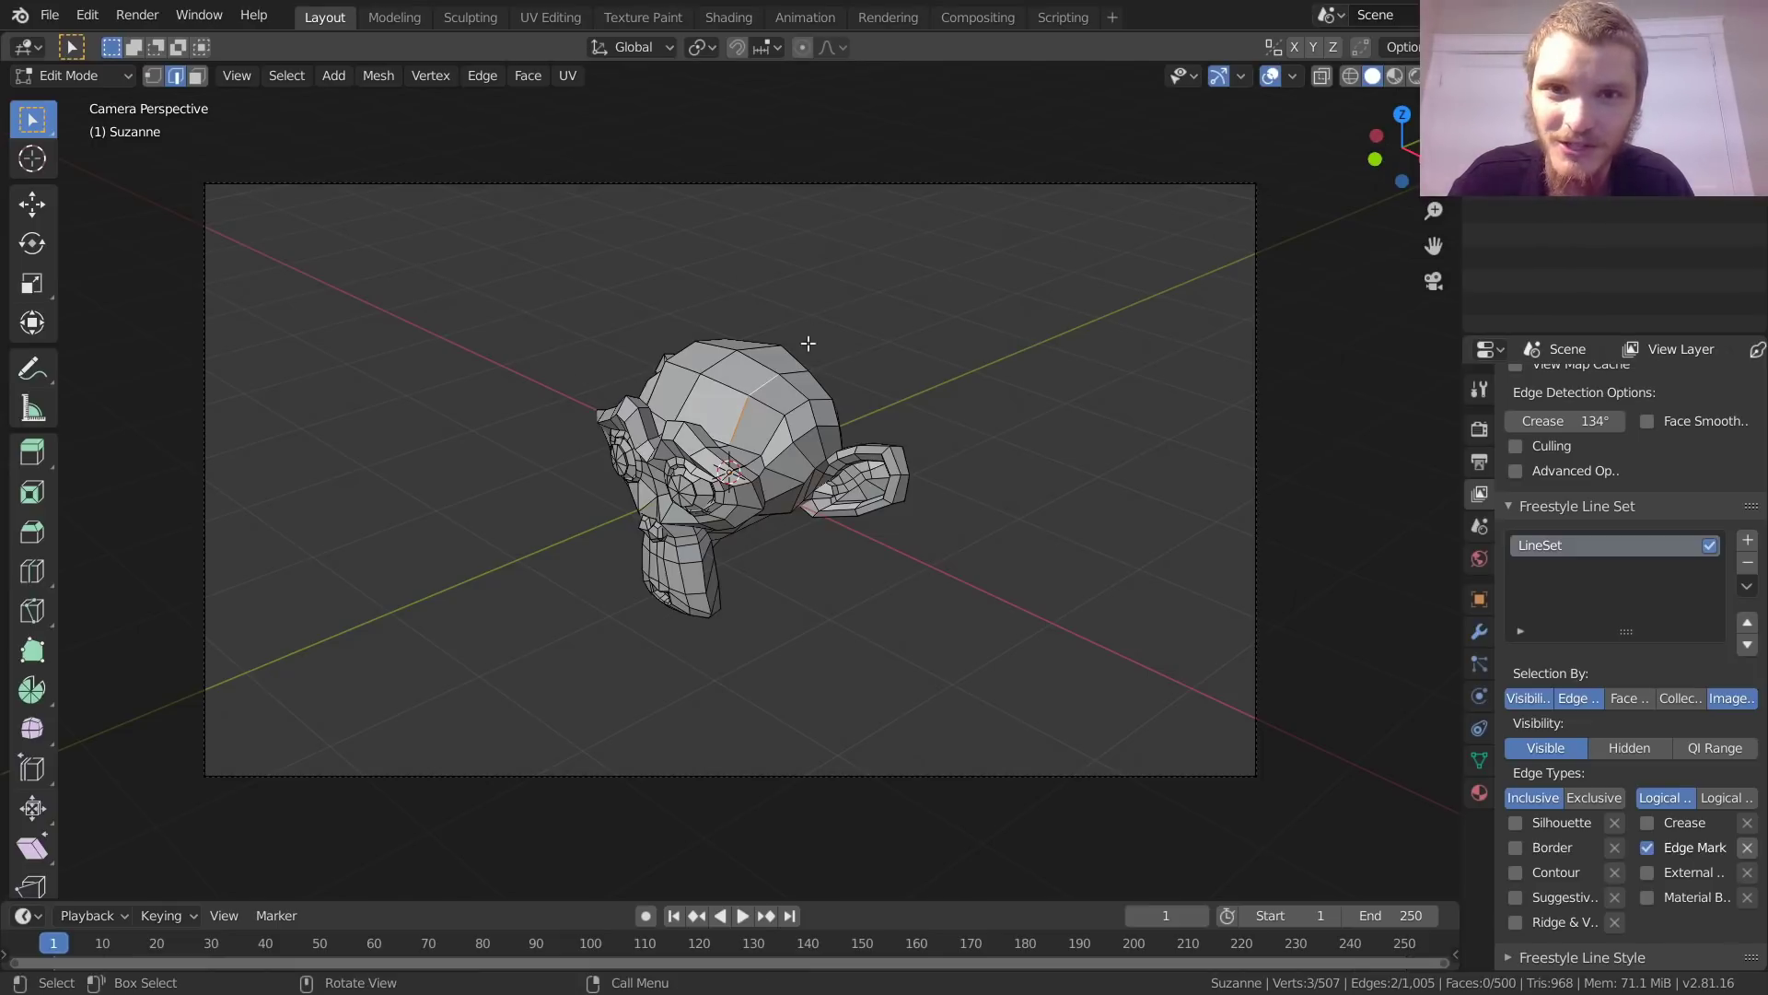
pyautogui.press('a')
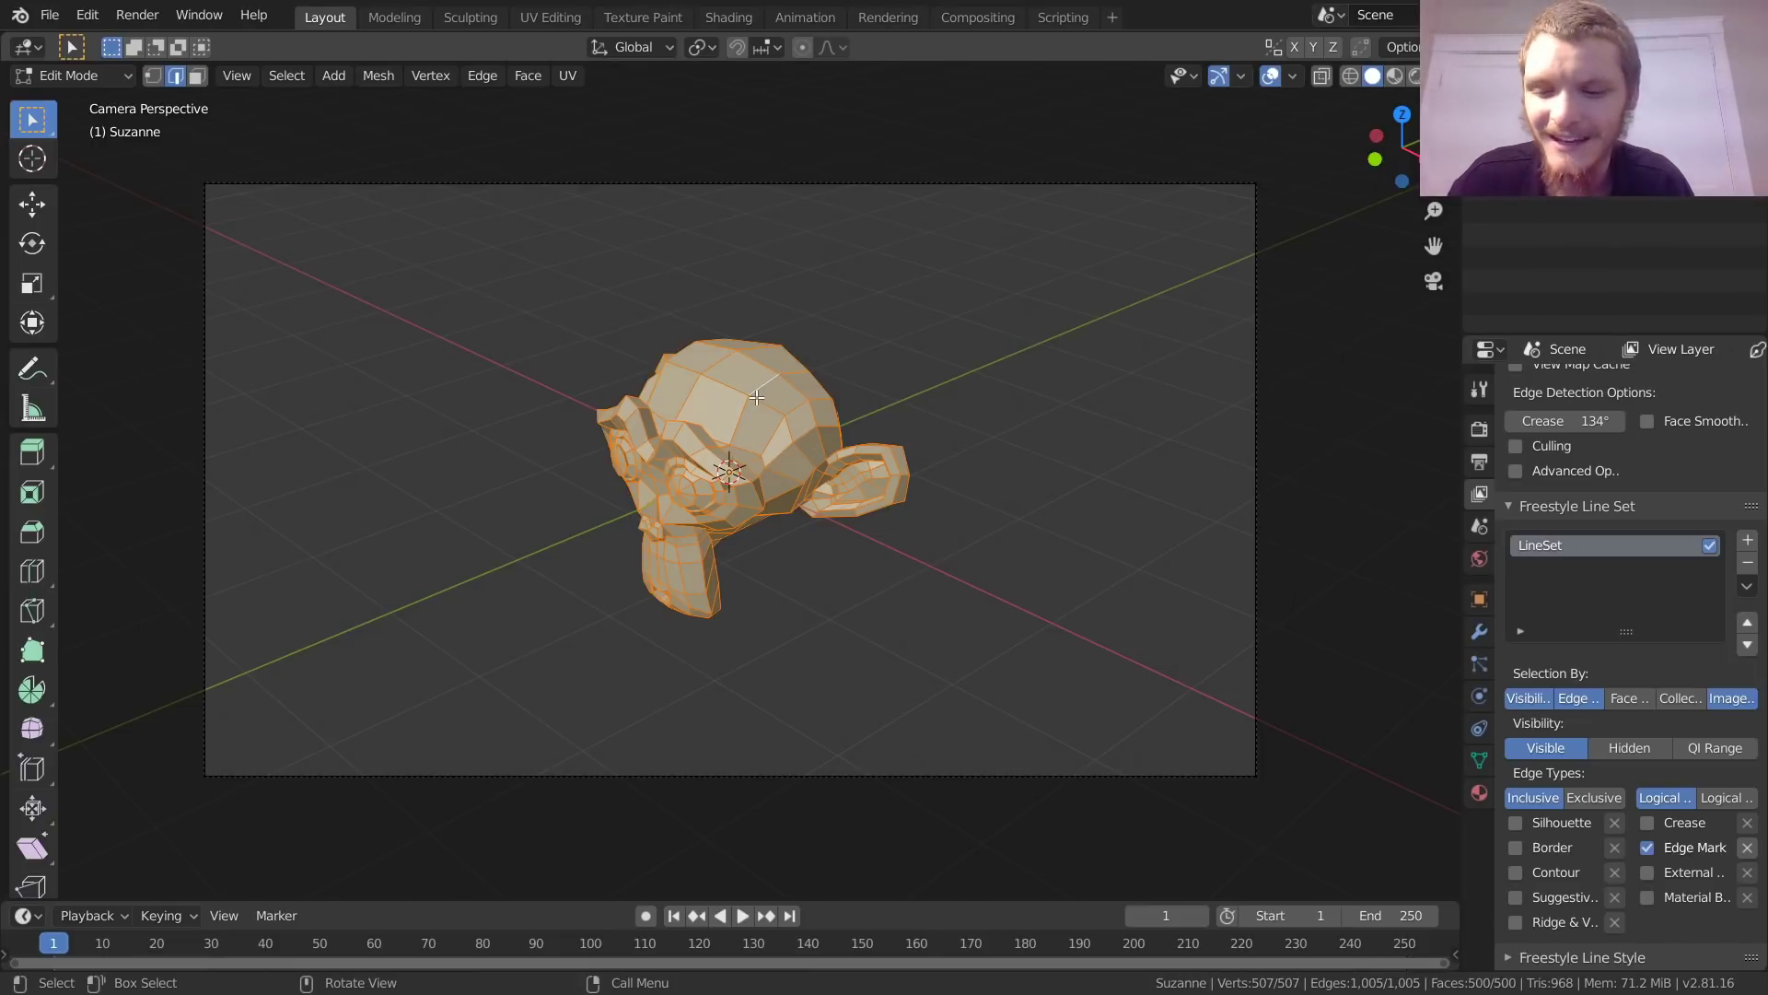
# Step: Mark all selected edges as Freestyle edges, leave Edit Mode and render the wireframe lines
pyautogui.rightClick(677, 350)
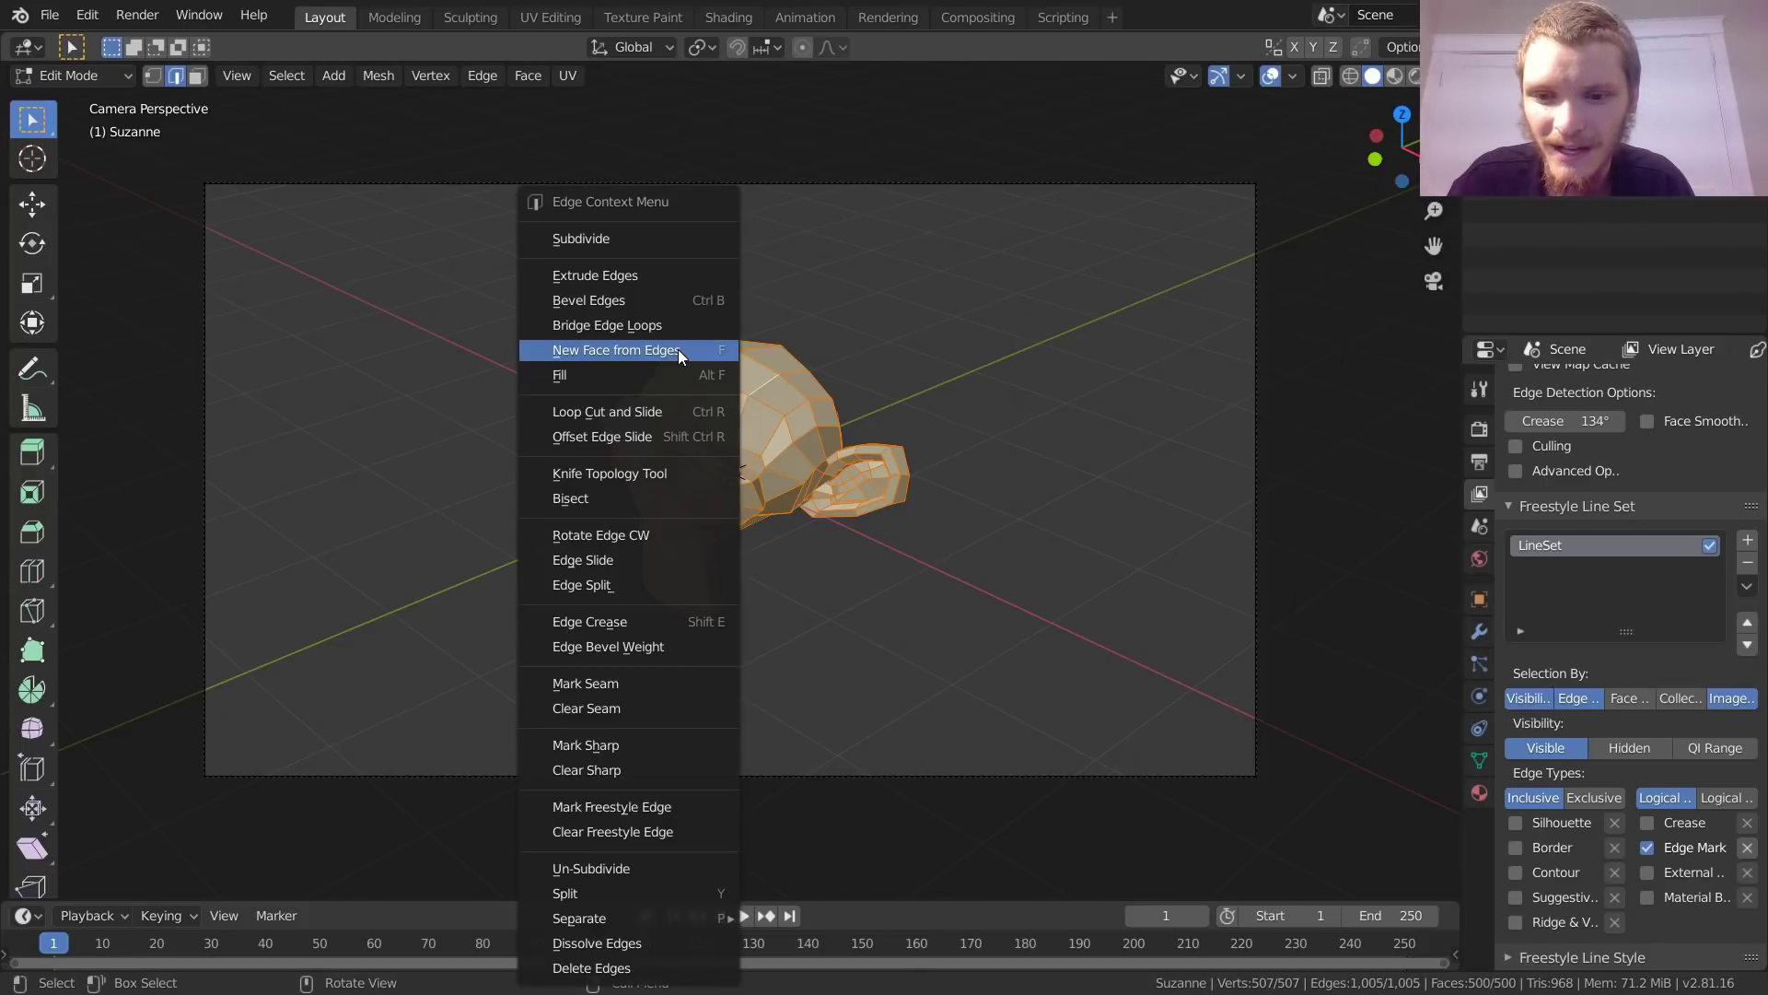
pyautogui.click(632, 805)
pyautogui.press('F3')
pyautogui.write('mark free')
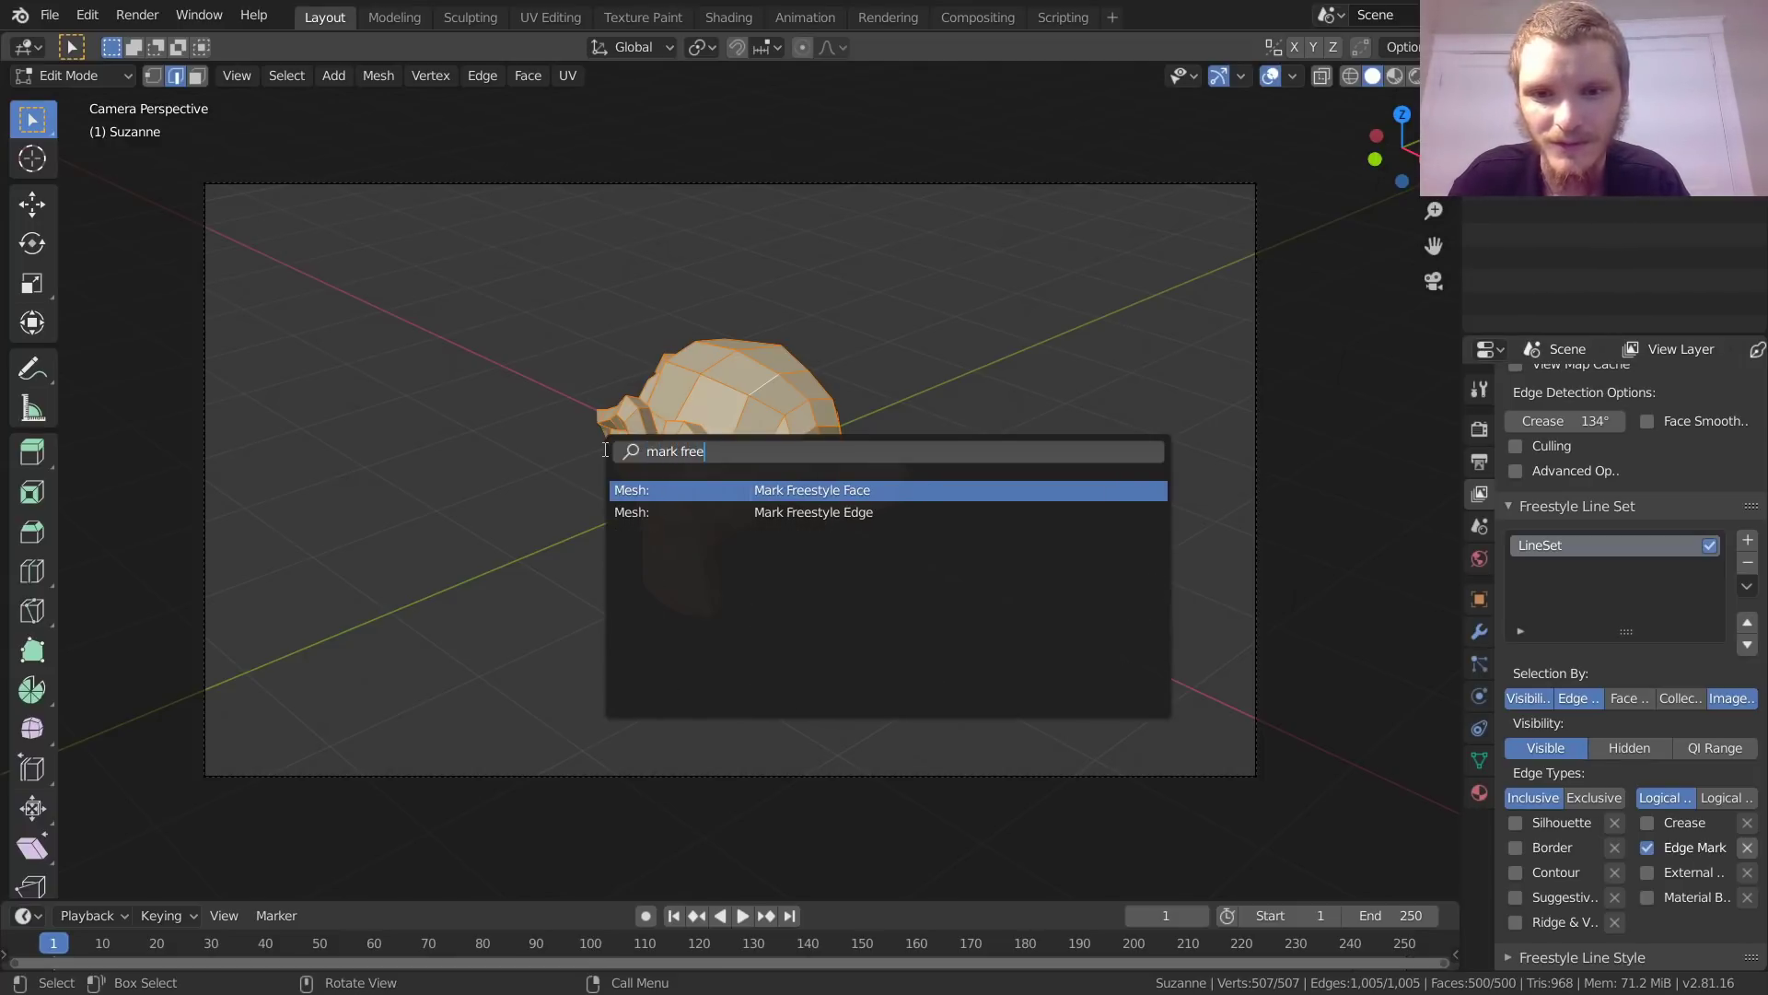
pyautogui.press('Down')
pyautogui.press('Return')
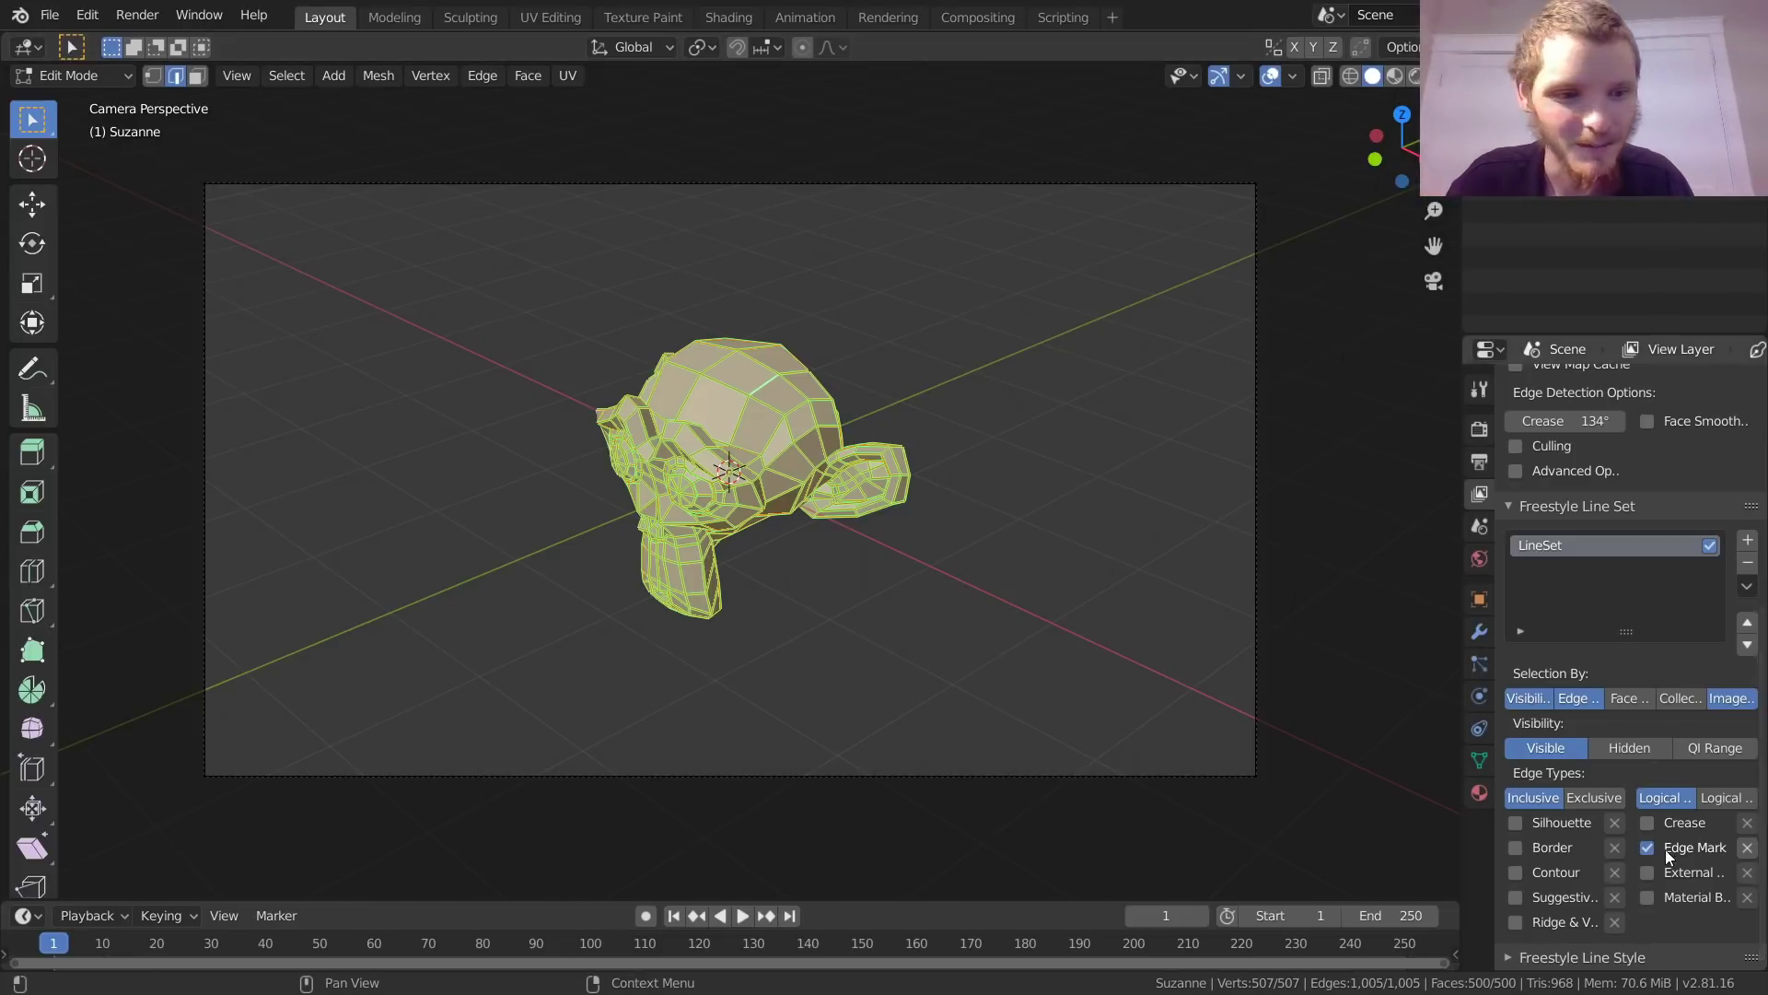
pyautogui.press('Tab')
pyautogui.press('F12')
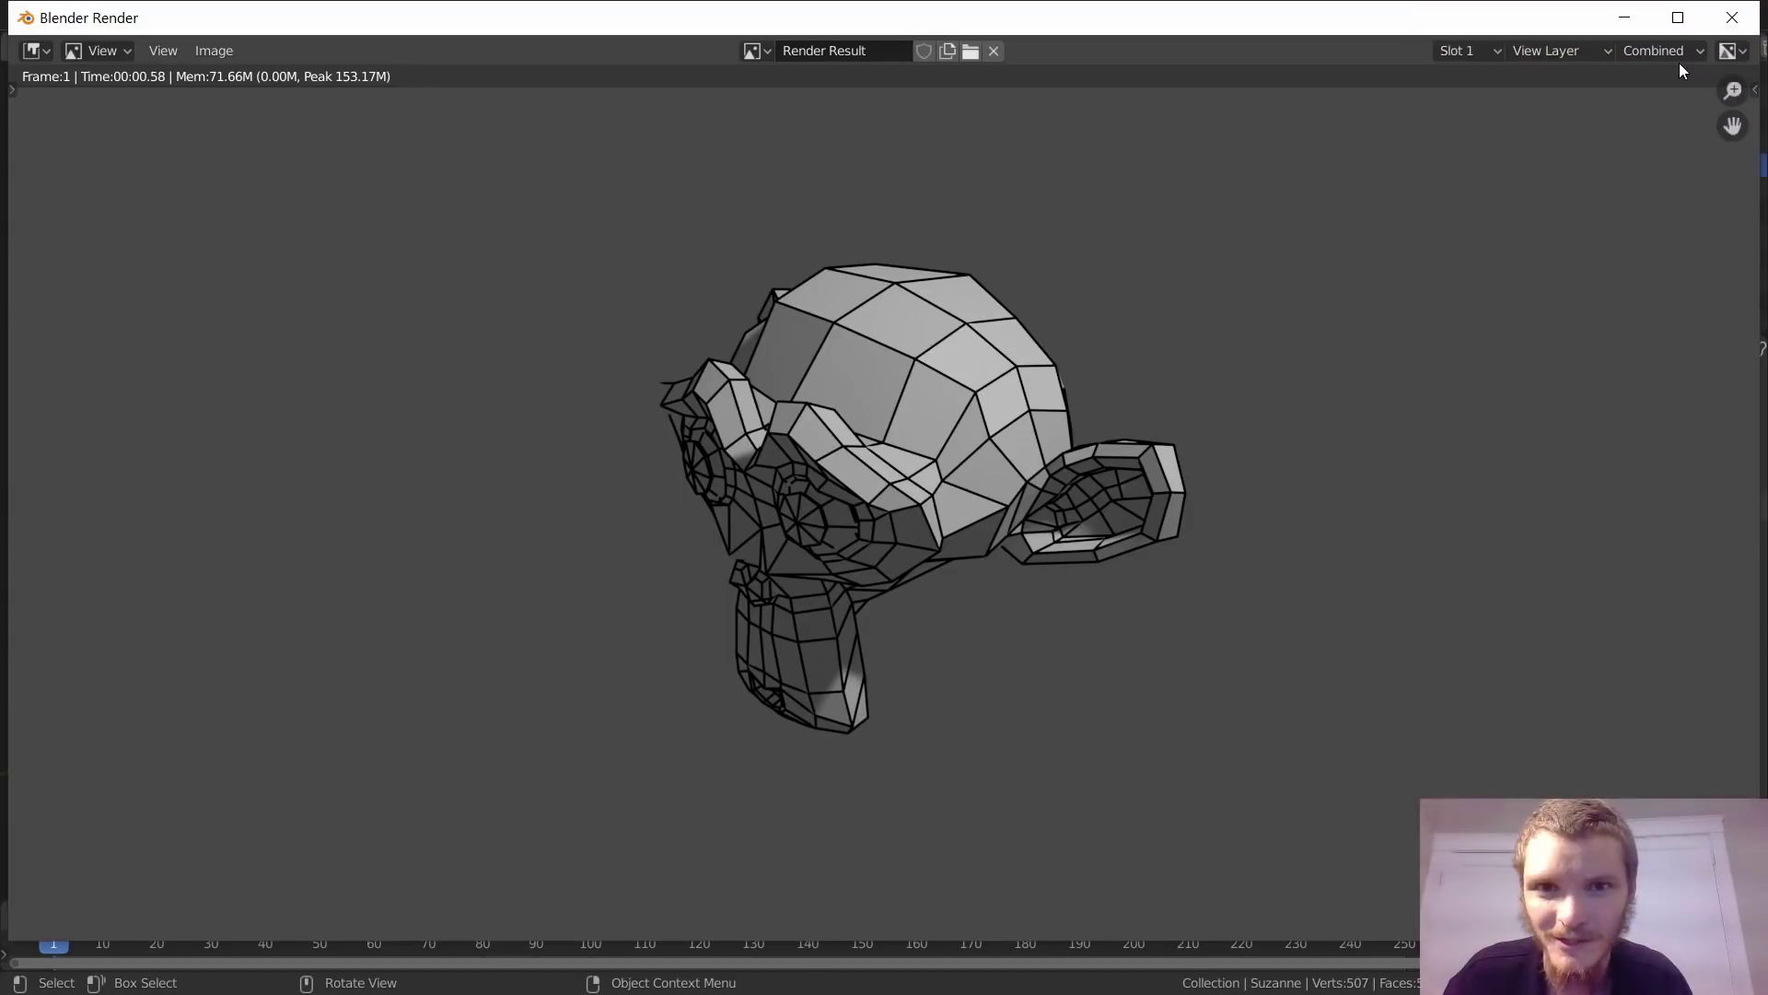
pyautogui.click(1713, 20)
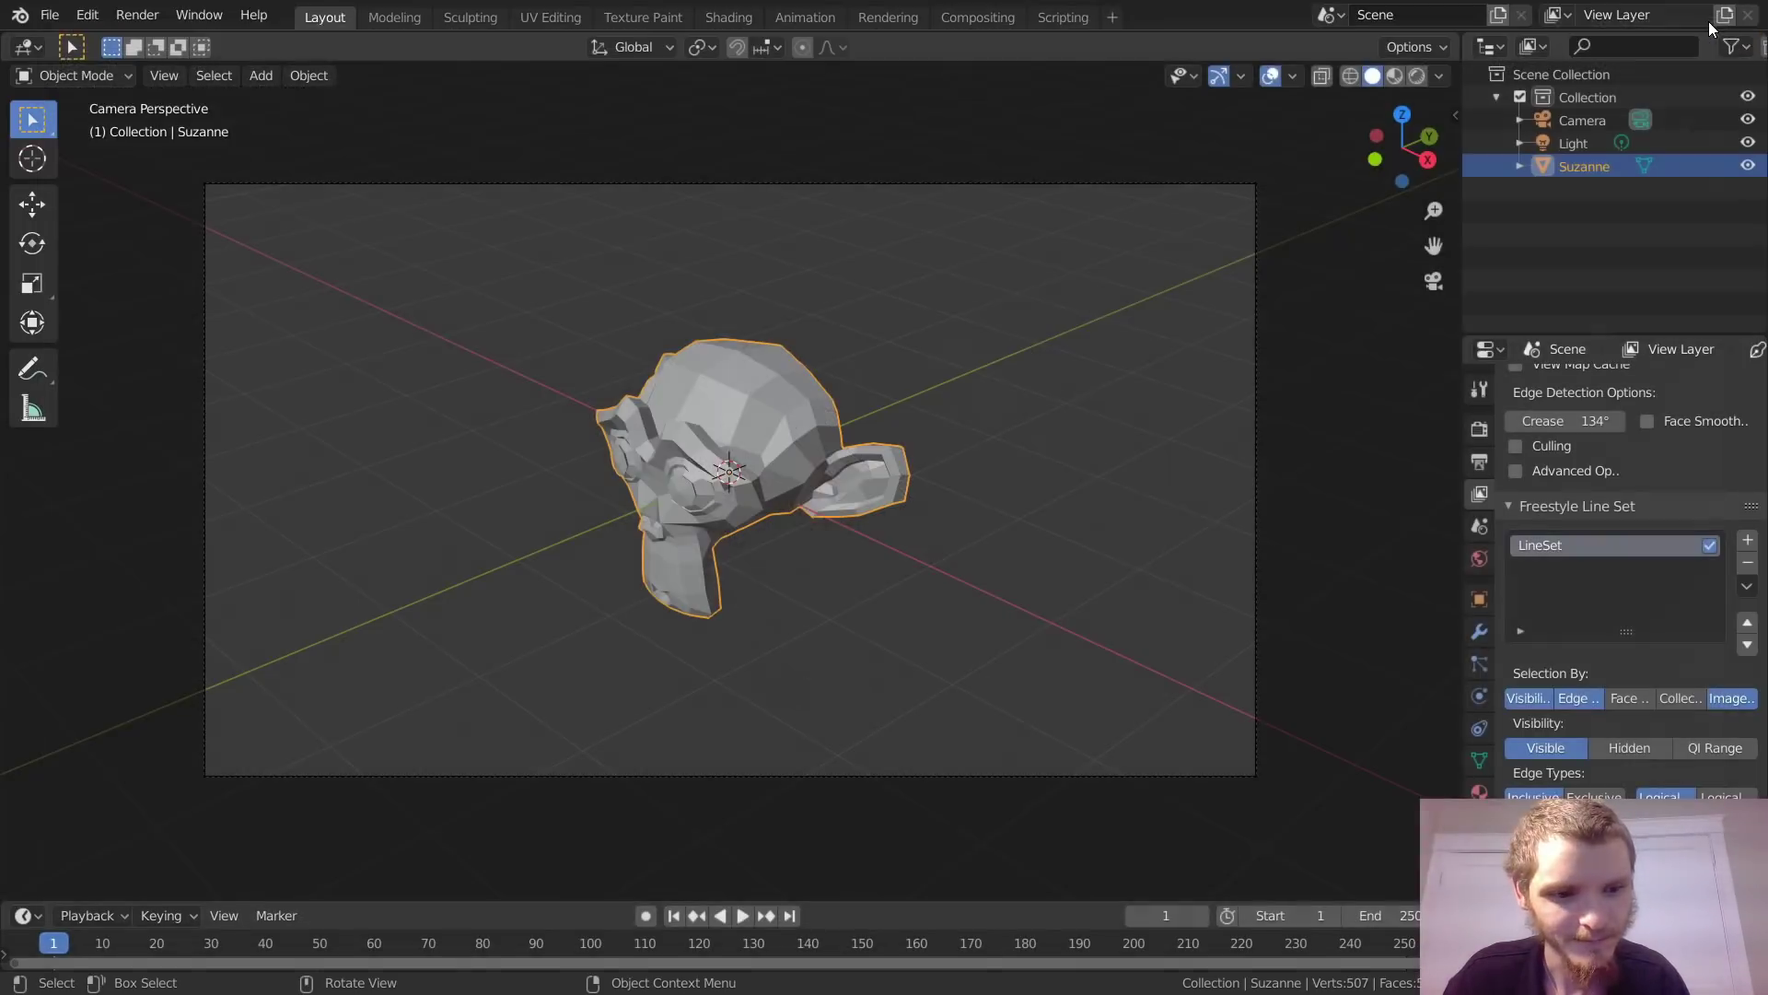
pyautogui.click(1479, 429)
pyautogui.click(1620, 873)
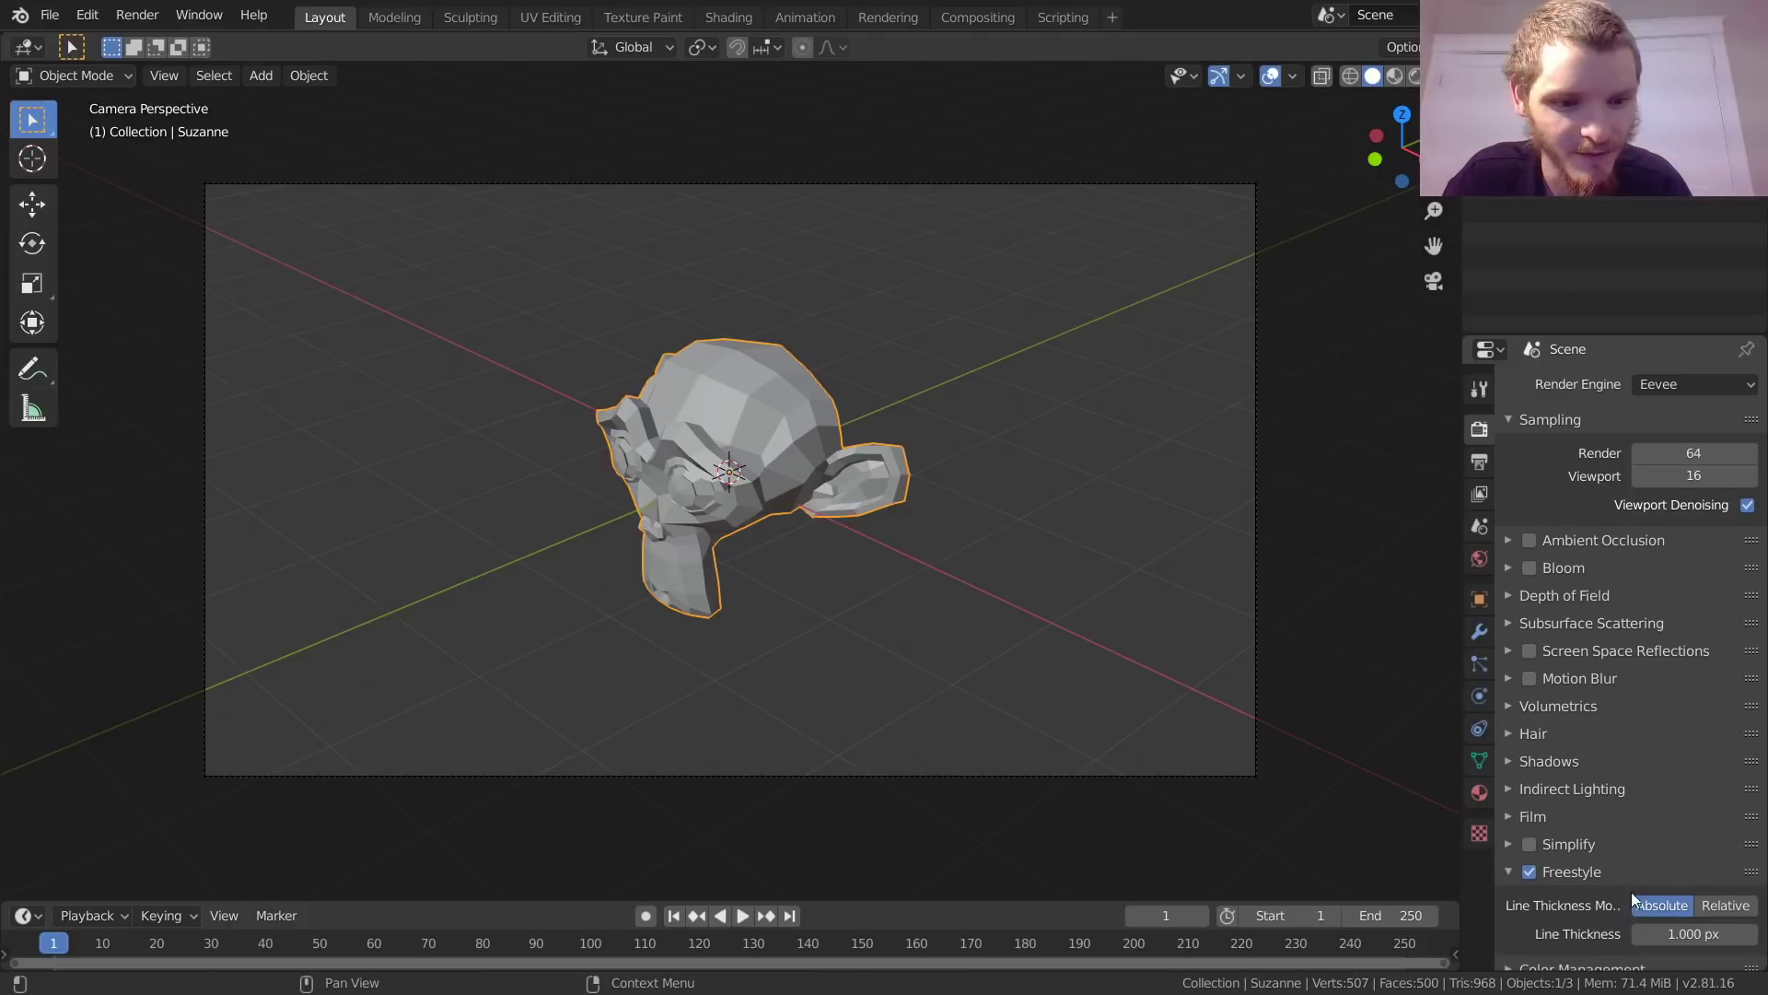
pyautogui.scroll(-1, 1626, 893)
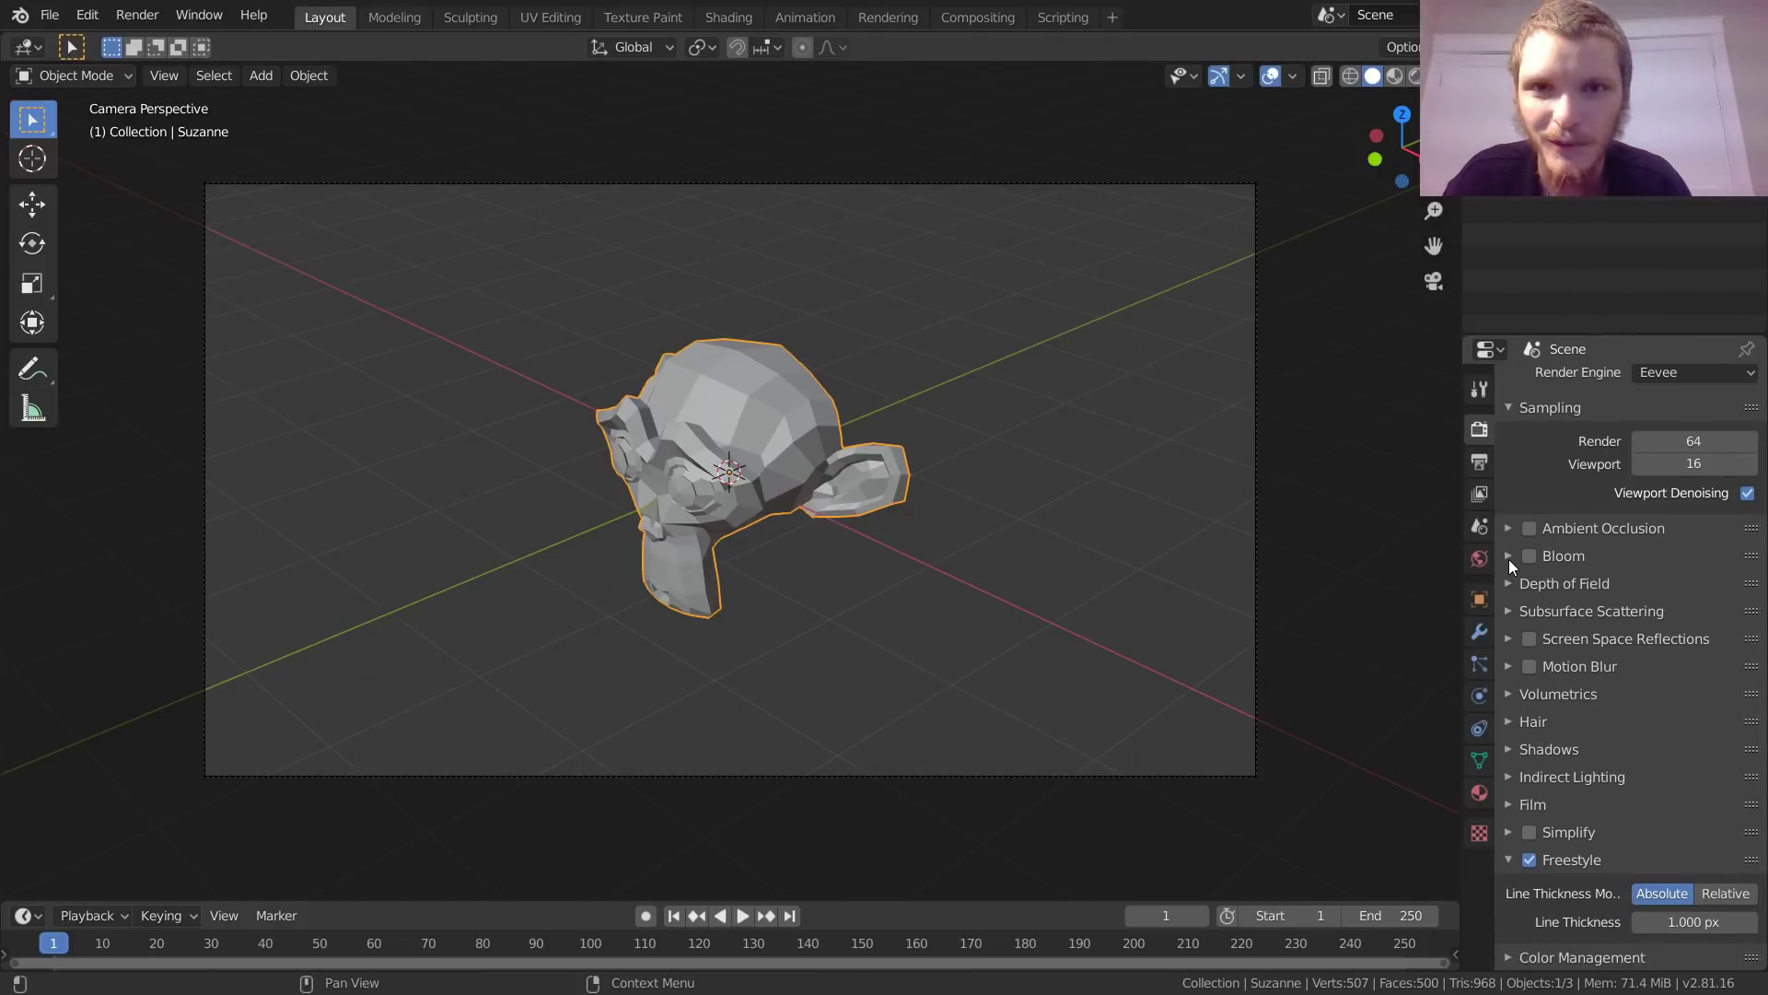
pyautogui.click(1478, 495)
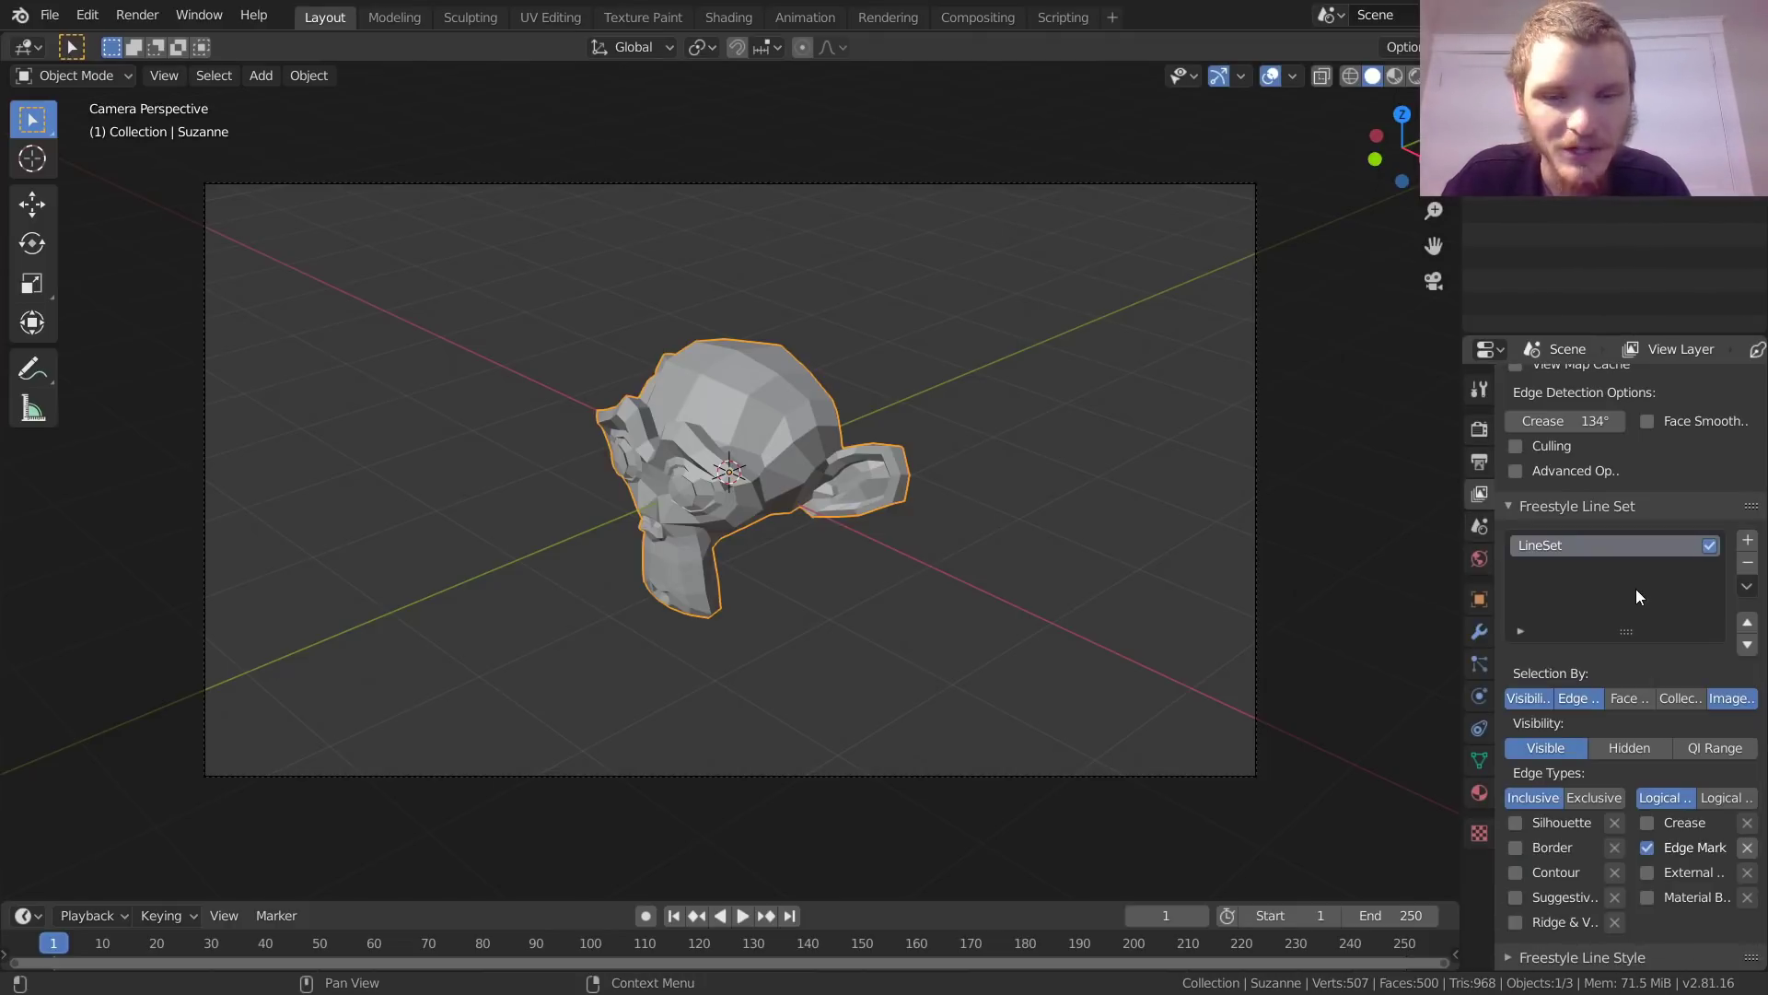
# Step: Set the Freestyle line style base colour to white and preview it in a render
pyautogui.click(1553, 953)
pyautogui.scroll(-4, 1528, 792)
pyautogui.scroll(-5, 1528, 792)
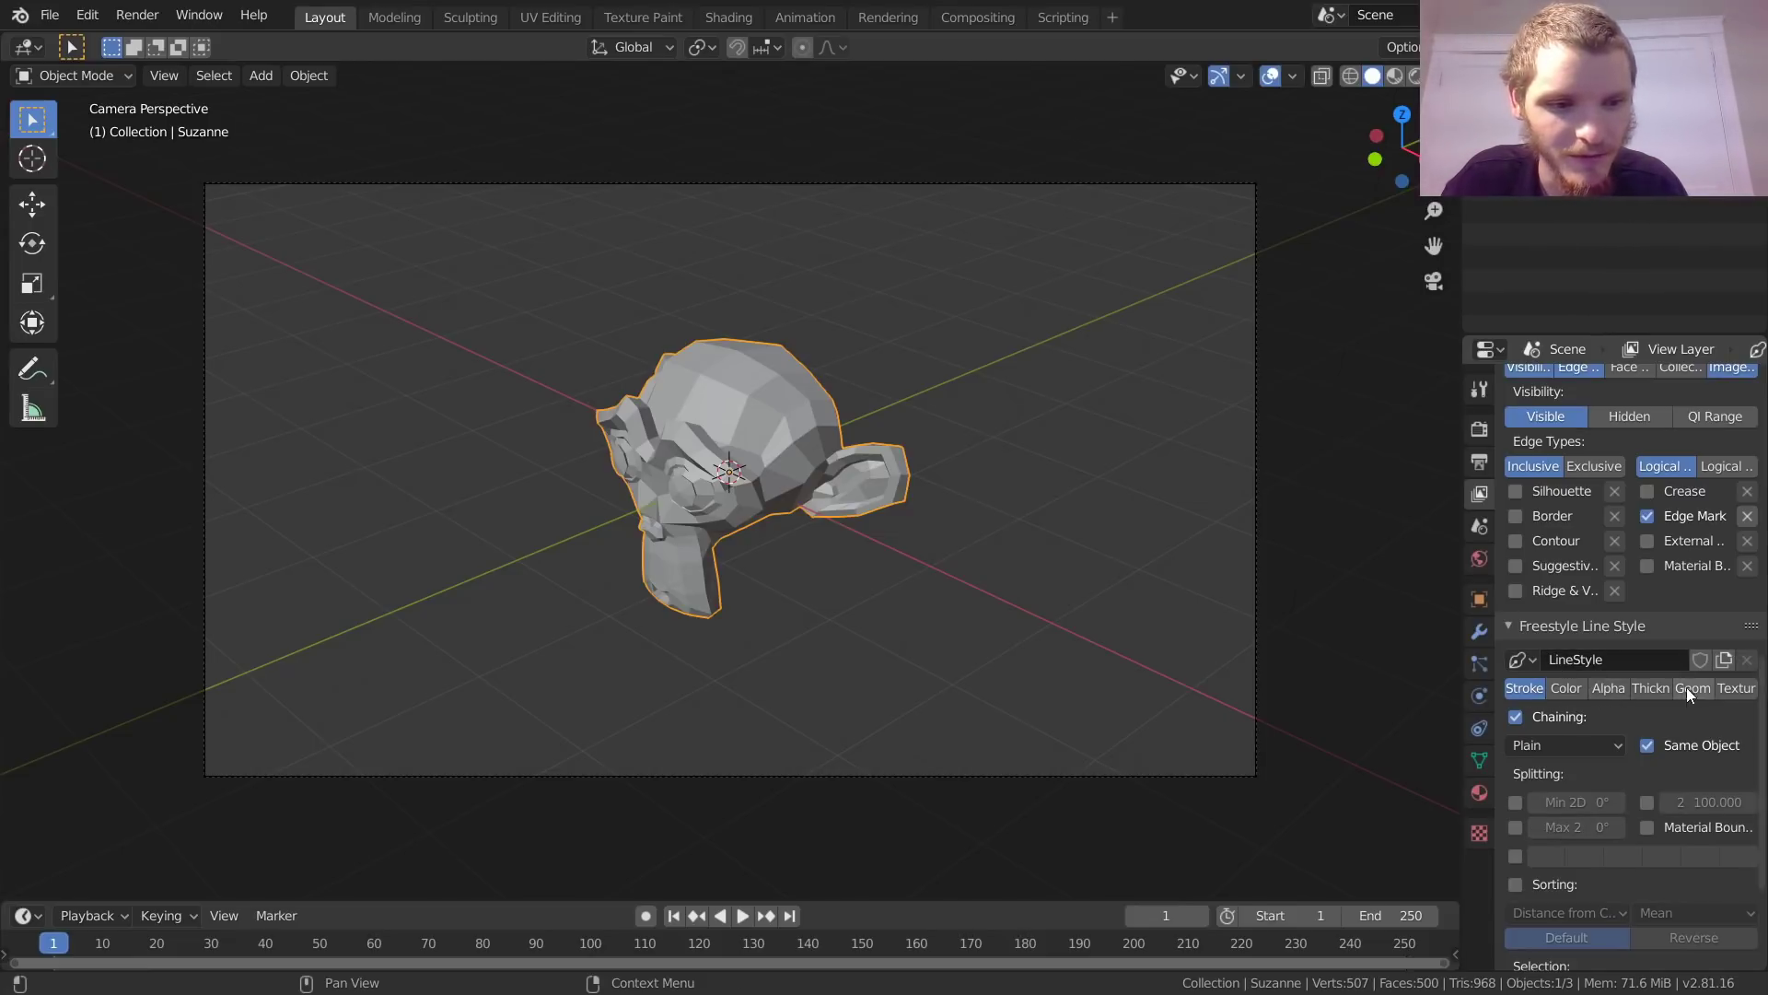
pyautogui.click(1577, 689)
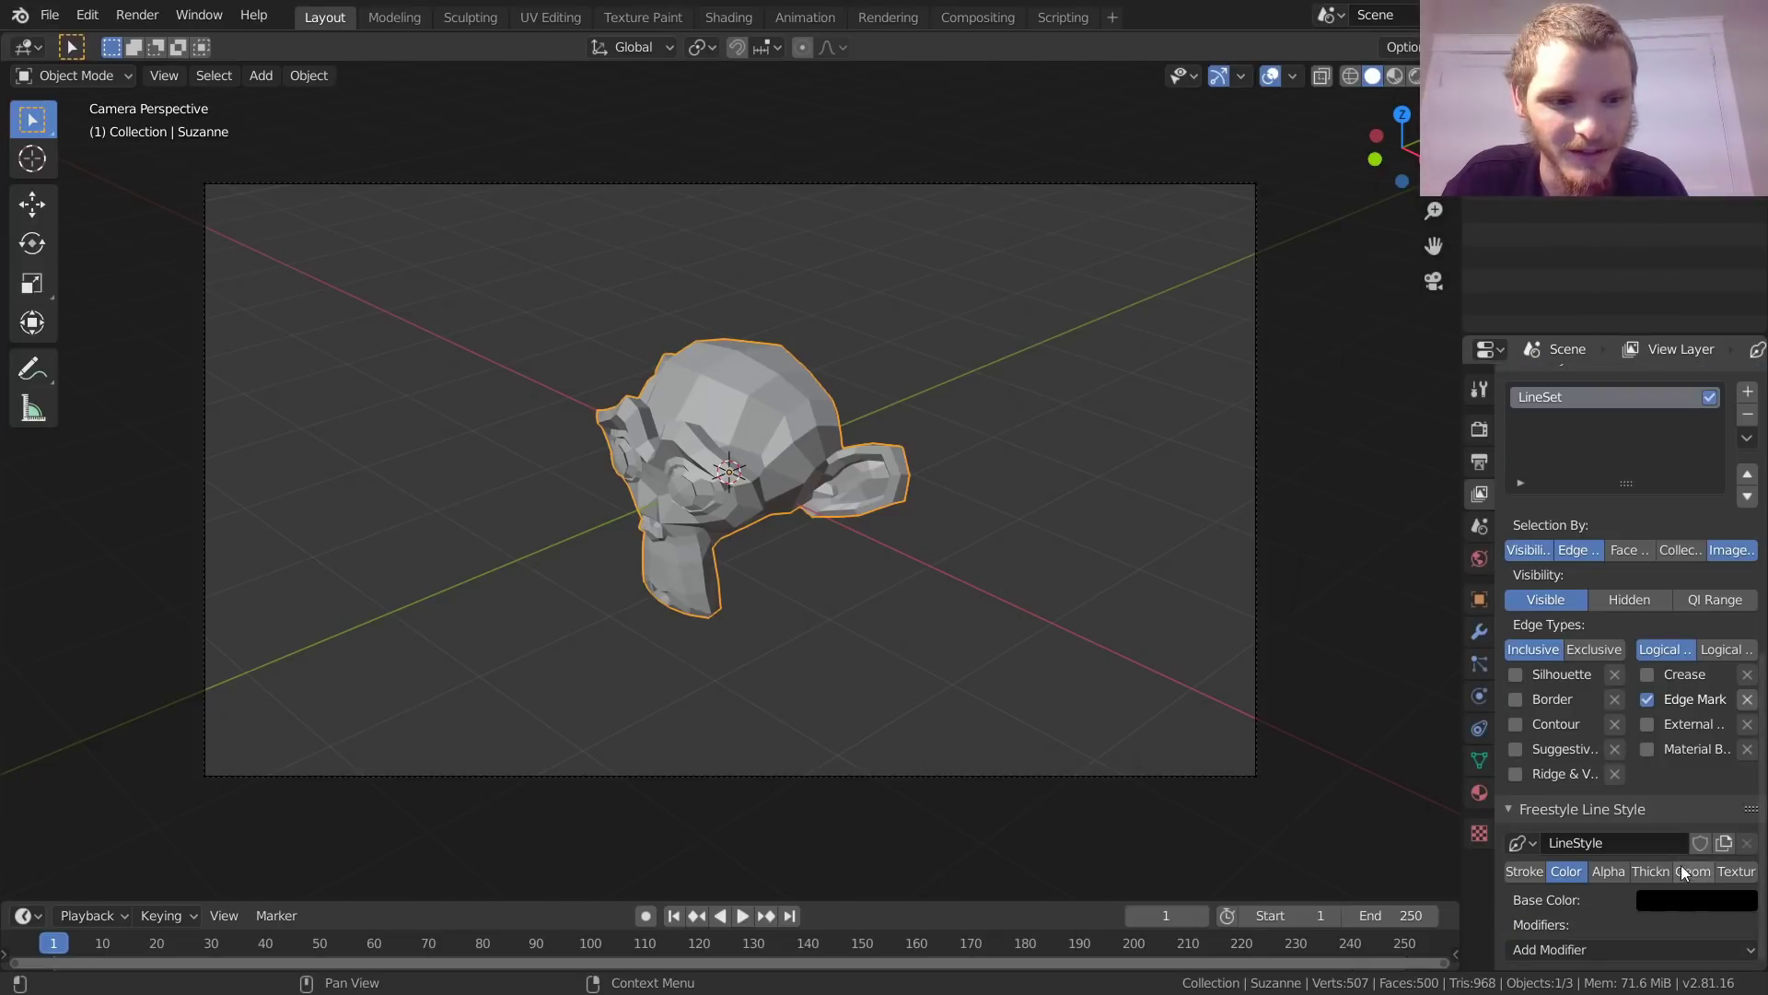
pyautogui.click(1693, 899)
pyautogui.click(1752, 594)
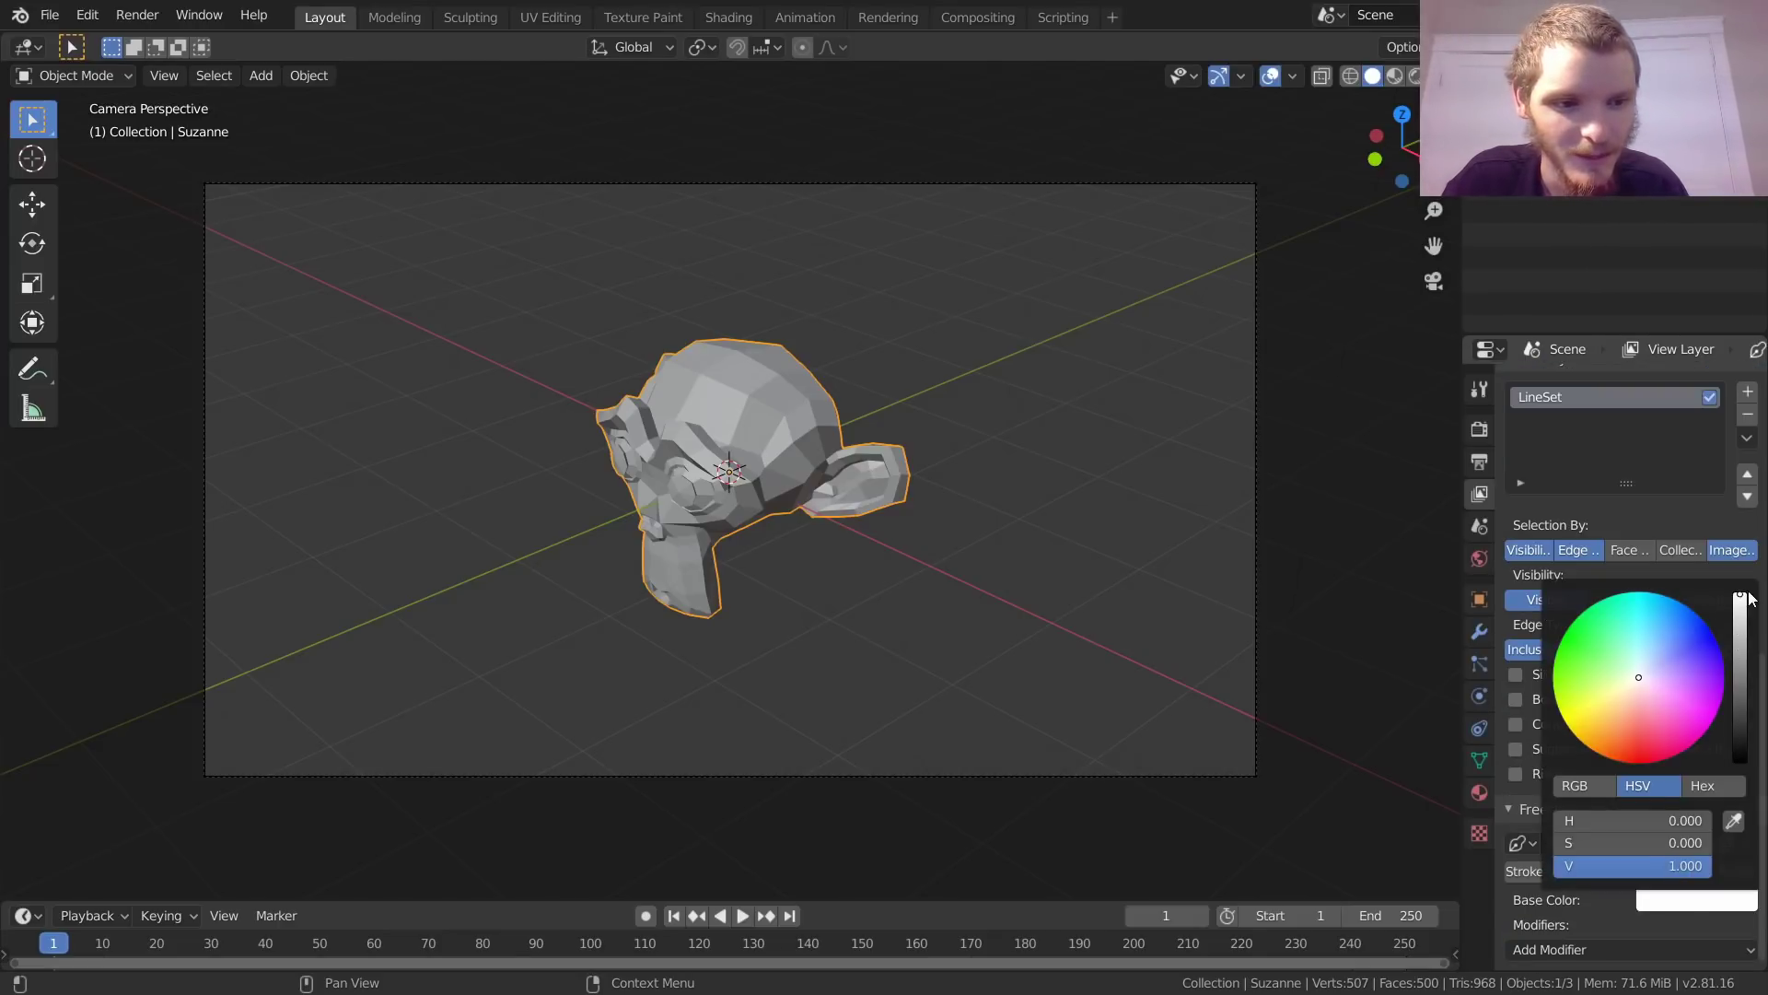
pyautogui.press('F12')
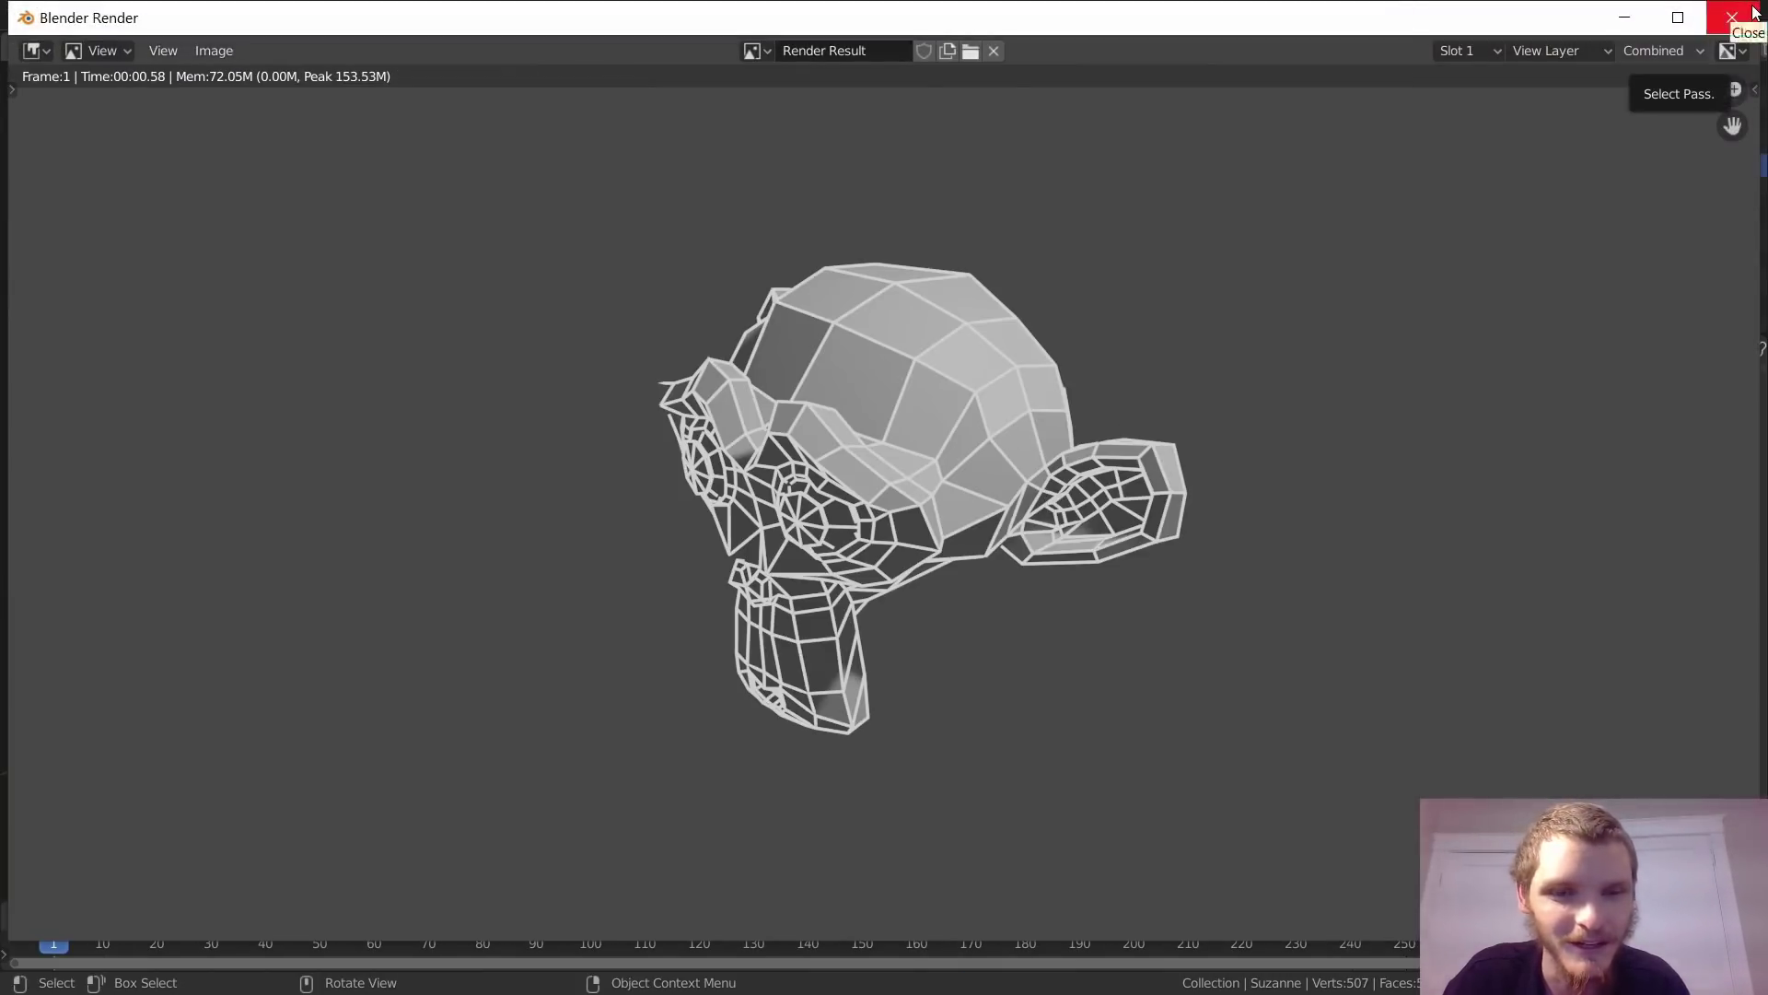
pyautogui.click(1755, 13)
# Step: Lower the line style's alpha transparency to 0.776
pyautogui.click(1709, 902)
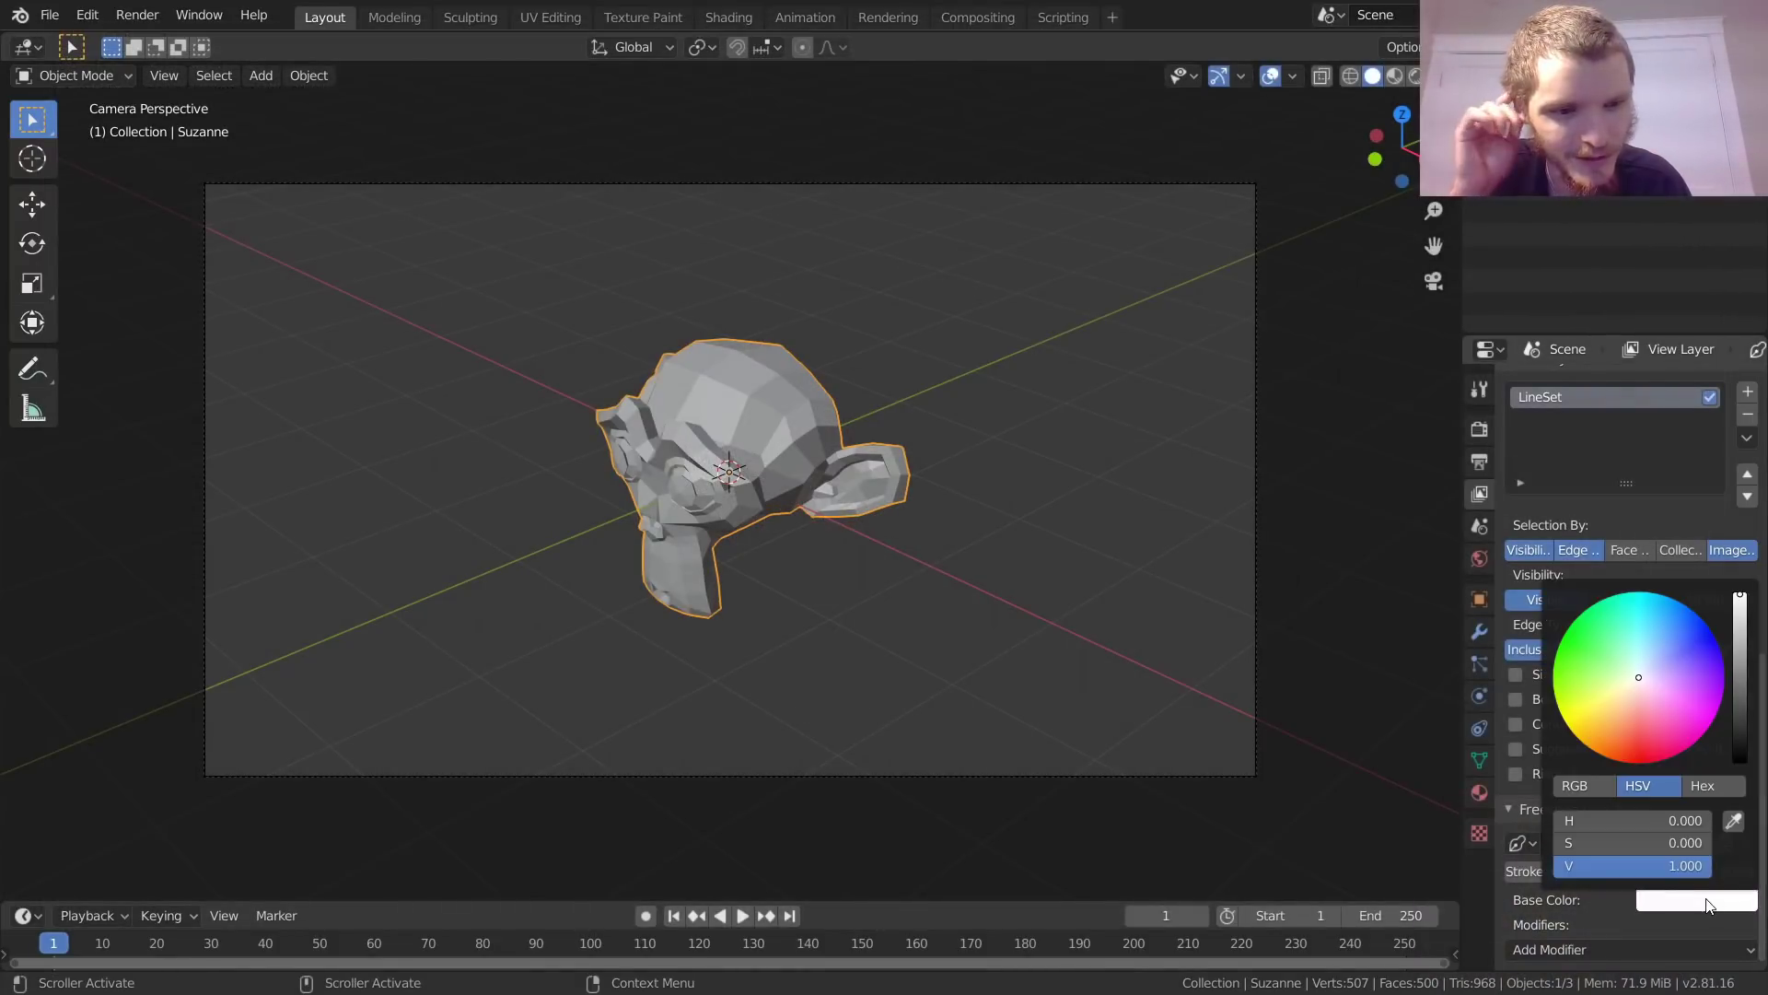
pyautogui.click(1611, 910)
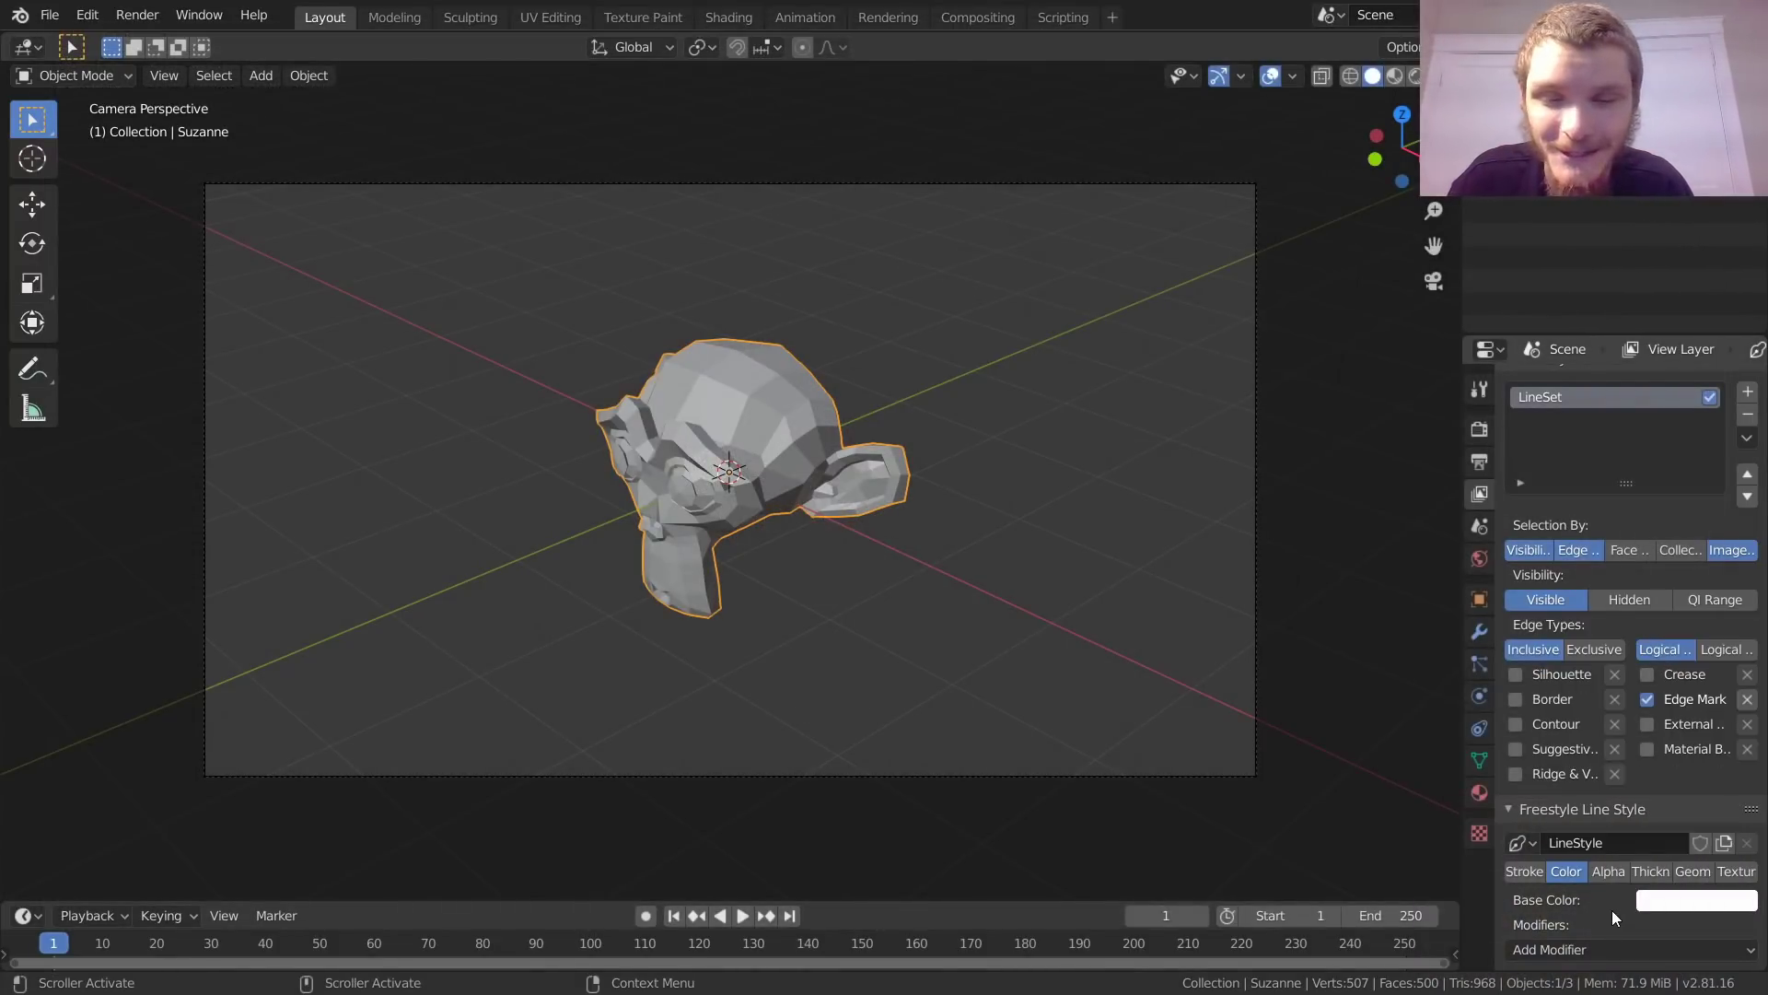
pyautogui.click(1609, 872)
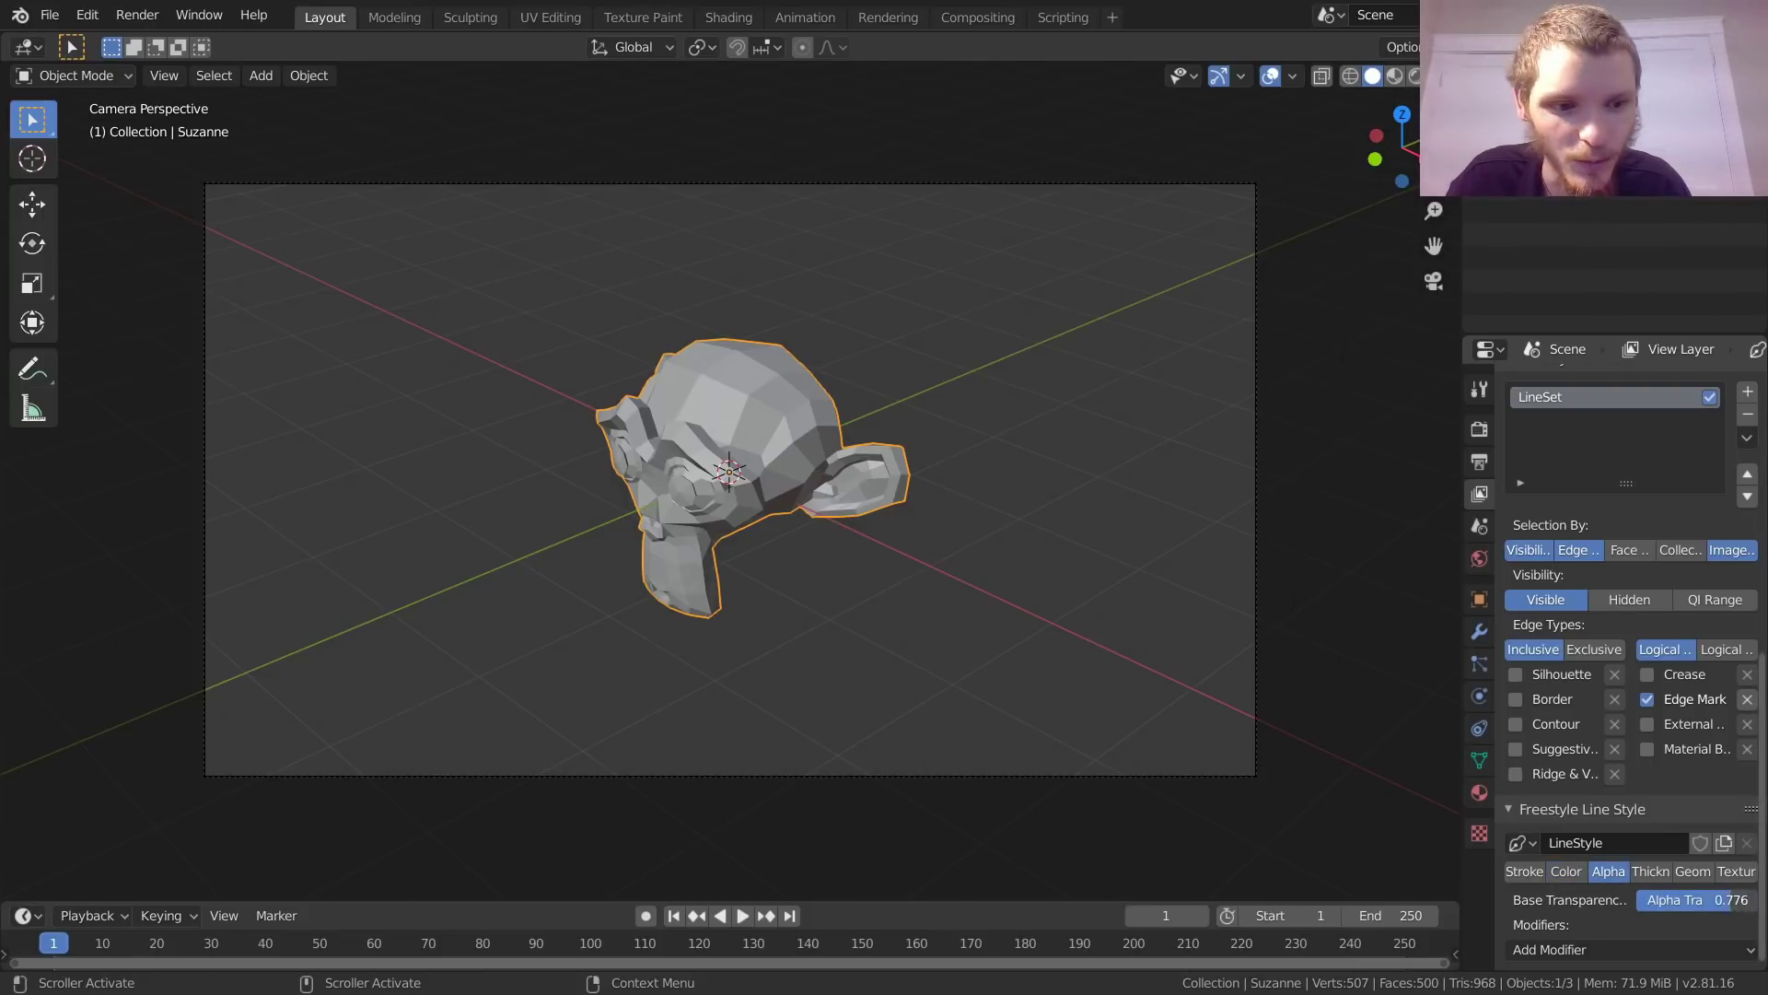
pyautogui.moveTo(1699, 900); pyautogui.dragTo(1566, 900)
# Step: Compare test renders and settle the line alpha transparency at about 0.448
pyautogui.press('F12')
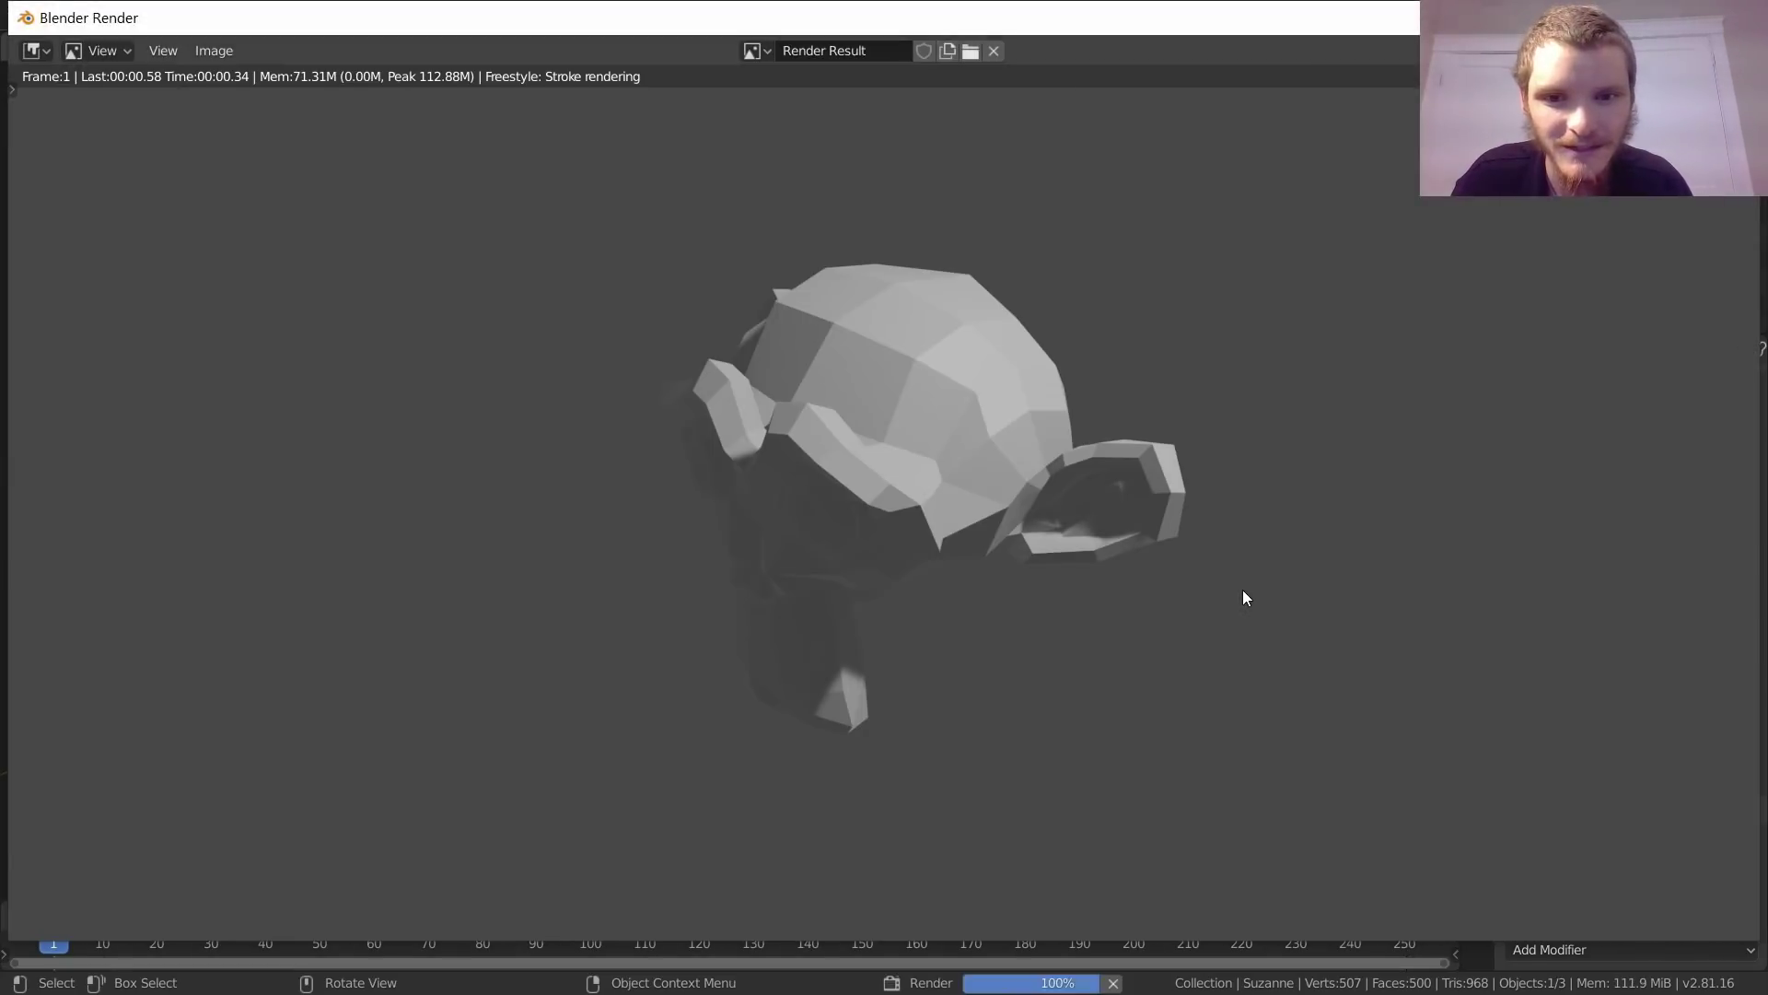
pyautogui.click(1732, 18)
pyautogui.moveTo(1694, 899); pyautogui.dragTo(1749, 899)
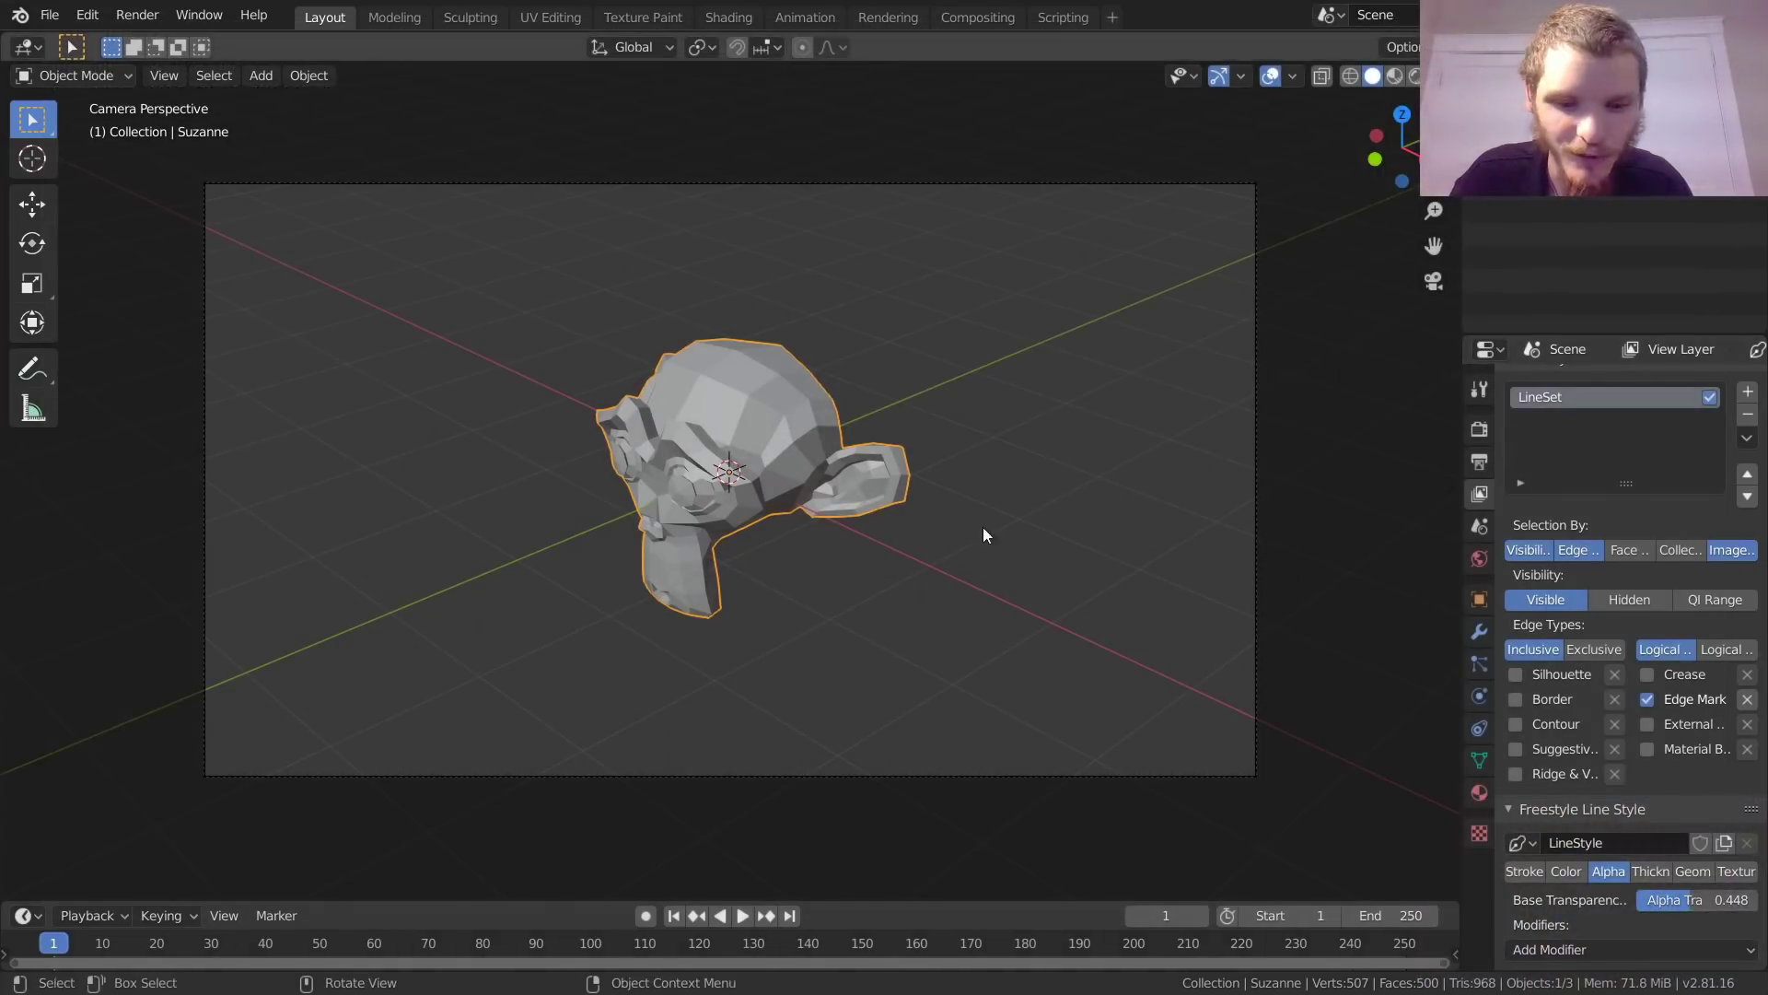
pyautogui.press('F12')
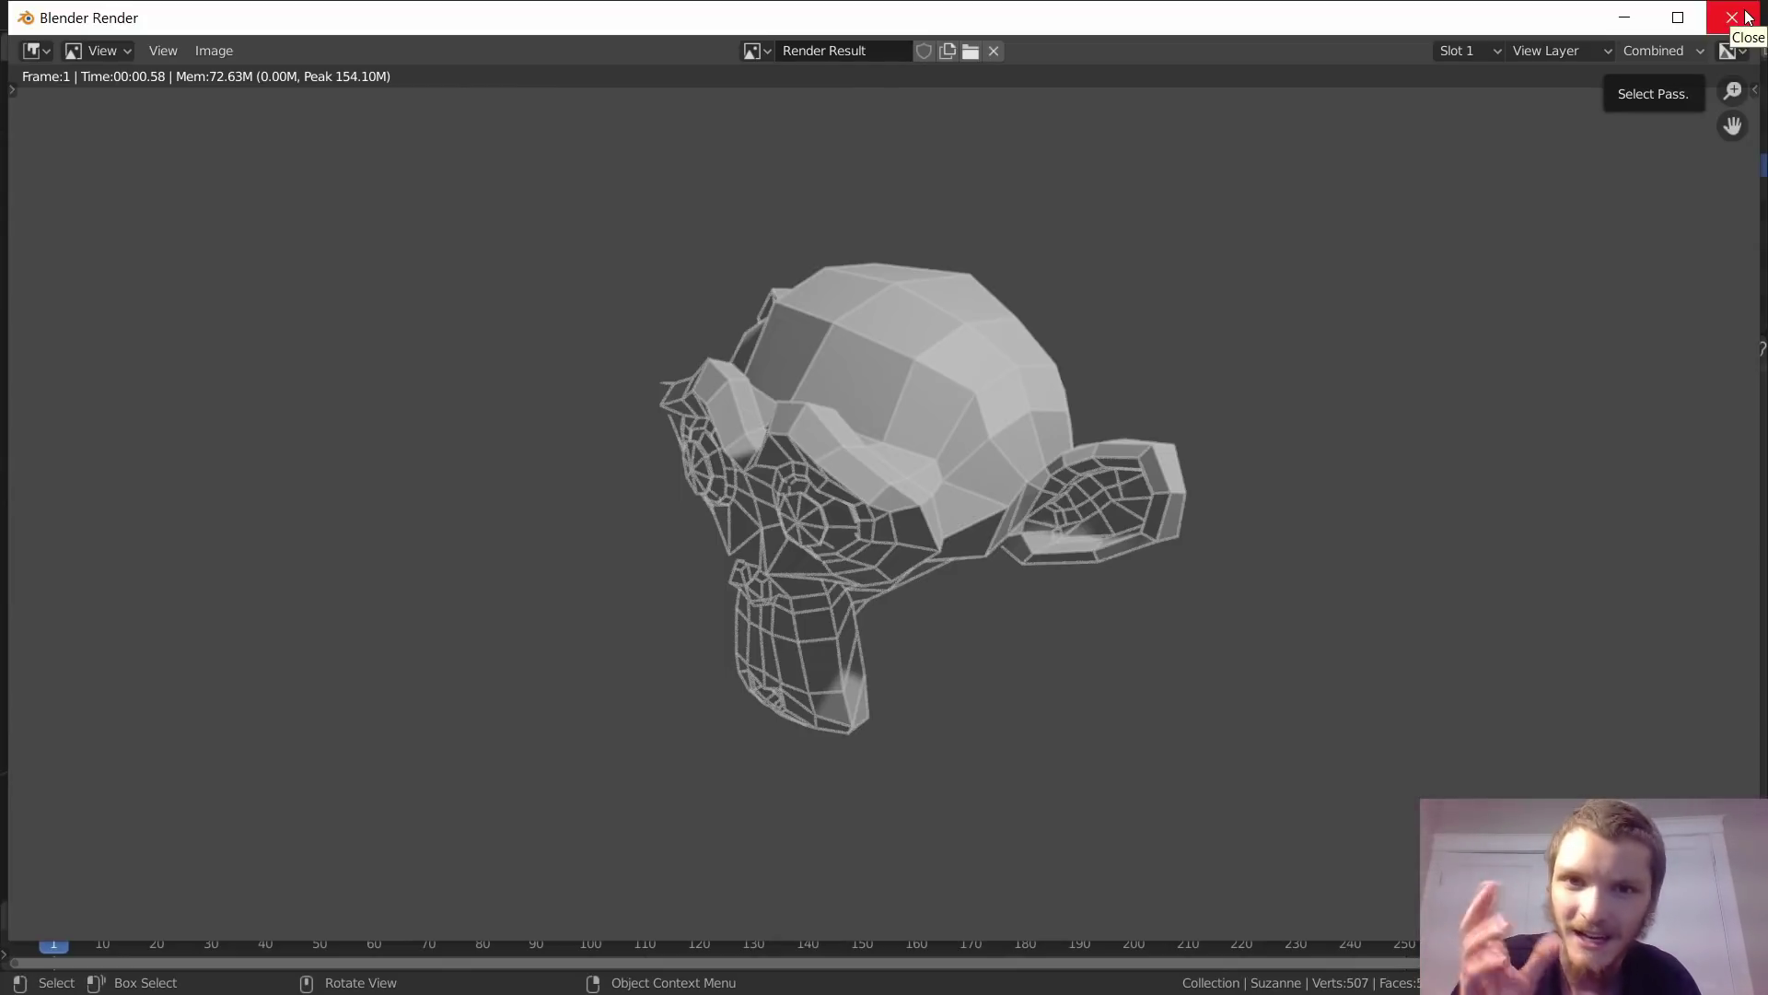
pyautogui.click(1731, 17)
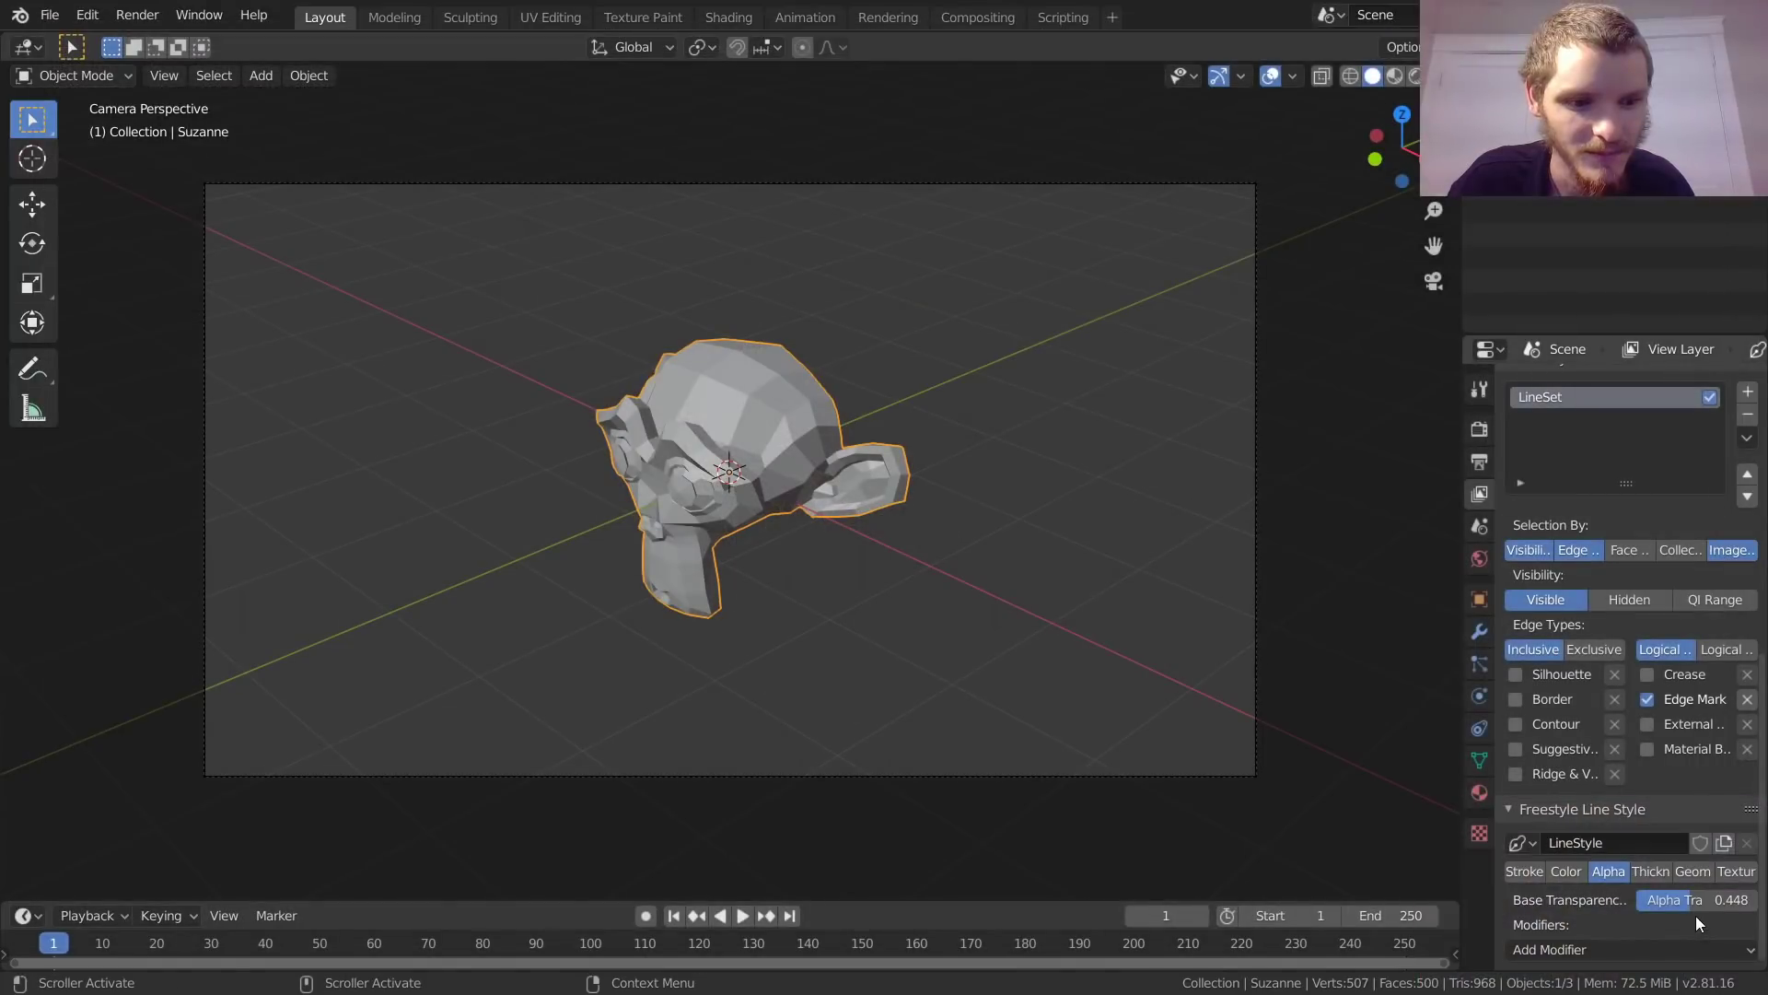
# Step: Try a base line thickness of 10 and preview it in a render
pyautogui.click(1653, 871)
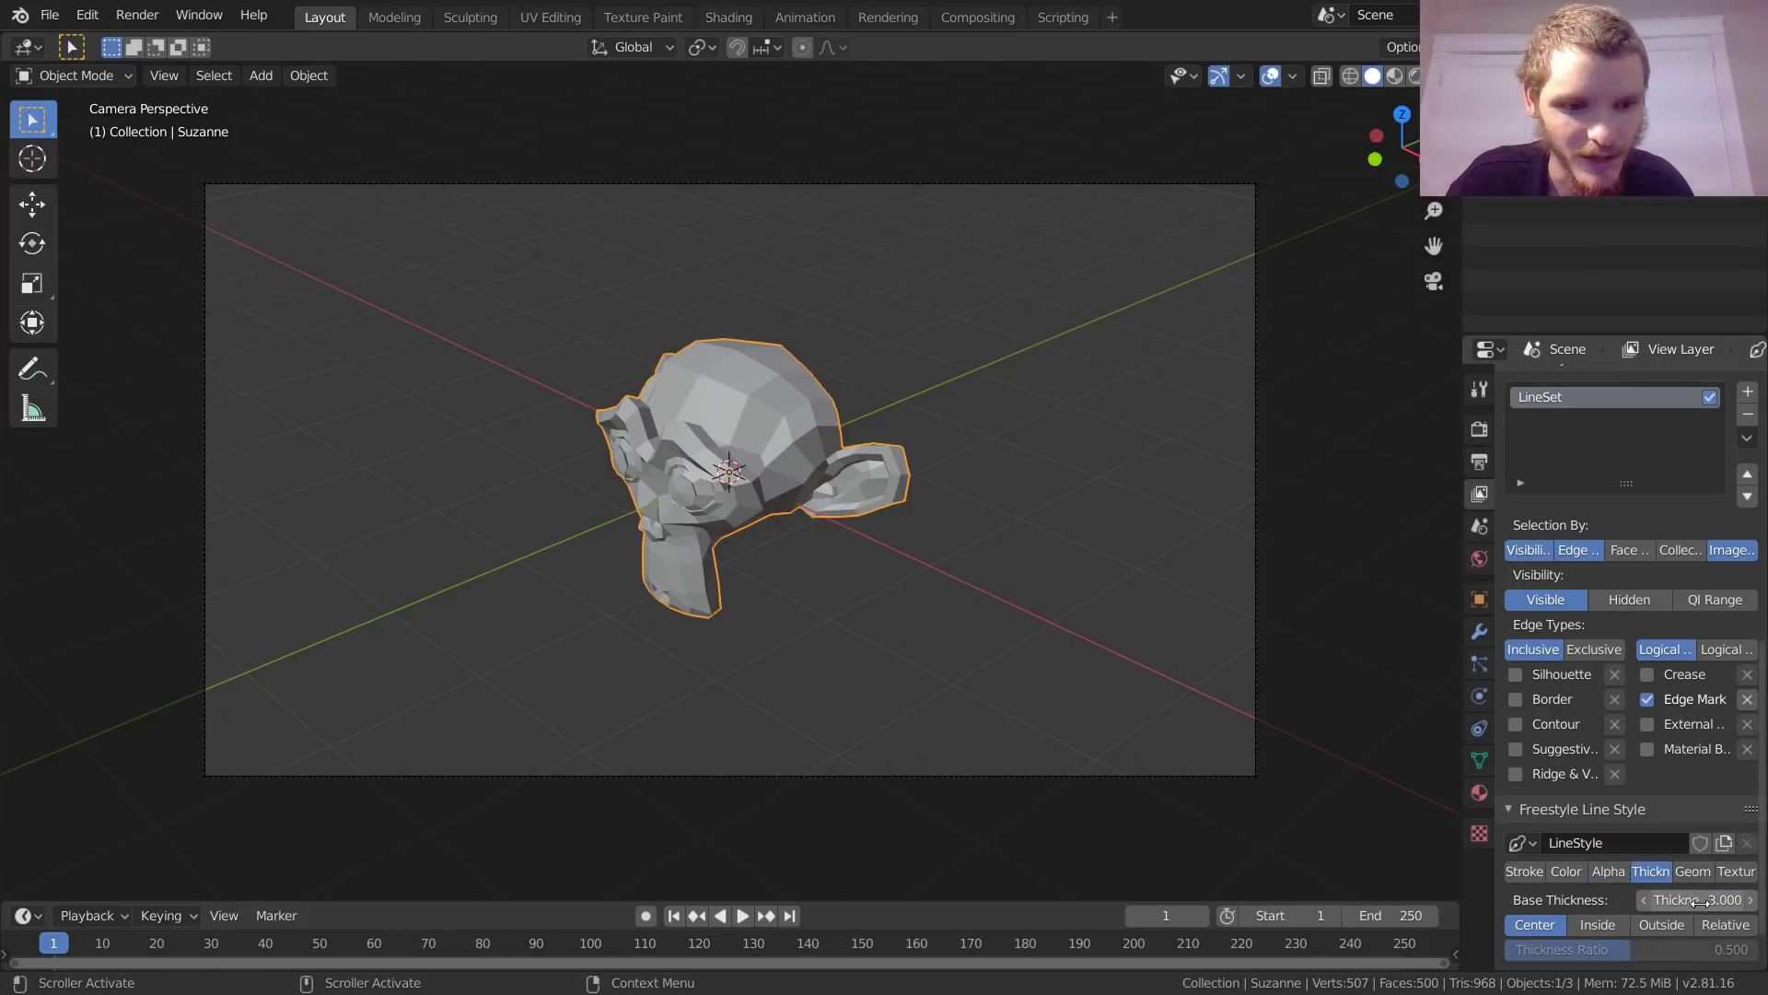
pyautogui.scroll(-2, 1599, 887)
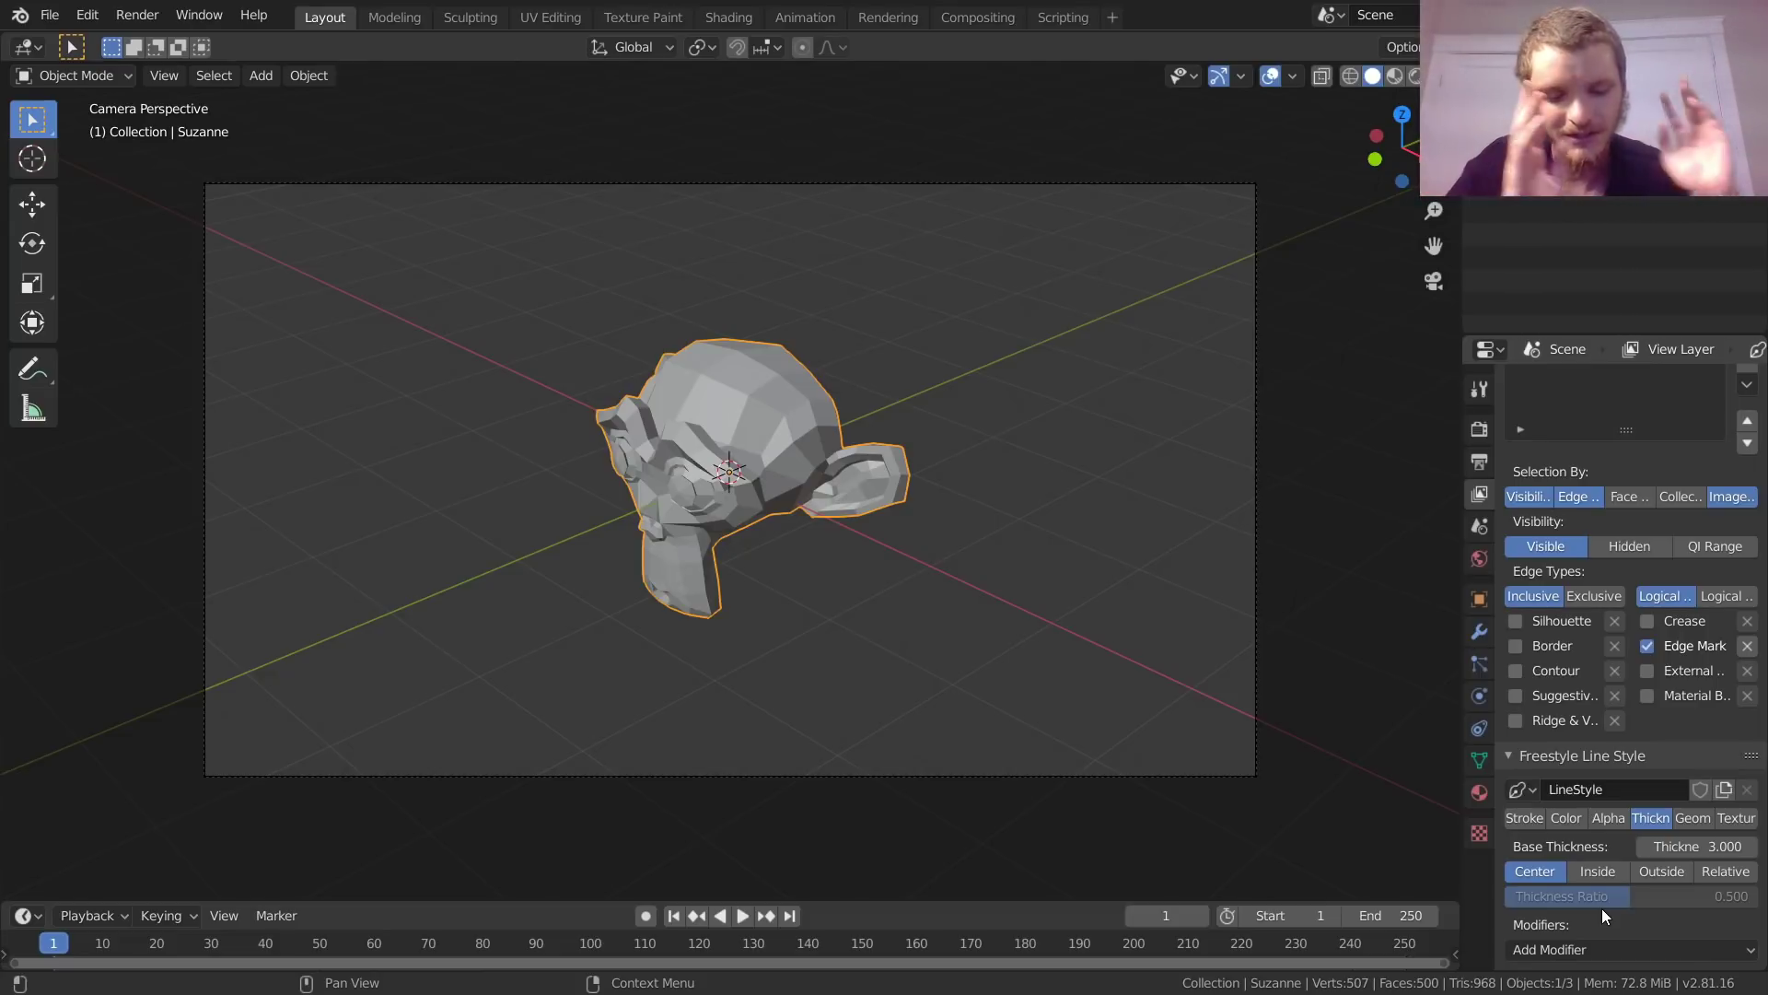
pyautogui.click(1697, 853)
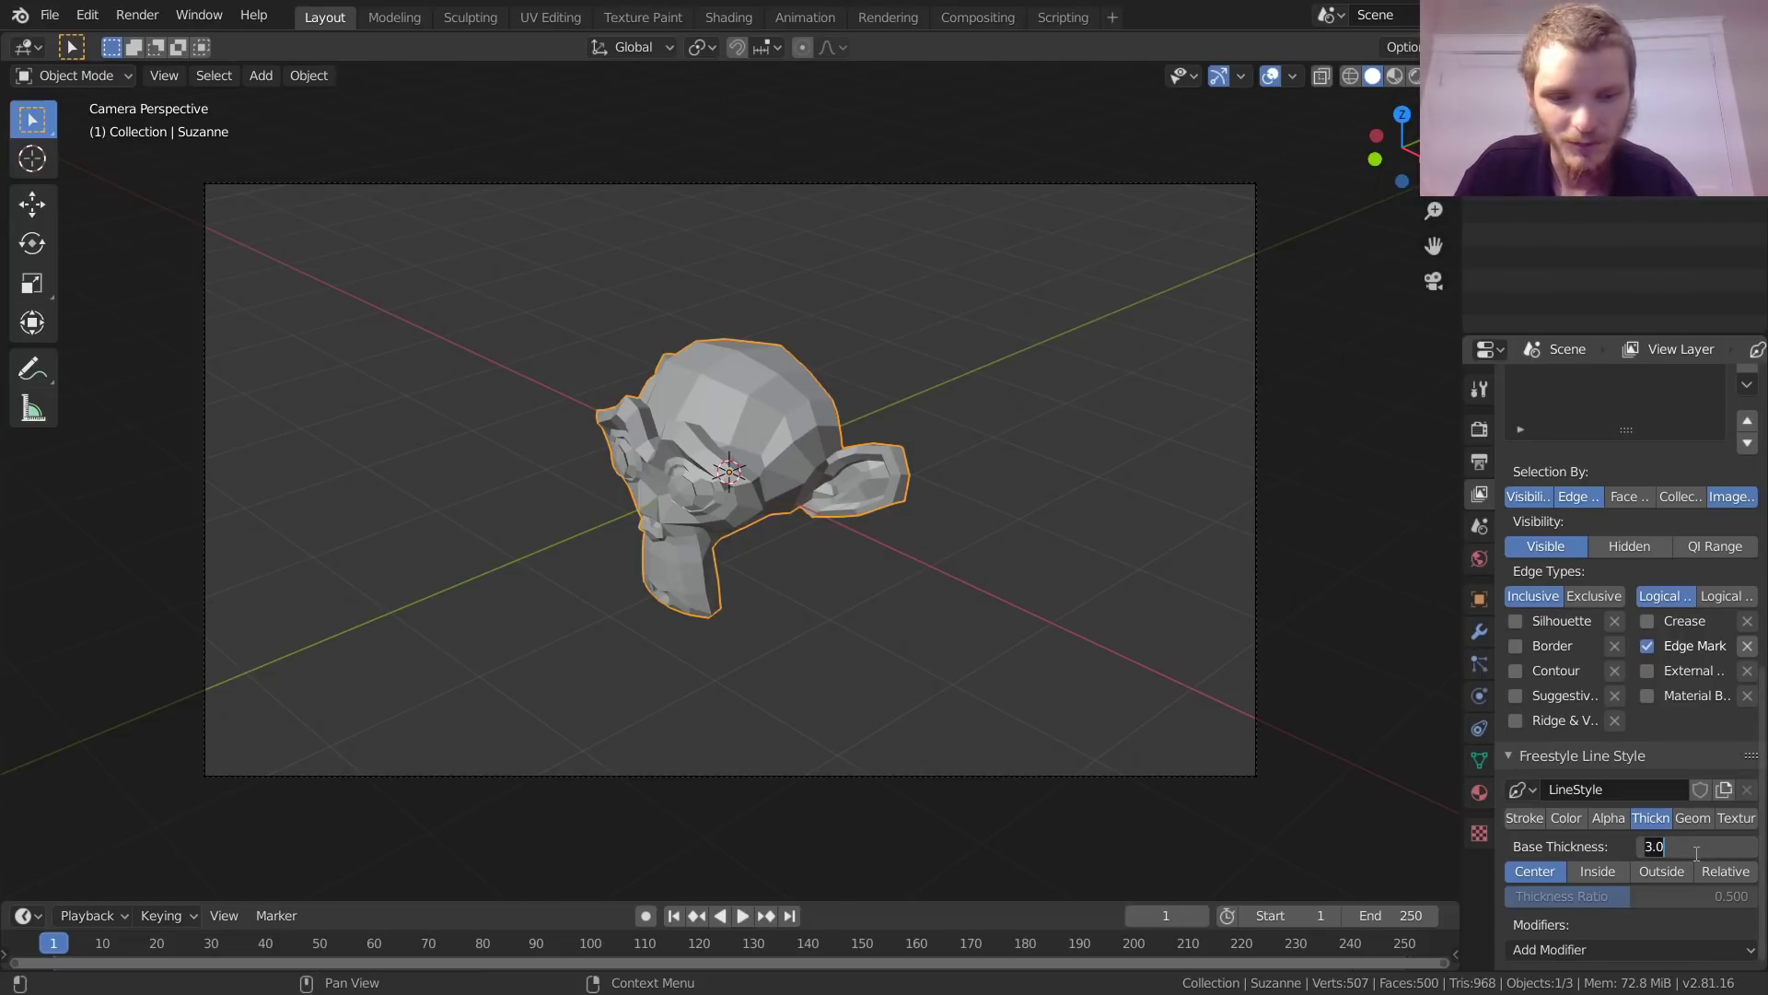
pyautogui.write('10')
pyautogui.press('Return')
pyautogui.press('F12')
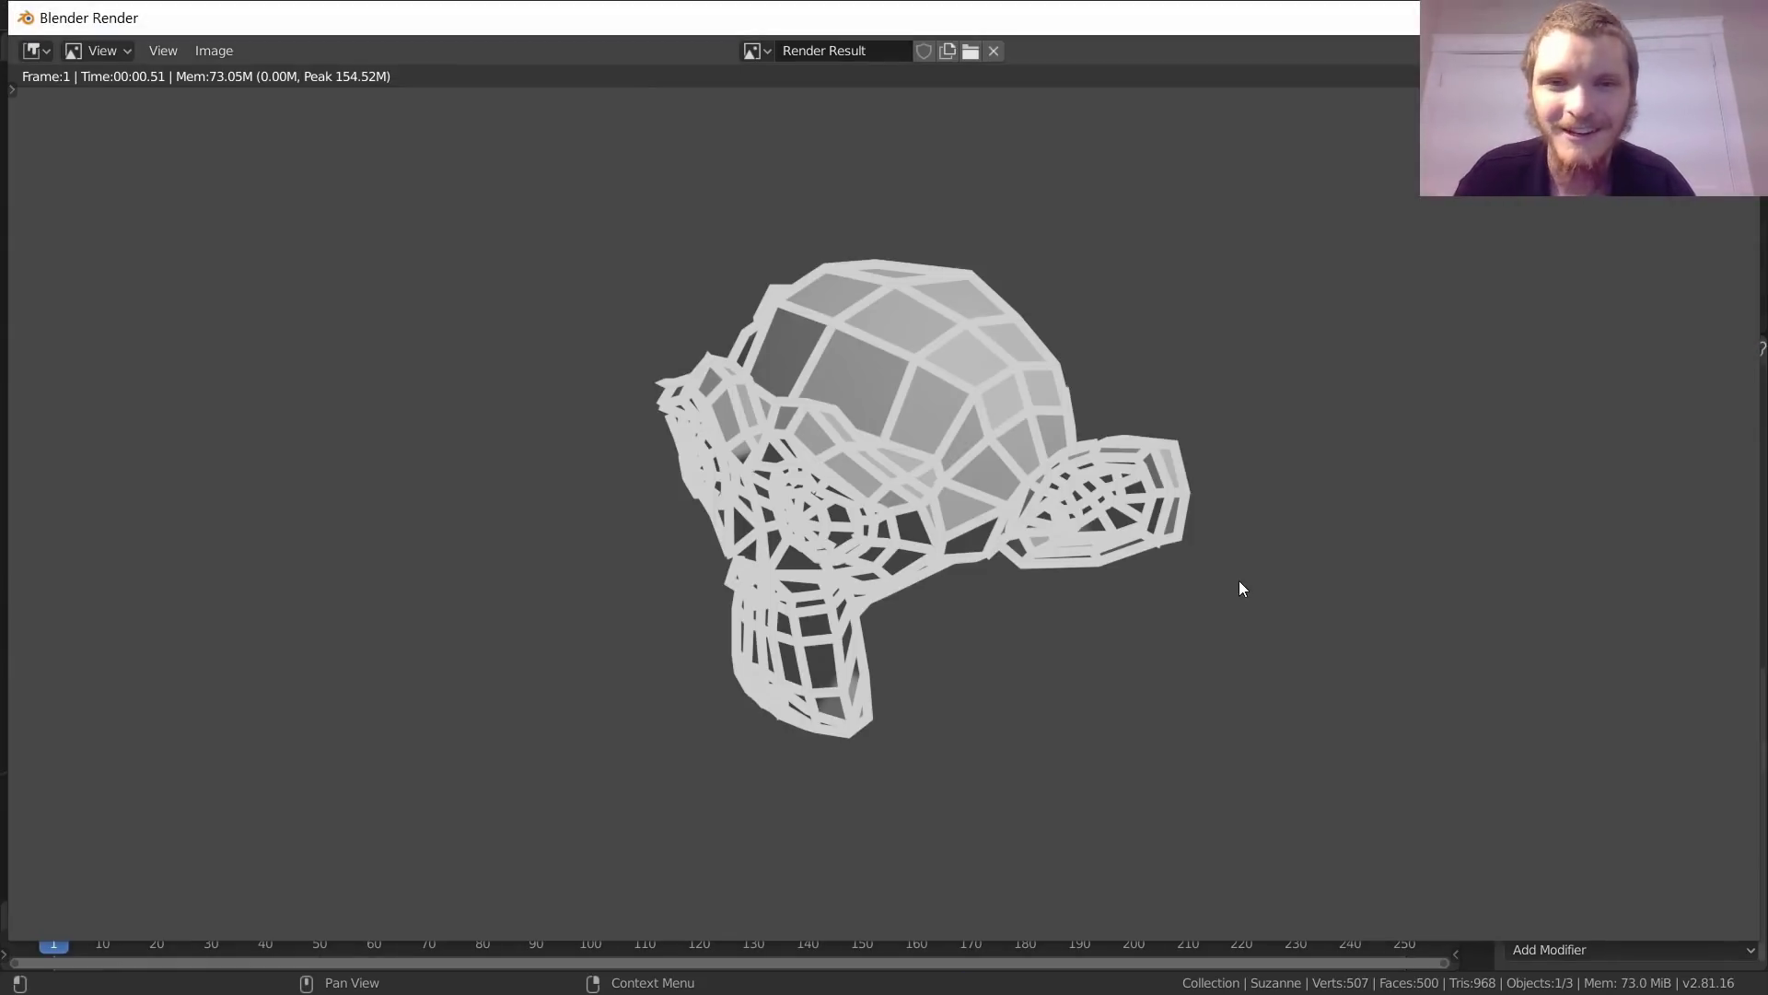
pyautogui.press('Escape')
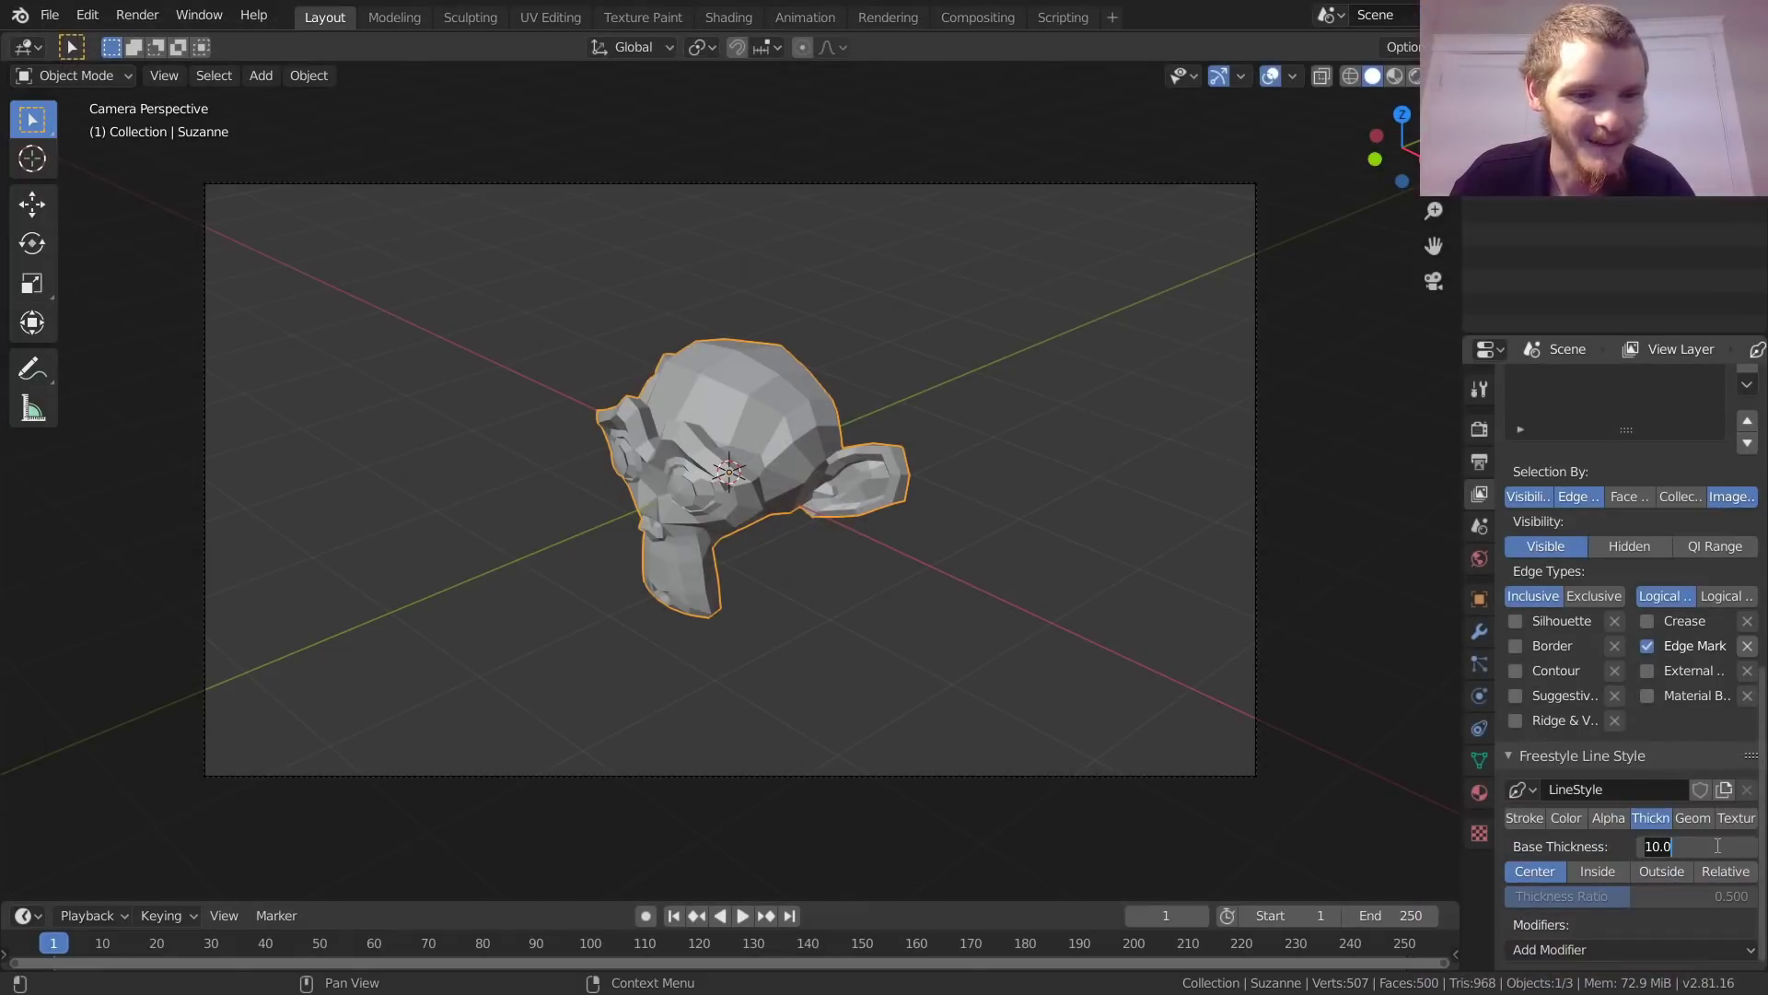
# Step: Set the base line thickness back to 3
pyautogui.click(1717, 847)
pyautogui.write('3')
pyautogui.press('Return')
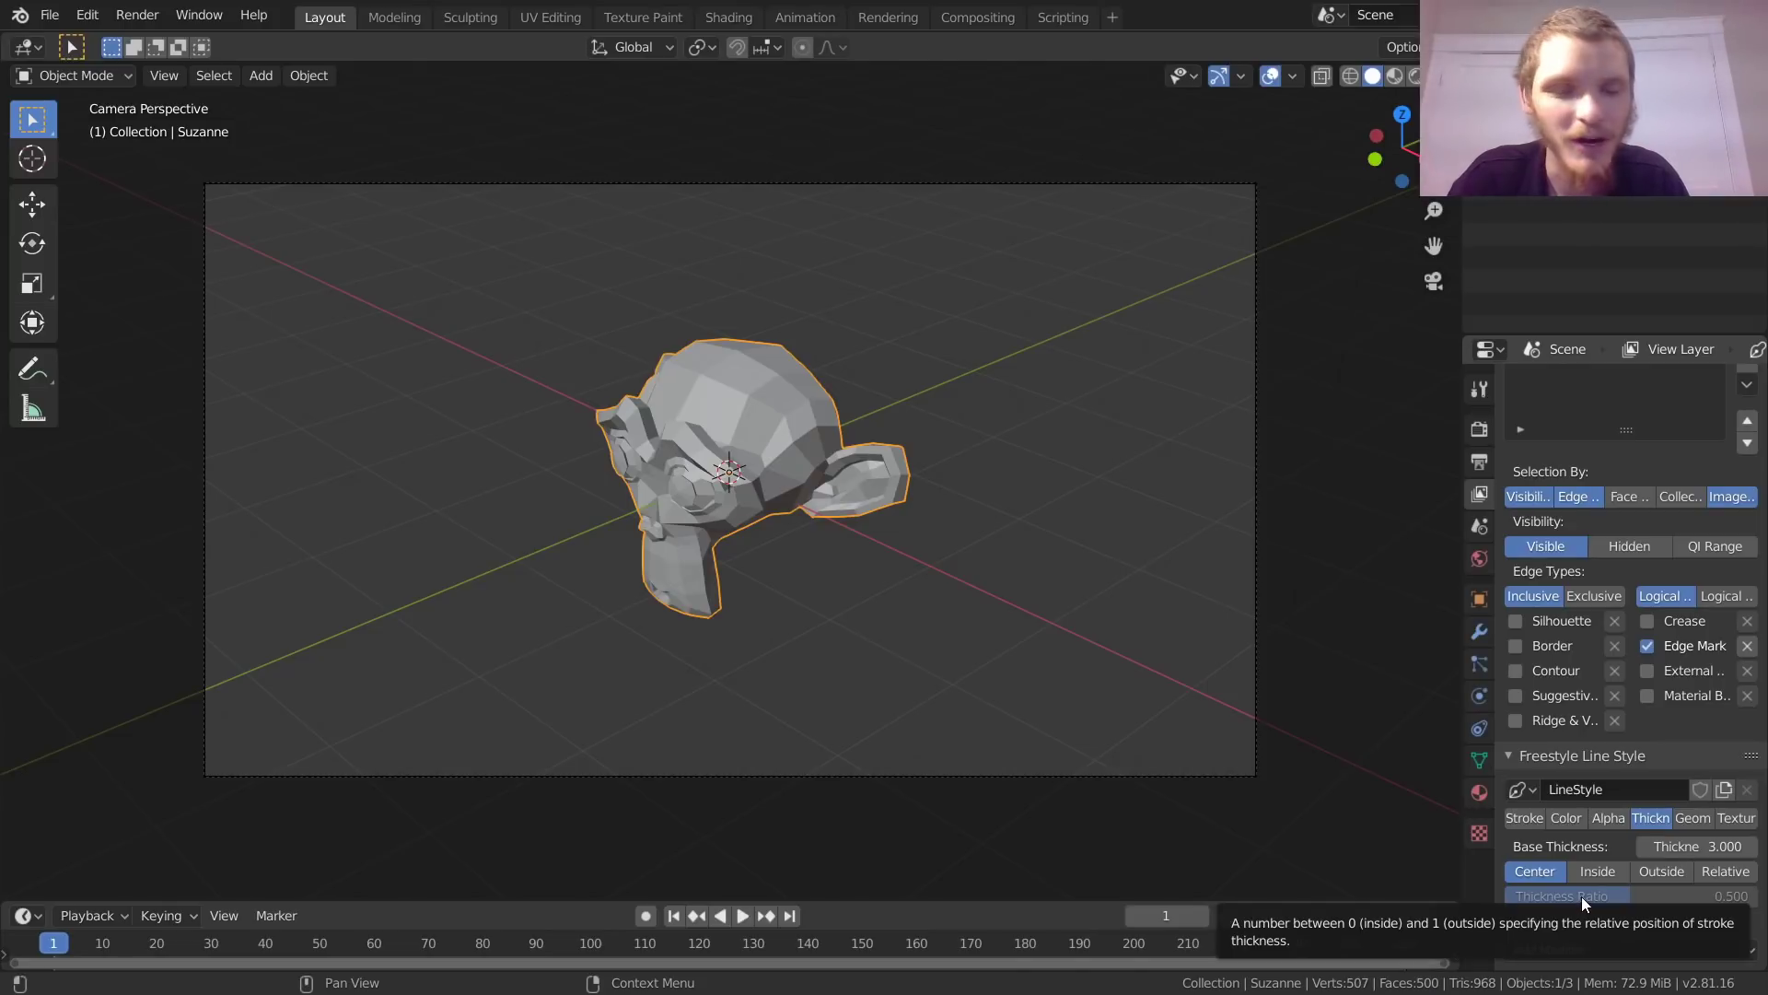
pyautogui.click(1529, 817)
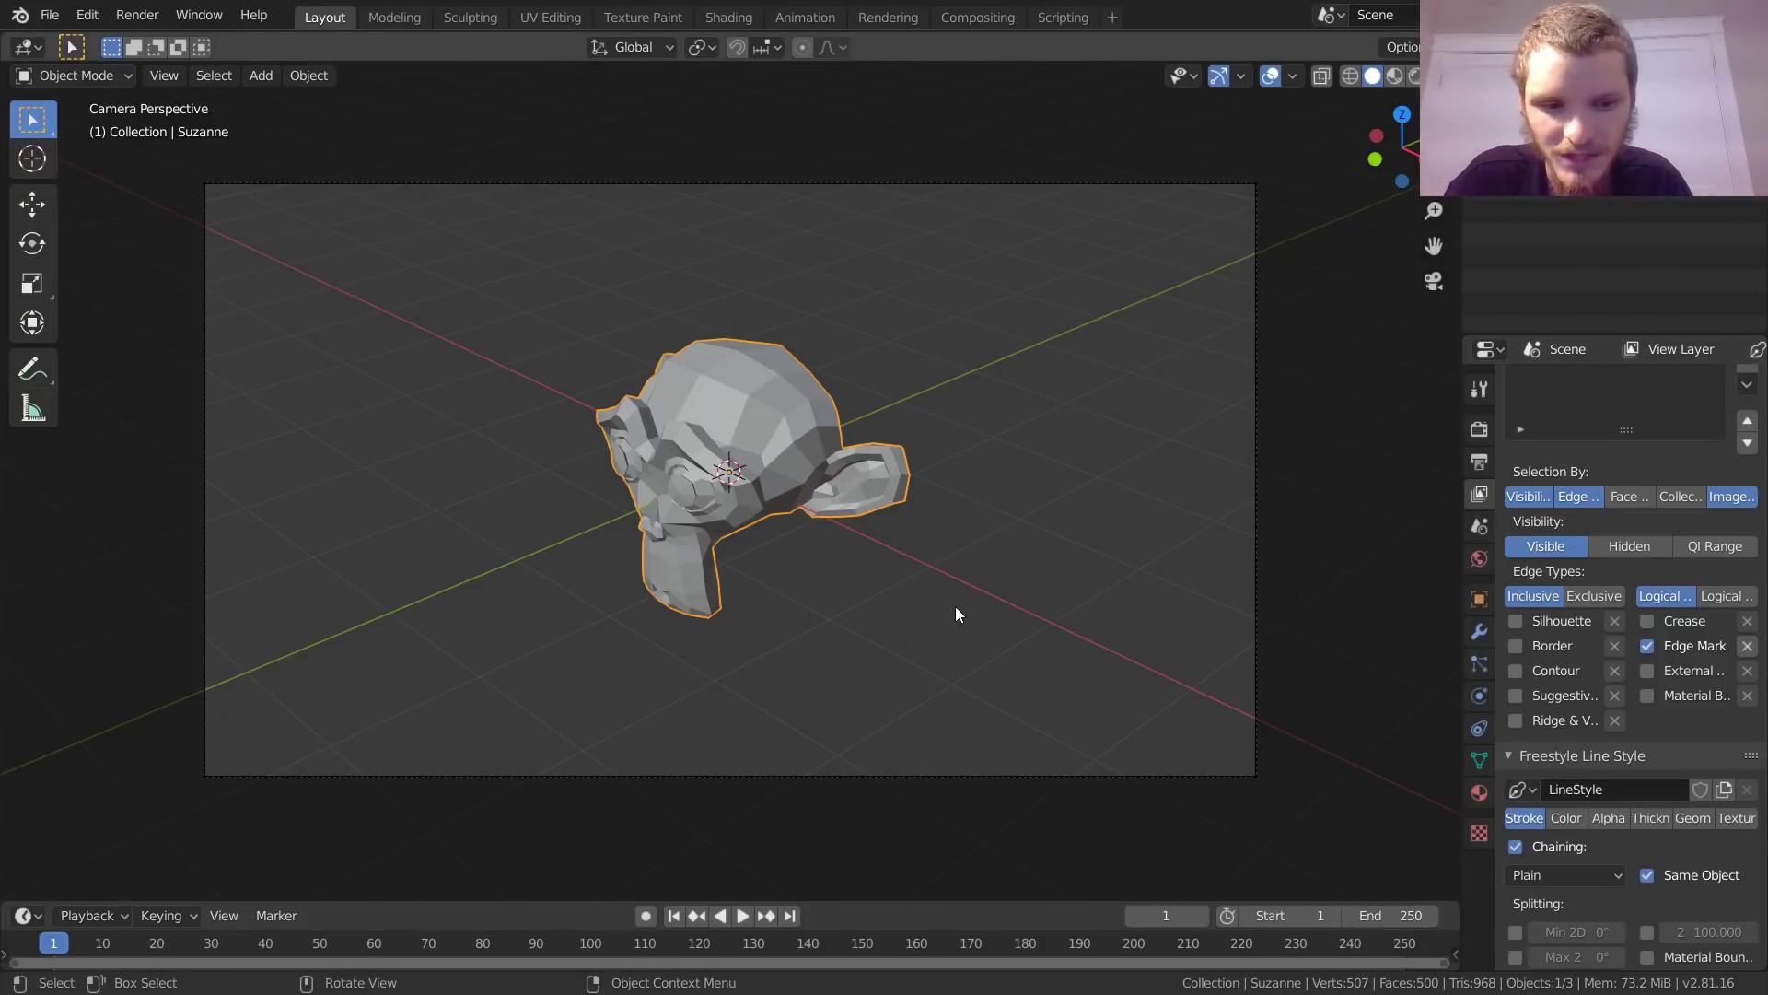
pyautogui.press('F12')
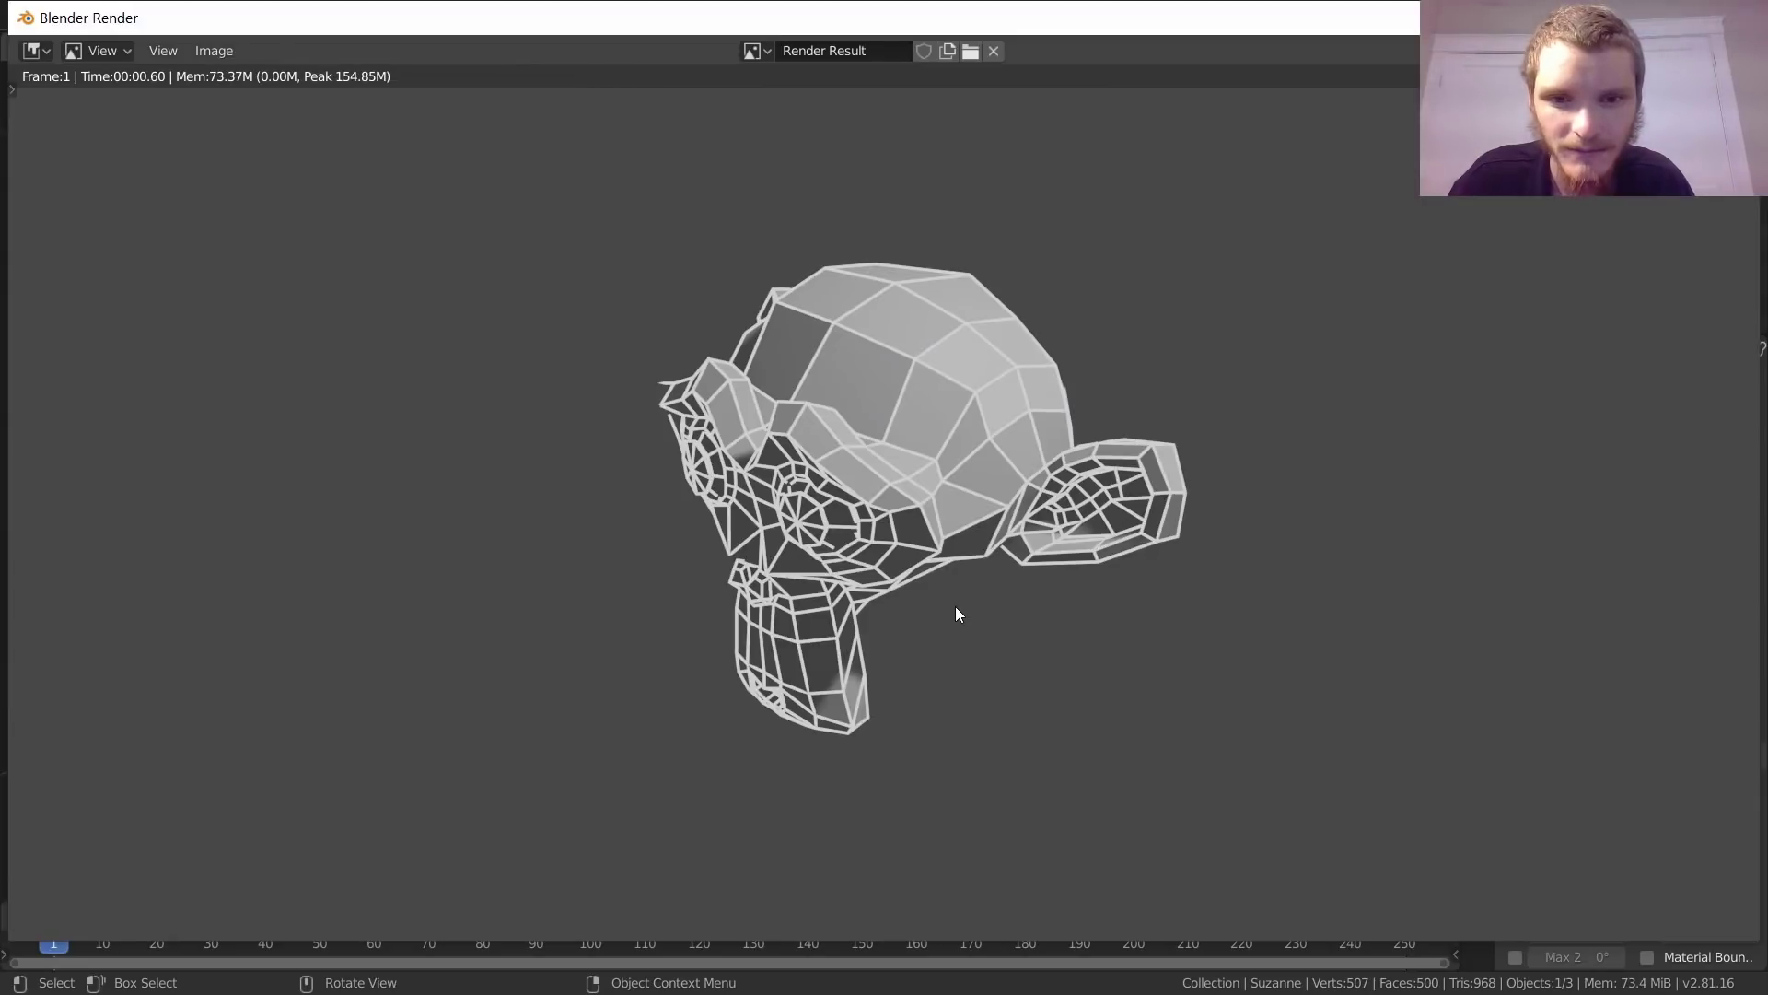
pyautogui.click(1735, 19)
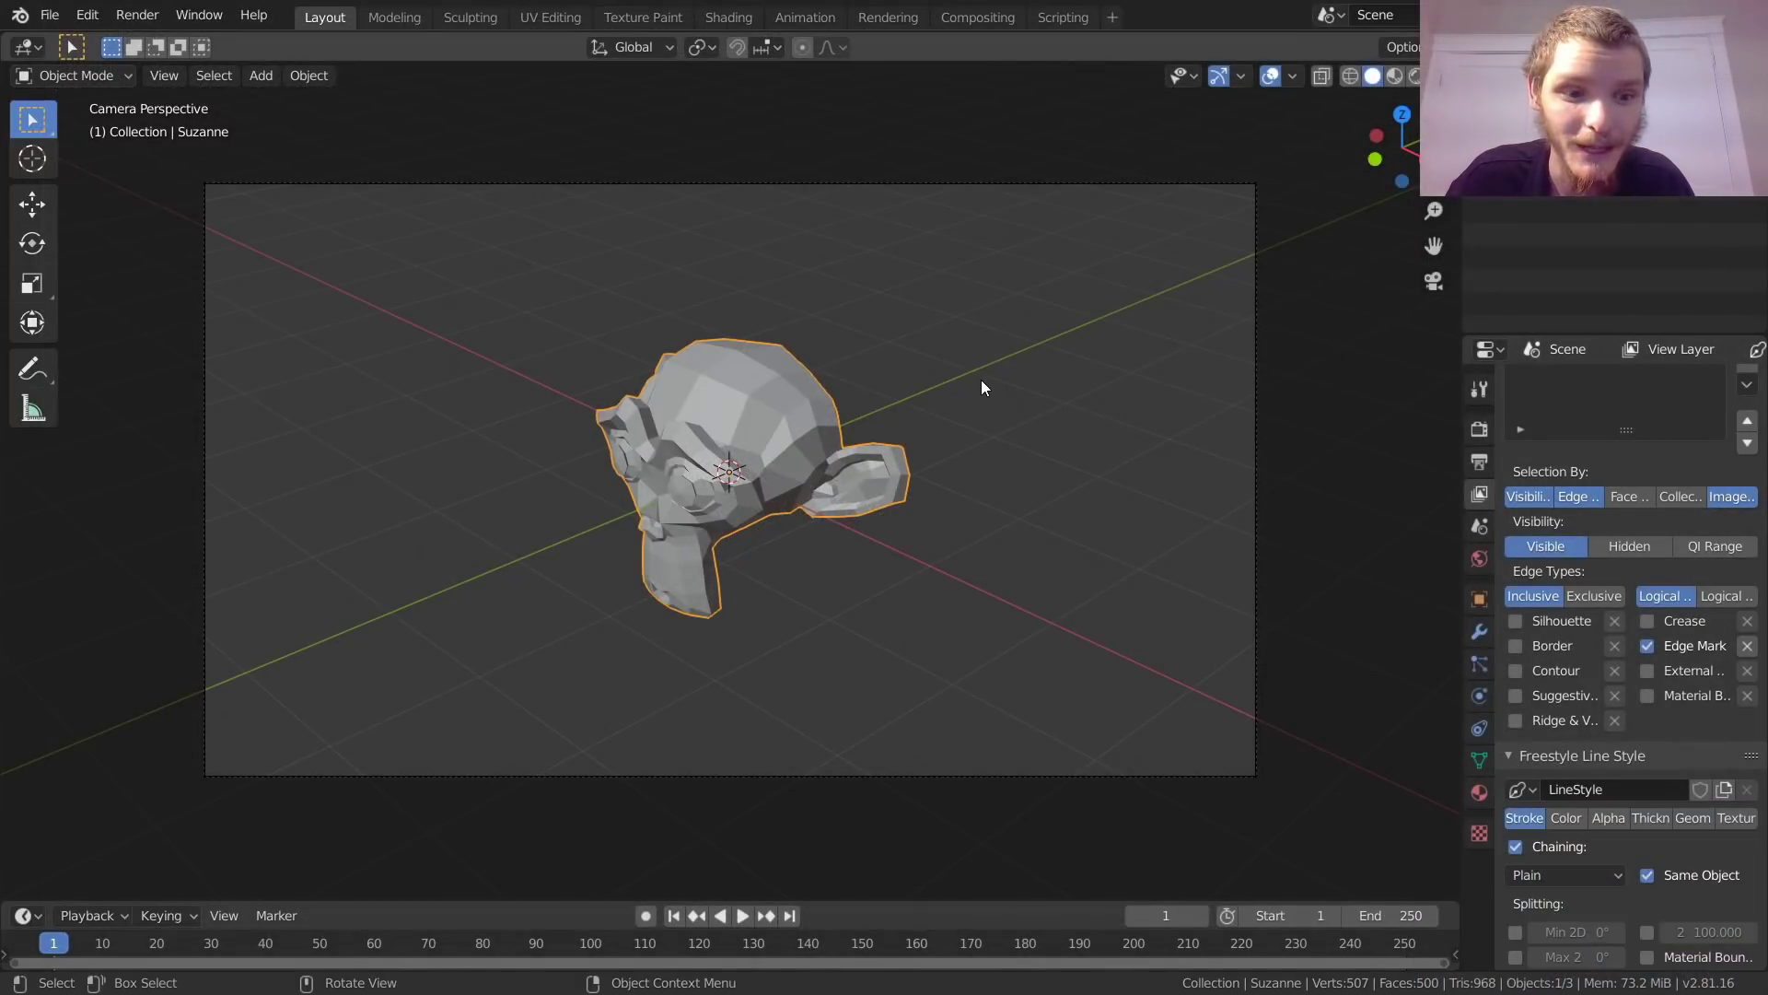
pyautogui.scroll(-7, 1565, 782)
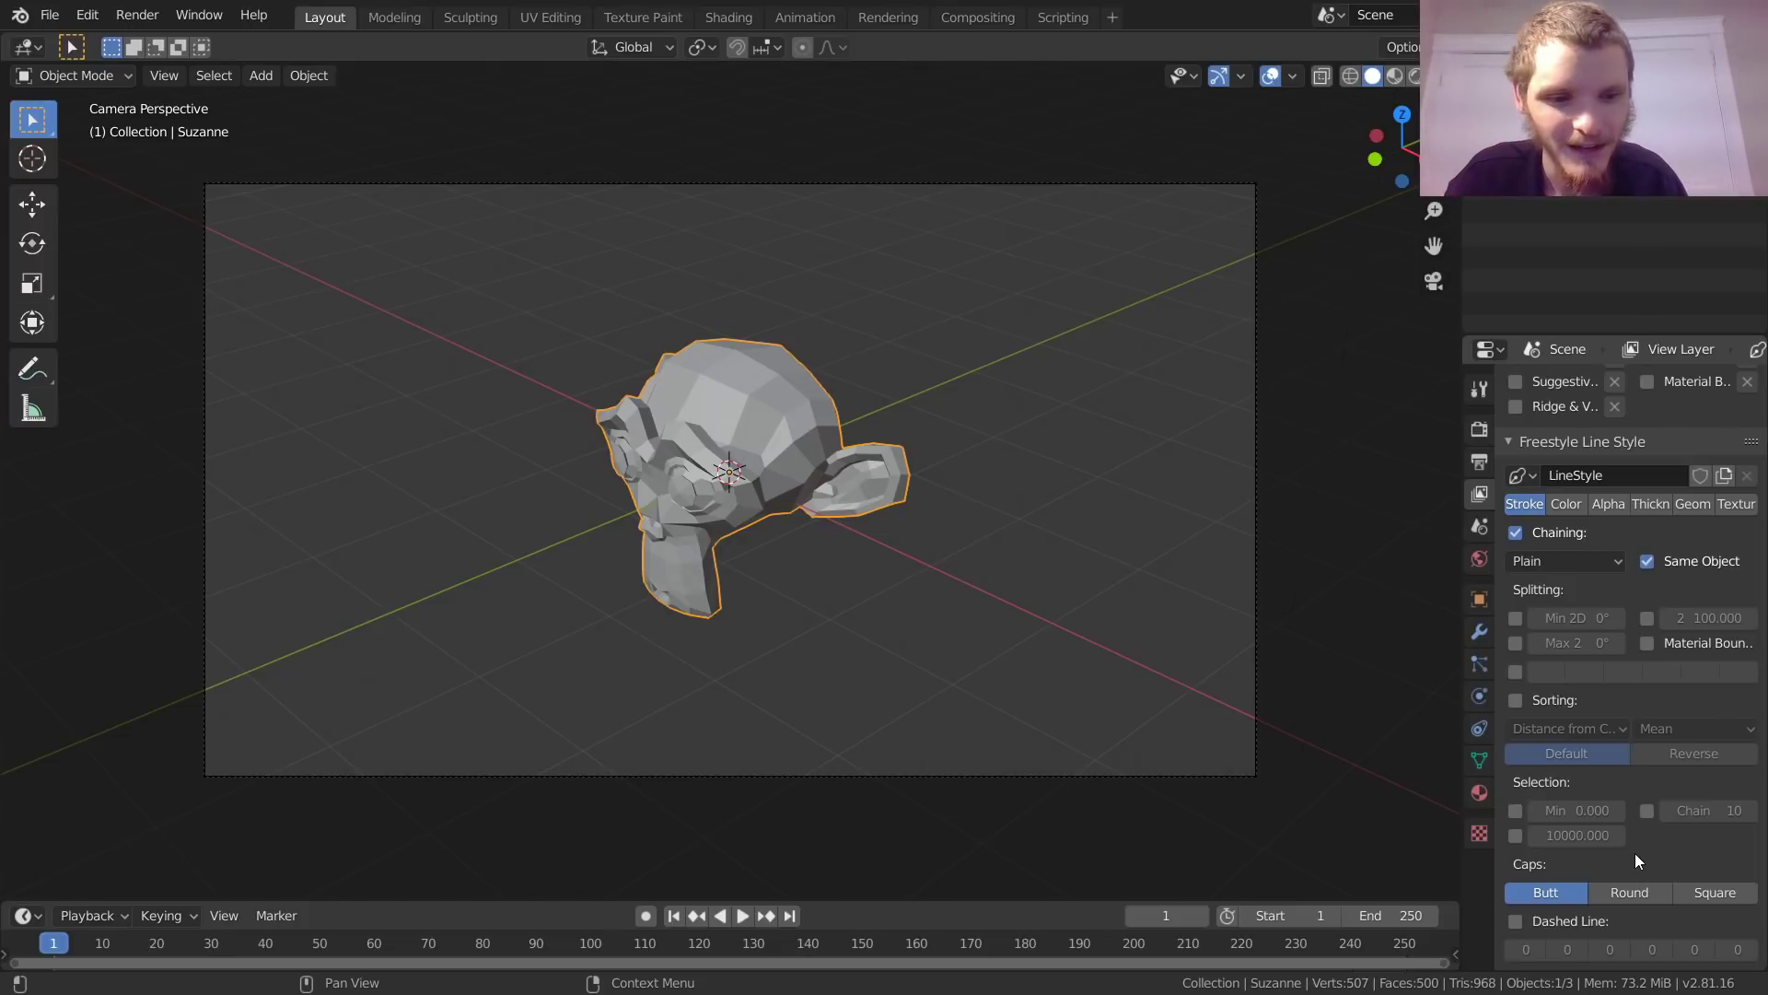
# Step: Enable Dashed Line with dash 5 and gap 1, then zoom into renders to inspect the dashes
pyautogui.click(1526, 925)
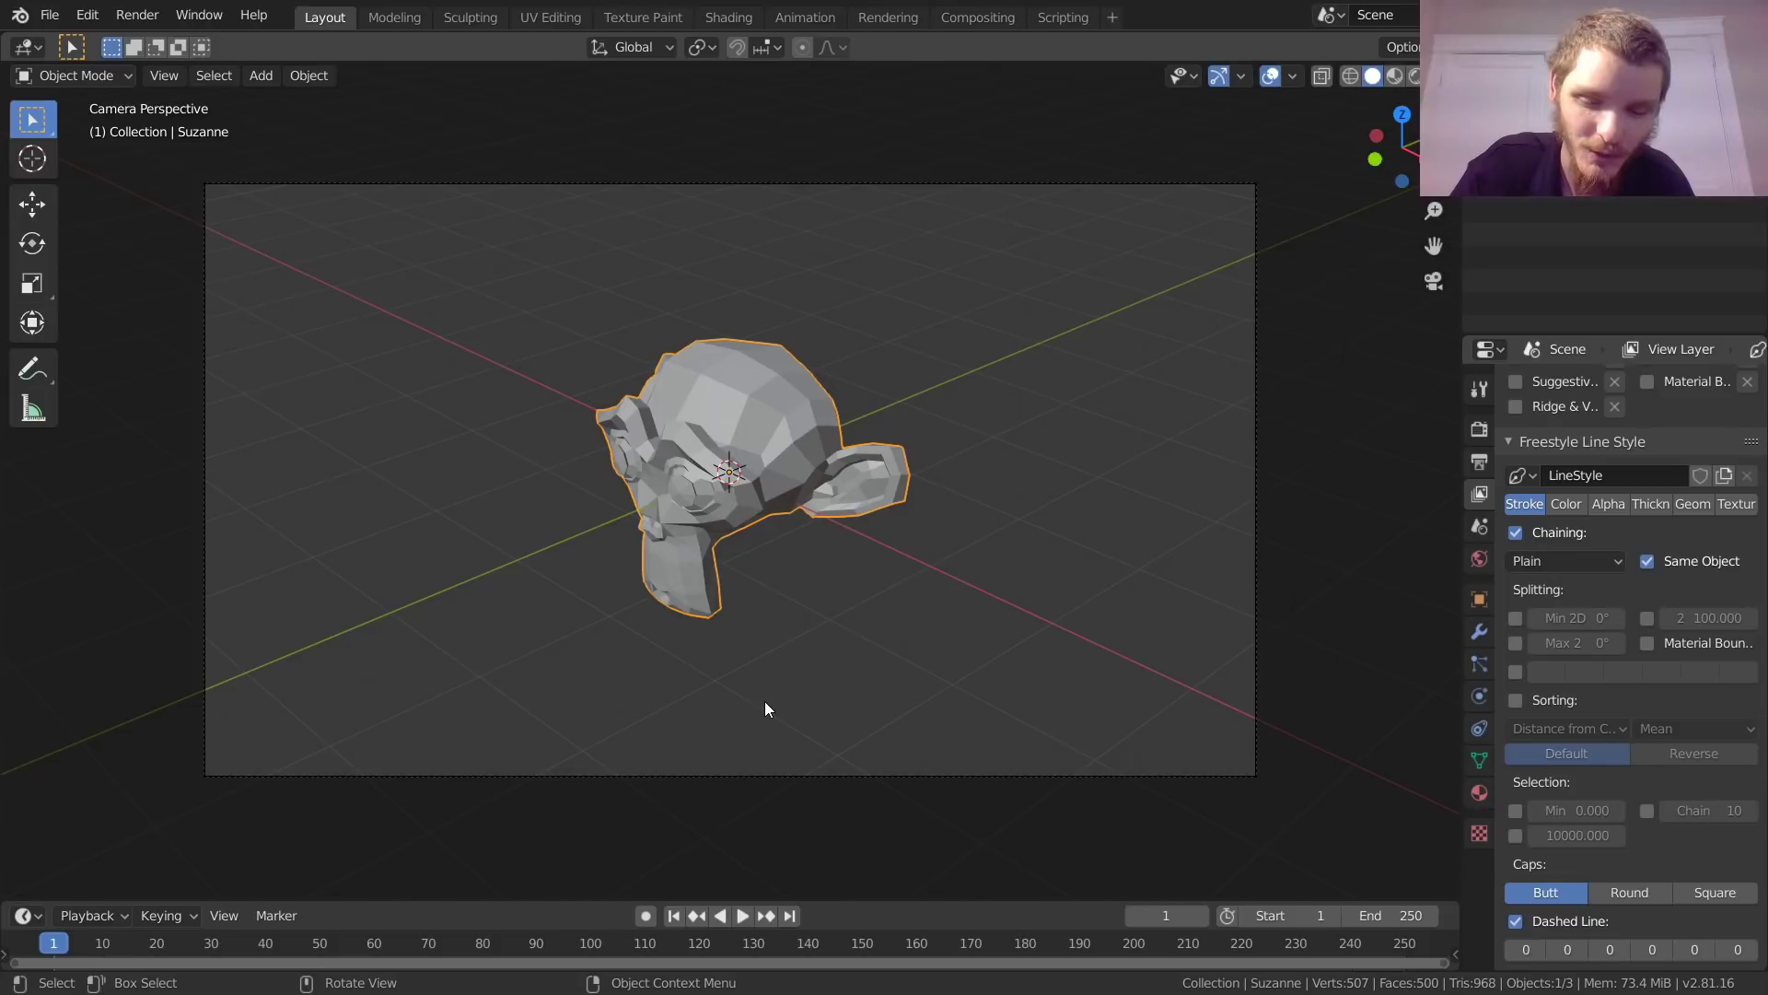
pyautogui.press('F12')
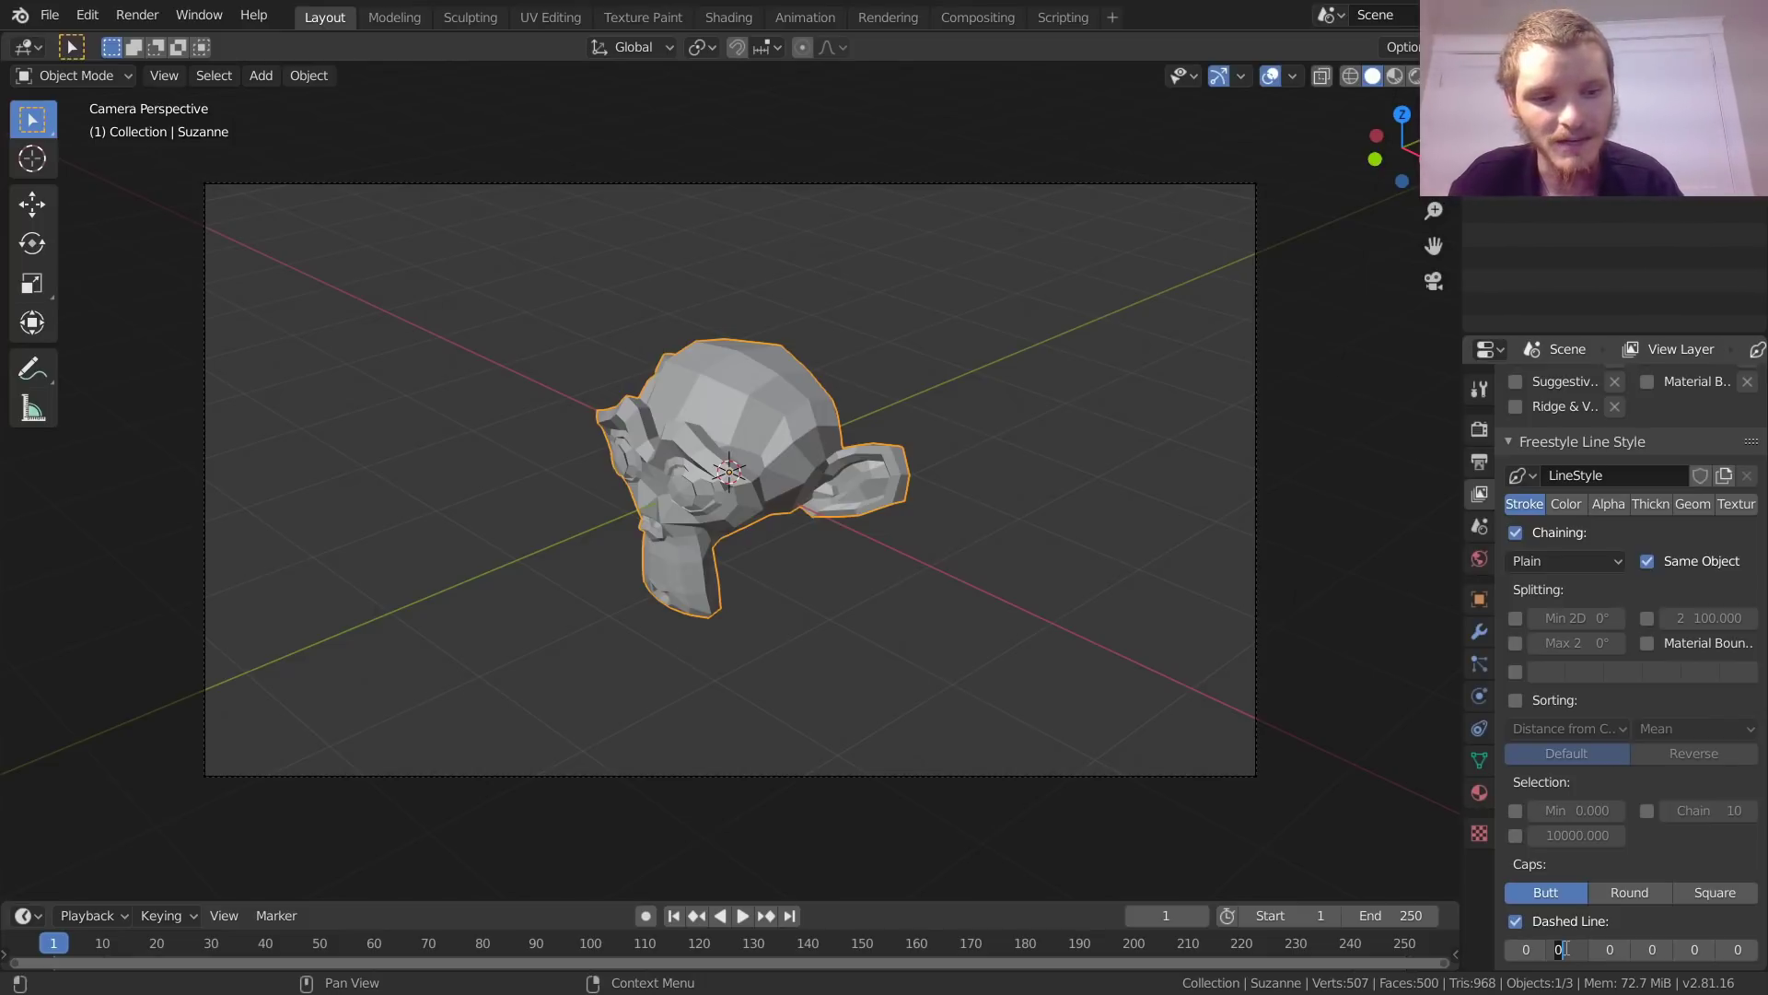
pyautogui.press('F12')
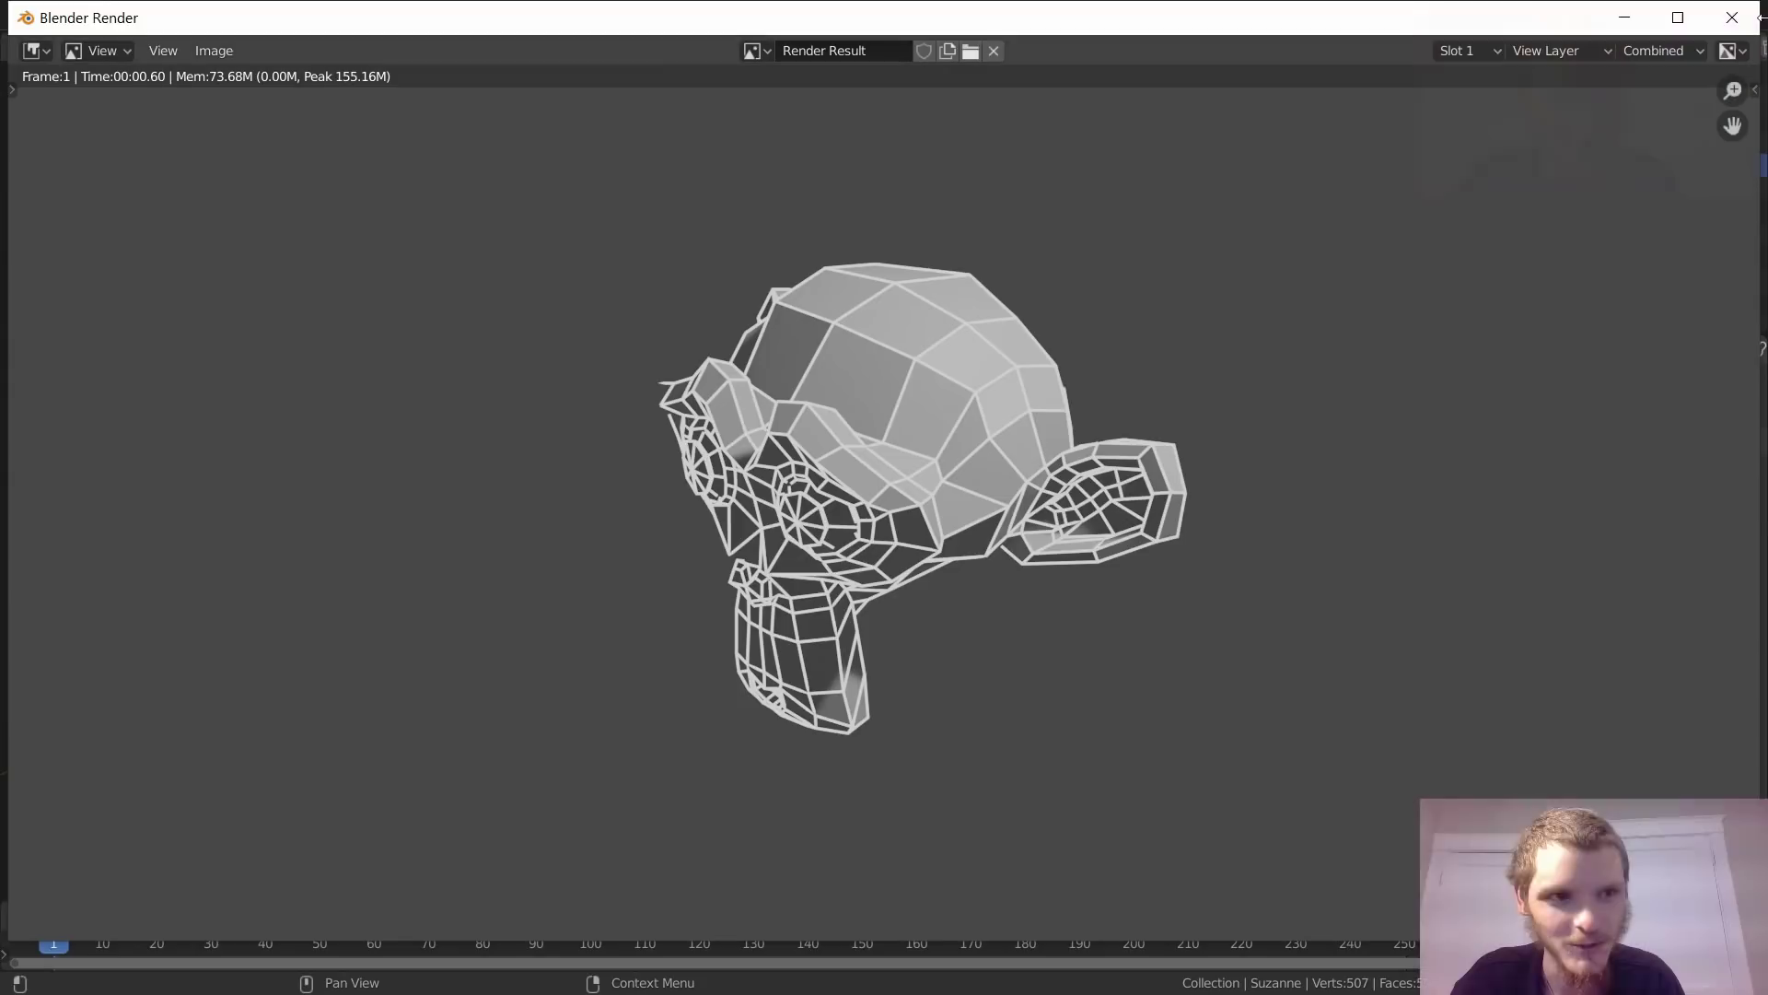
pyautogui.press('Escape')
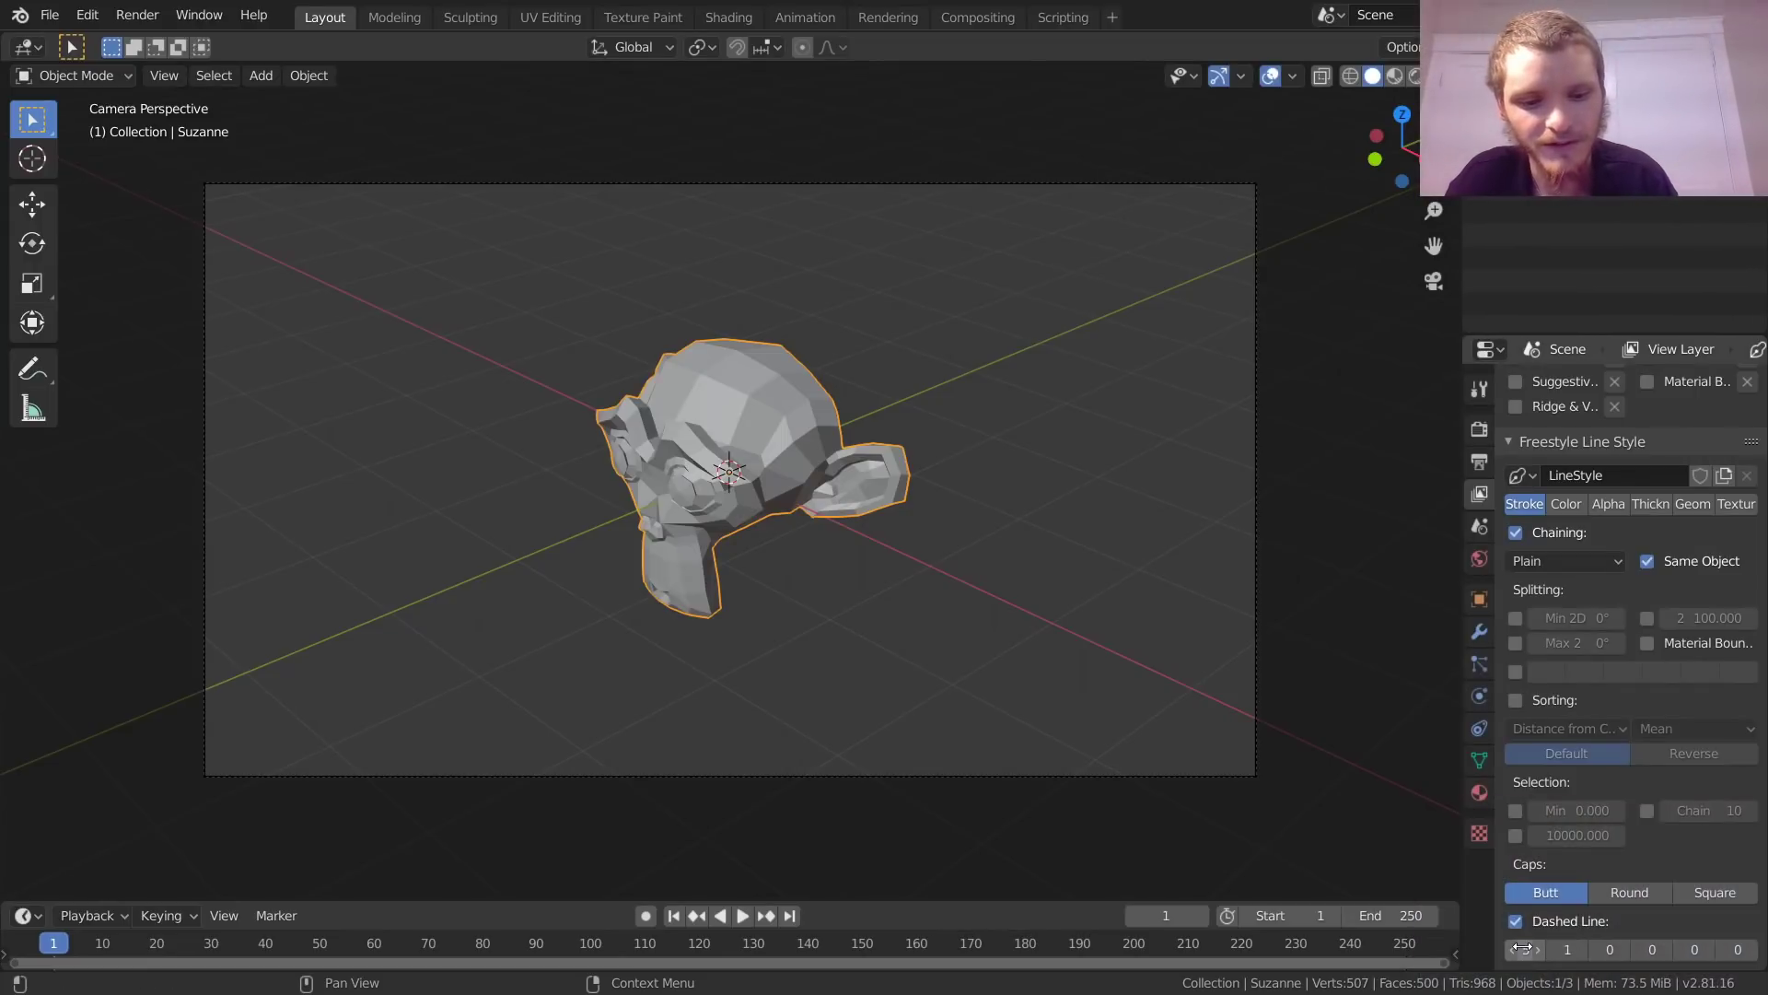
pyautogui.press('F12')
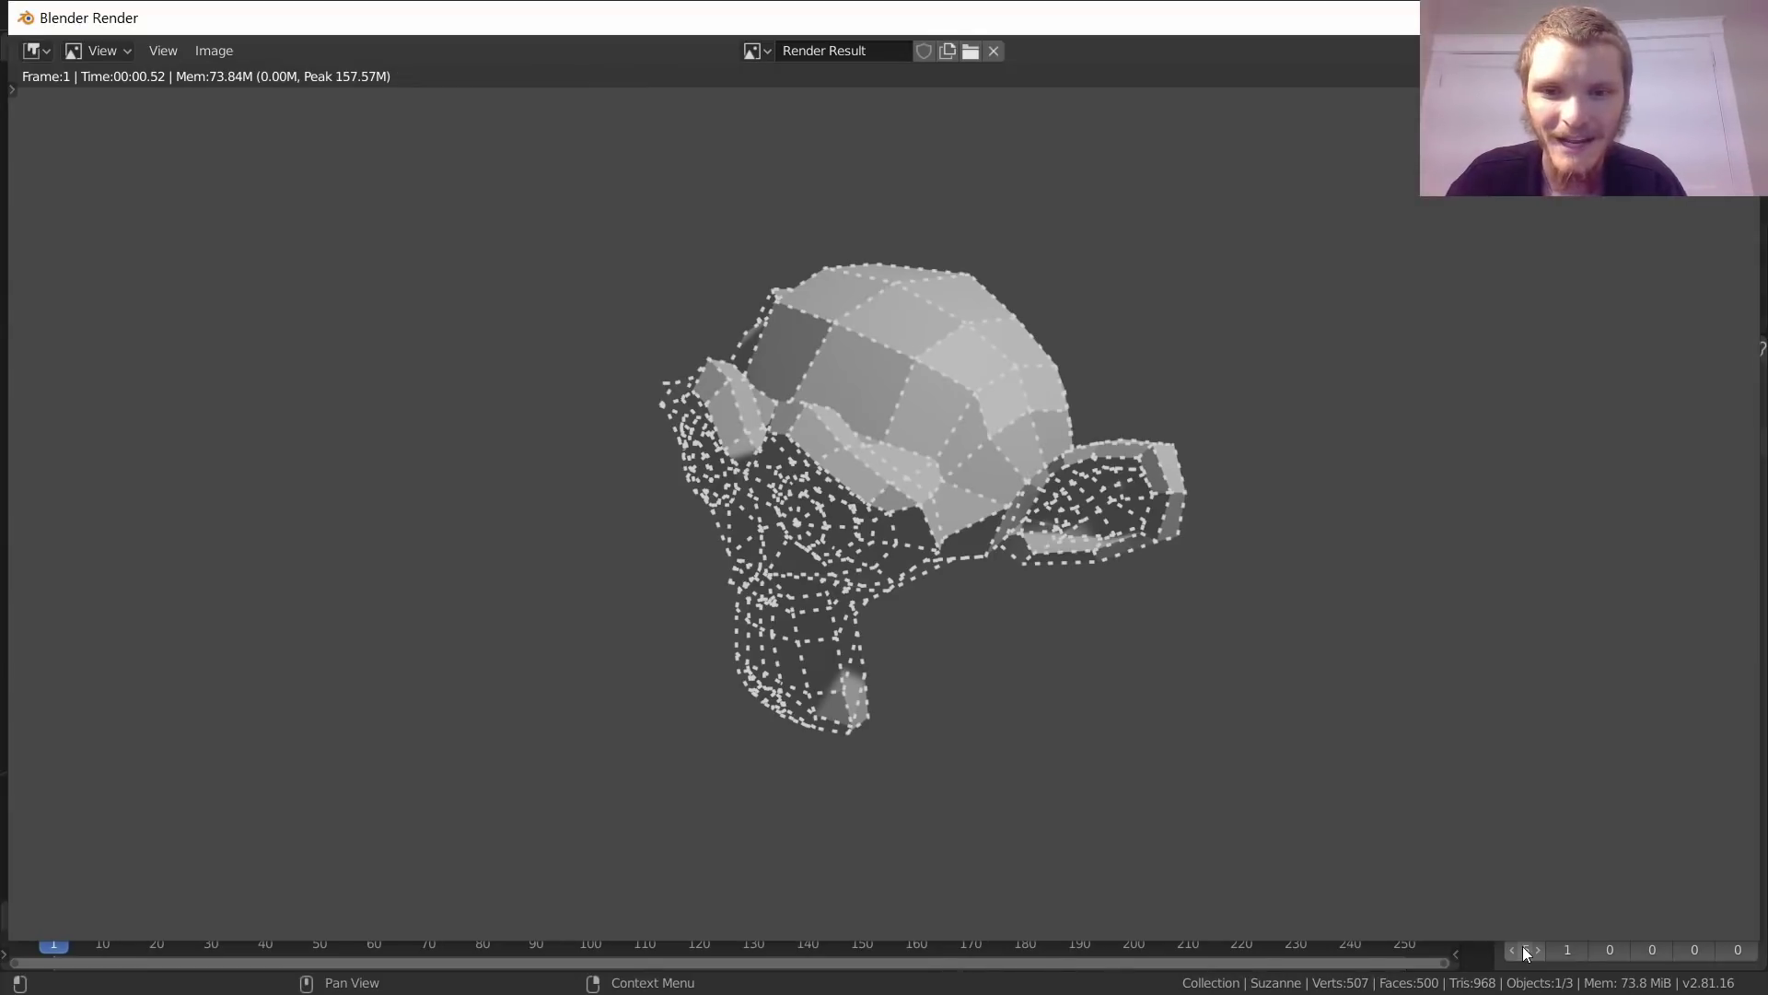
pyautogui.scroll(5, 876, 571)
pyautogui.moveTo(809, 335); pyautogui.dragTo(694, 481, button='middle')
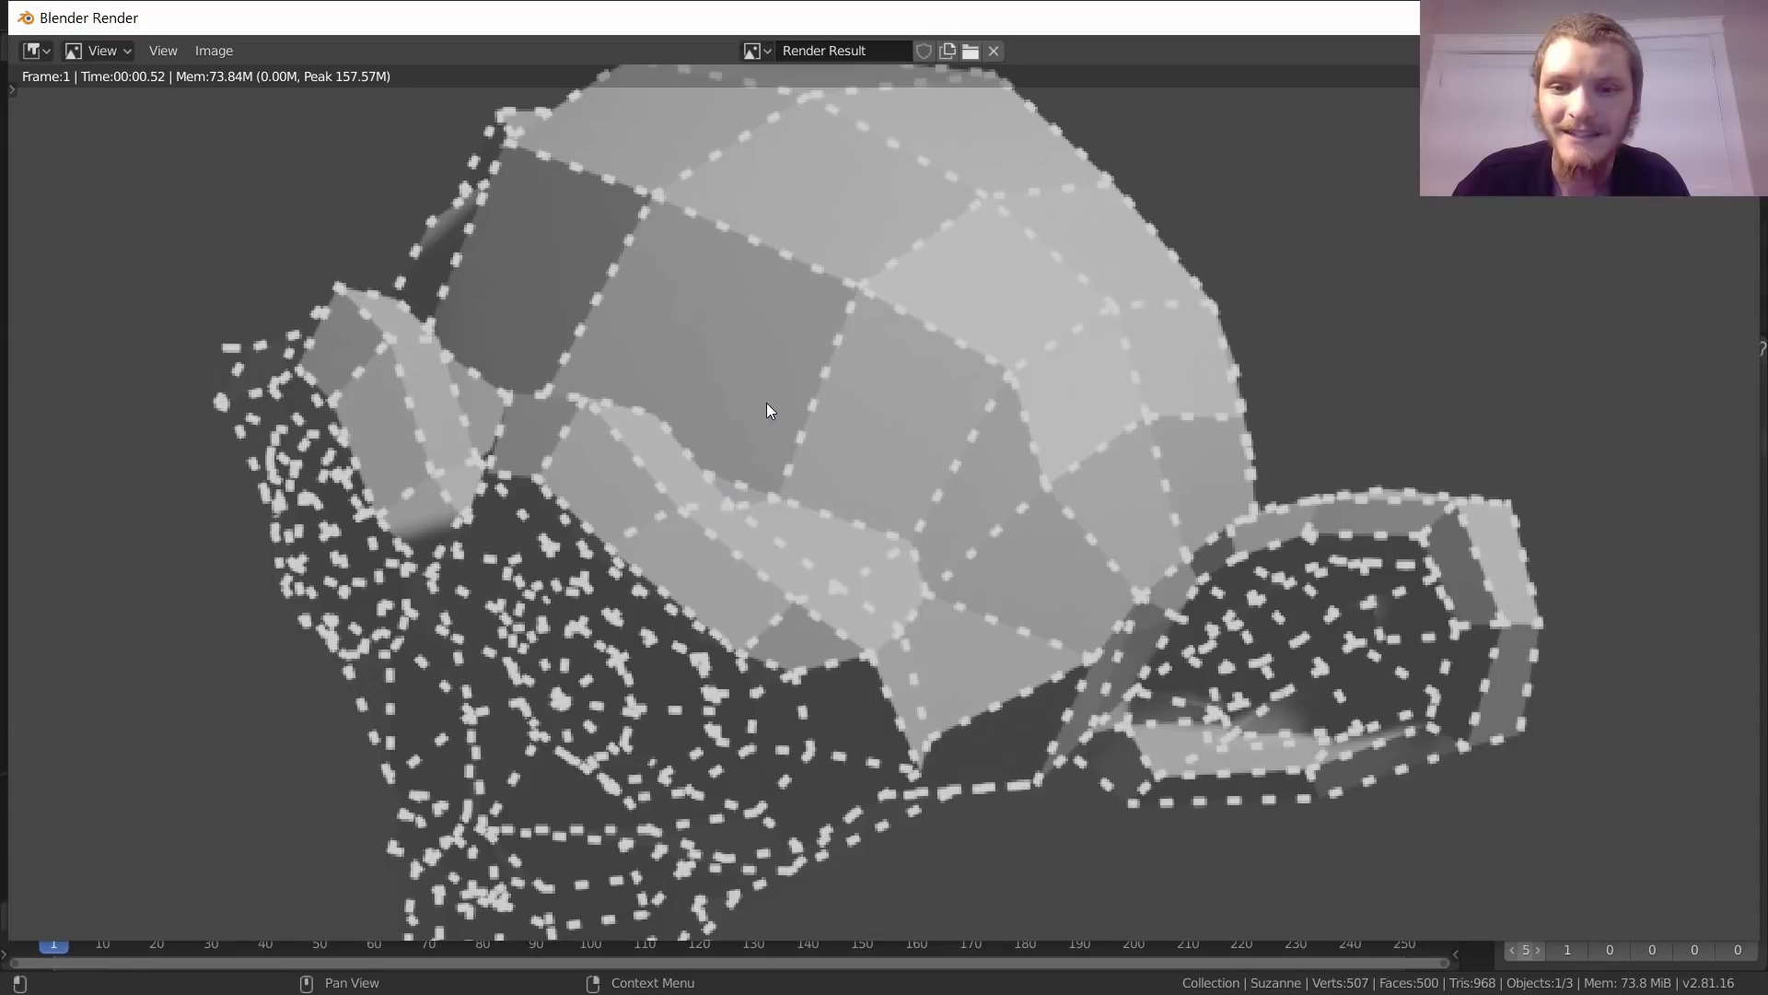
pyautogui.moveTo(753, 333); pyautogui.dragTo(746, 411, button='middle')
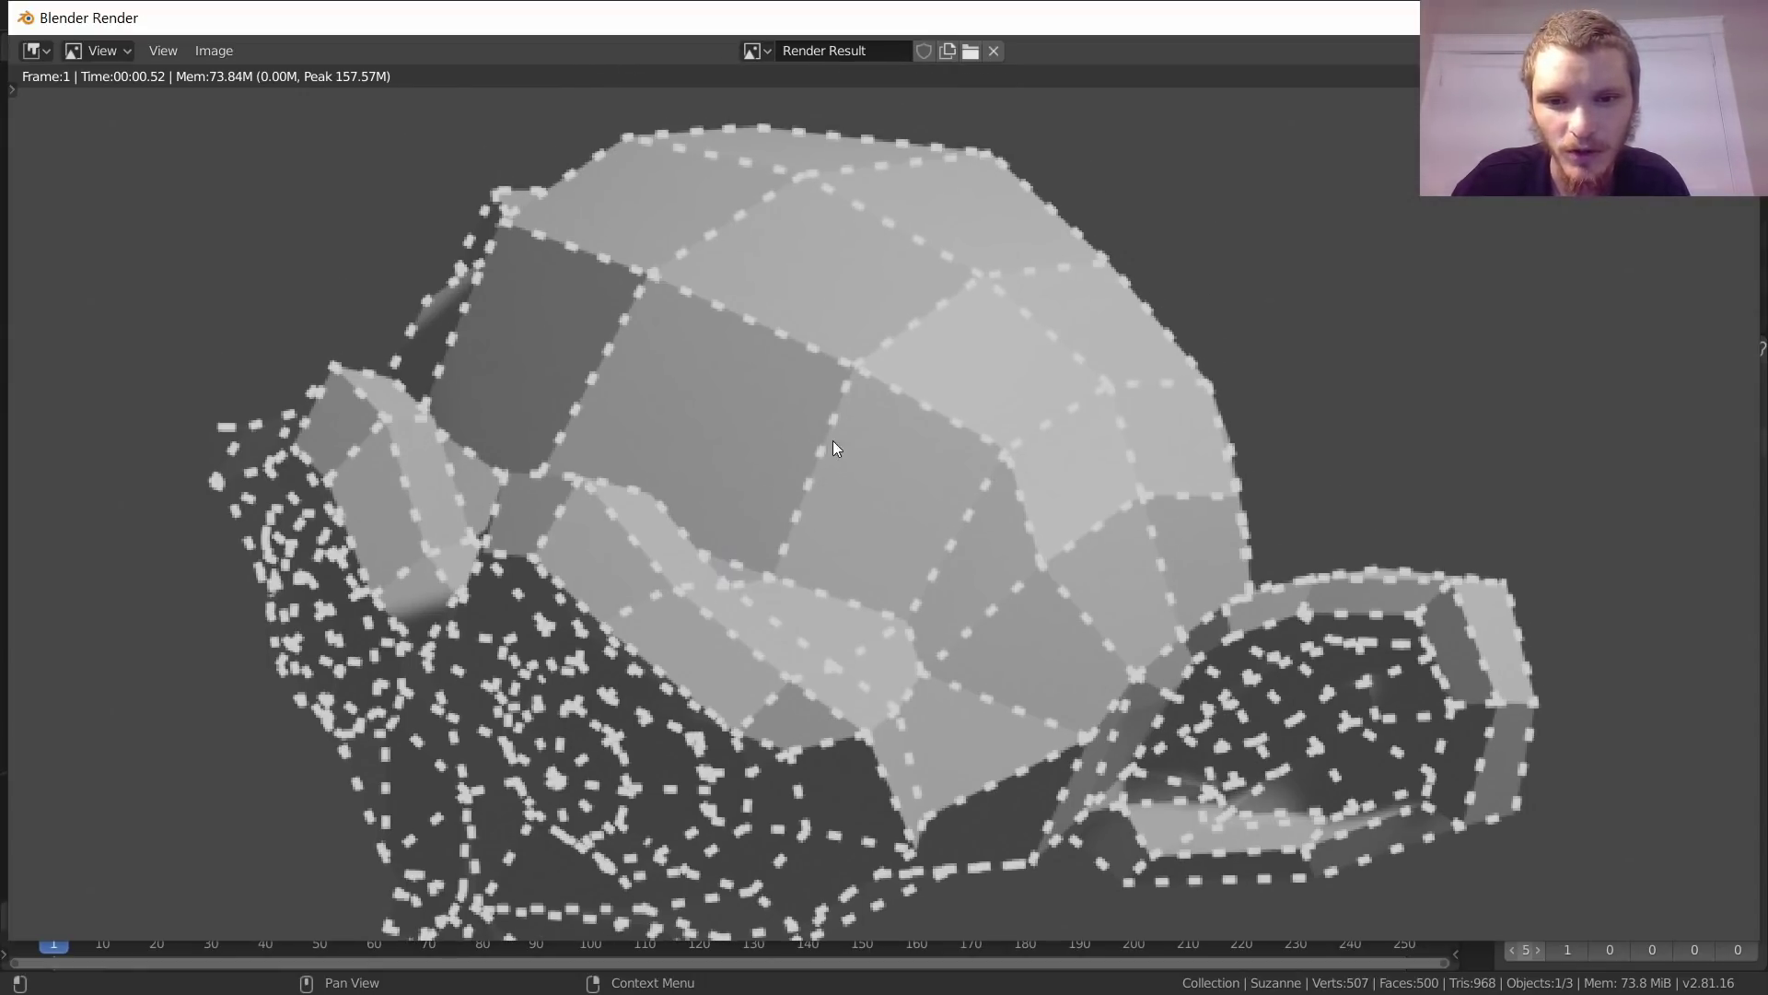
pyautogui.click(1570, 972)
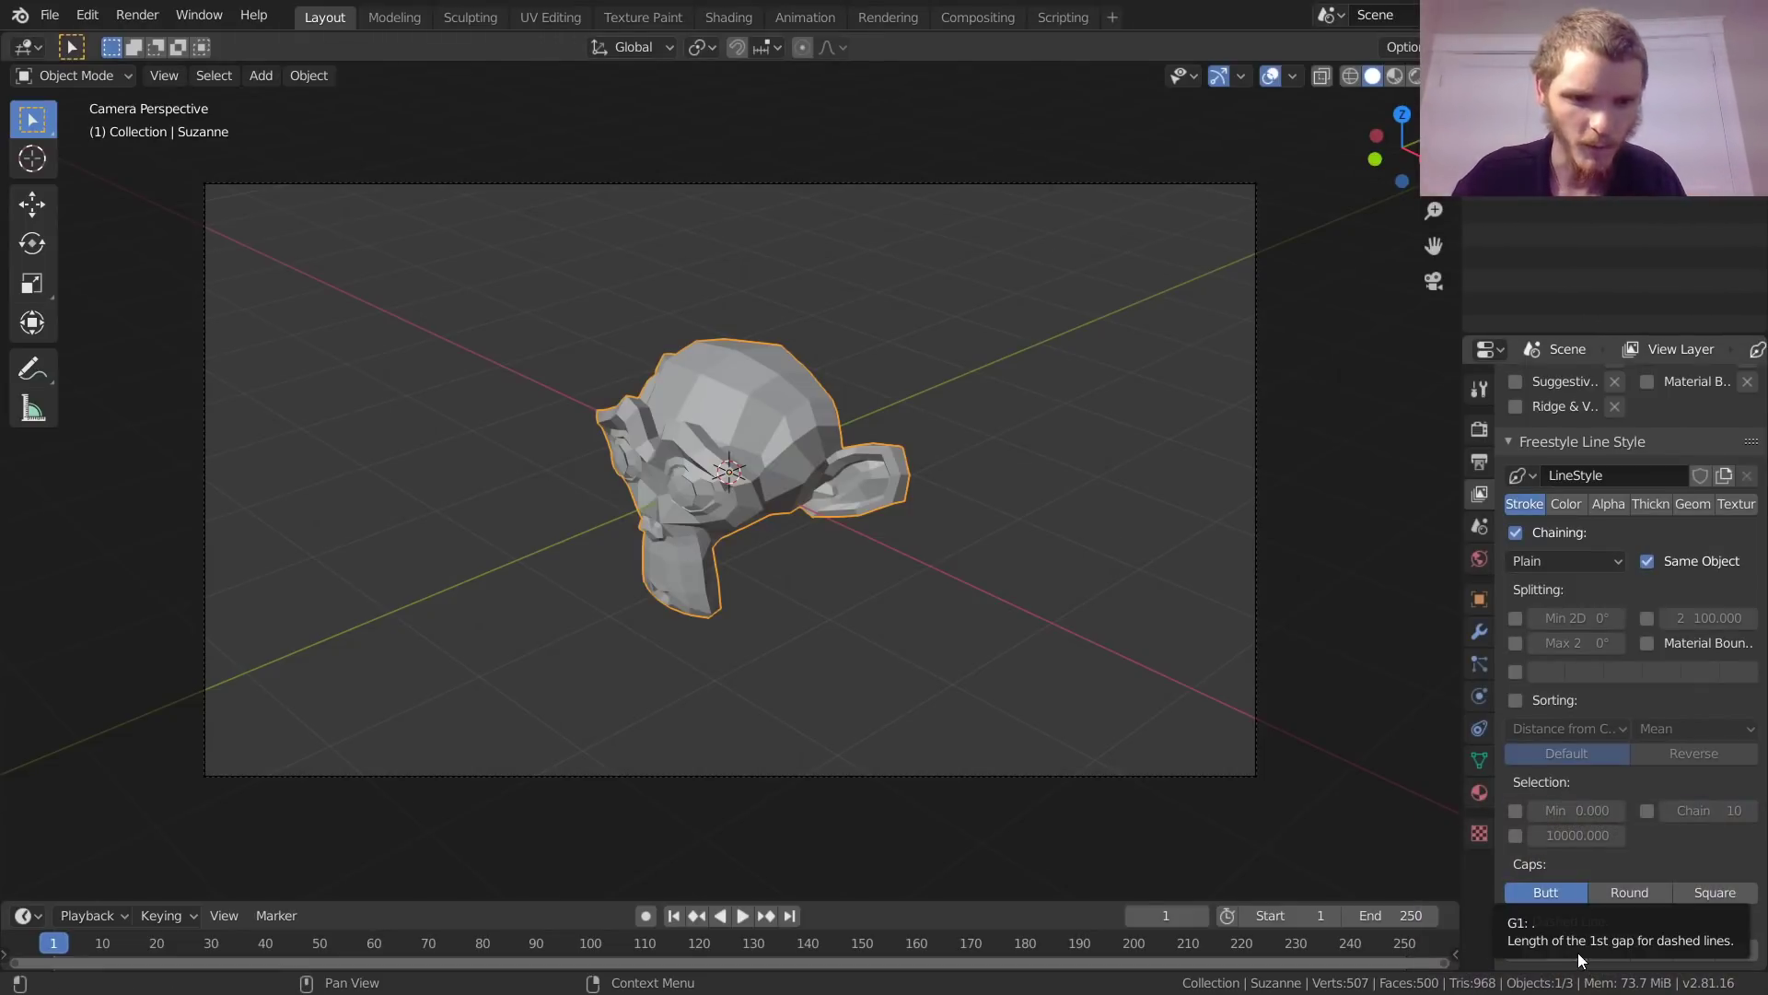
# Step: Lengthen the first dash to 8 and check the longer white dashes in a render
pyautogui.click(1531, 956)
pyautogui.write('8')
pyautogui.press('Return')
pyautogui.press('F12')
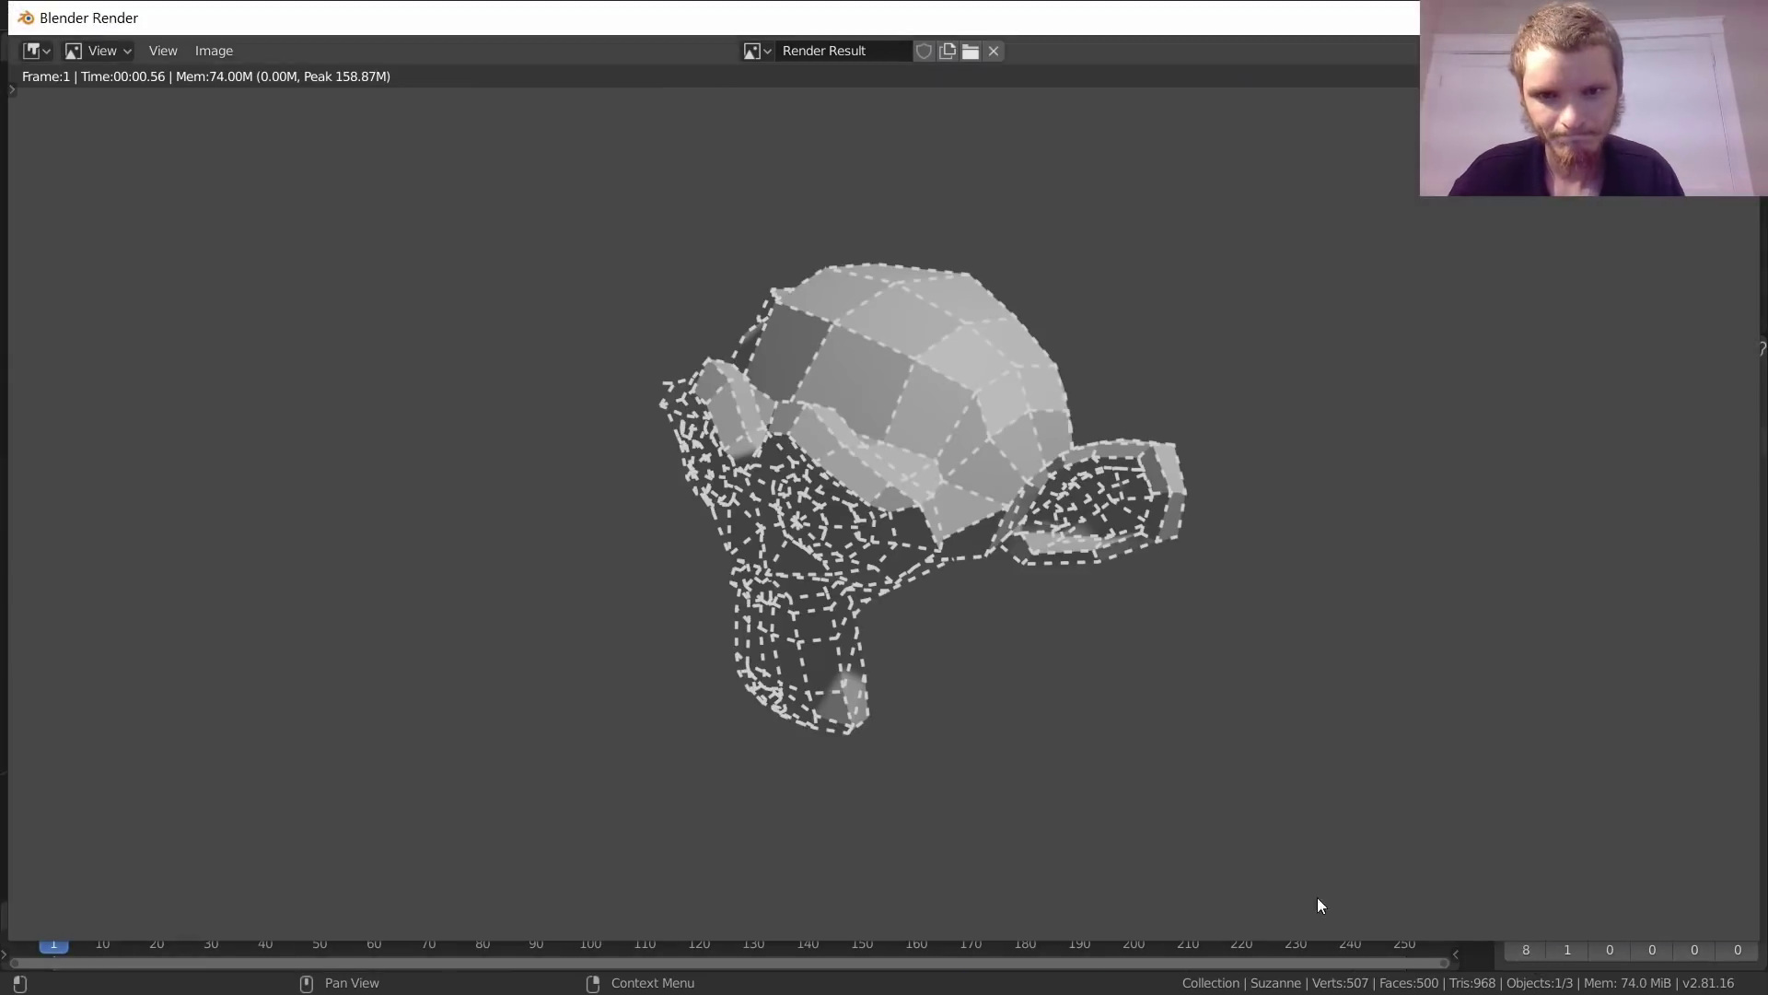
pyautogui.scroll(3, 997, 317)
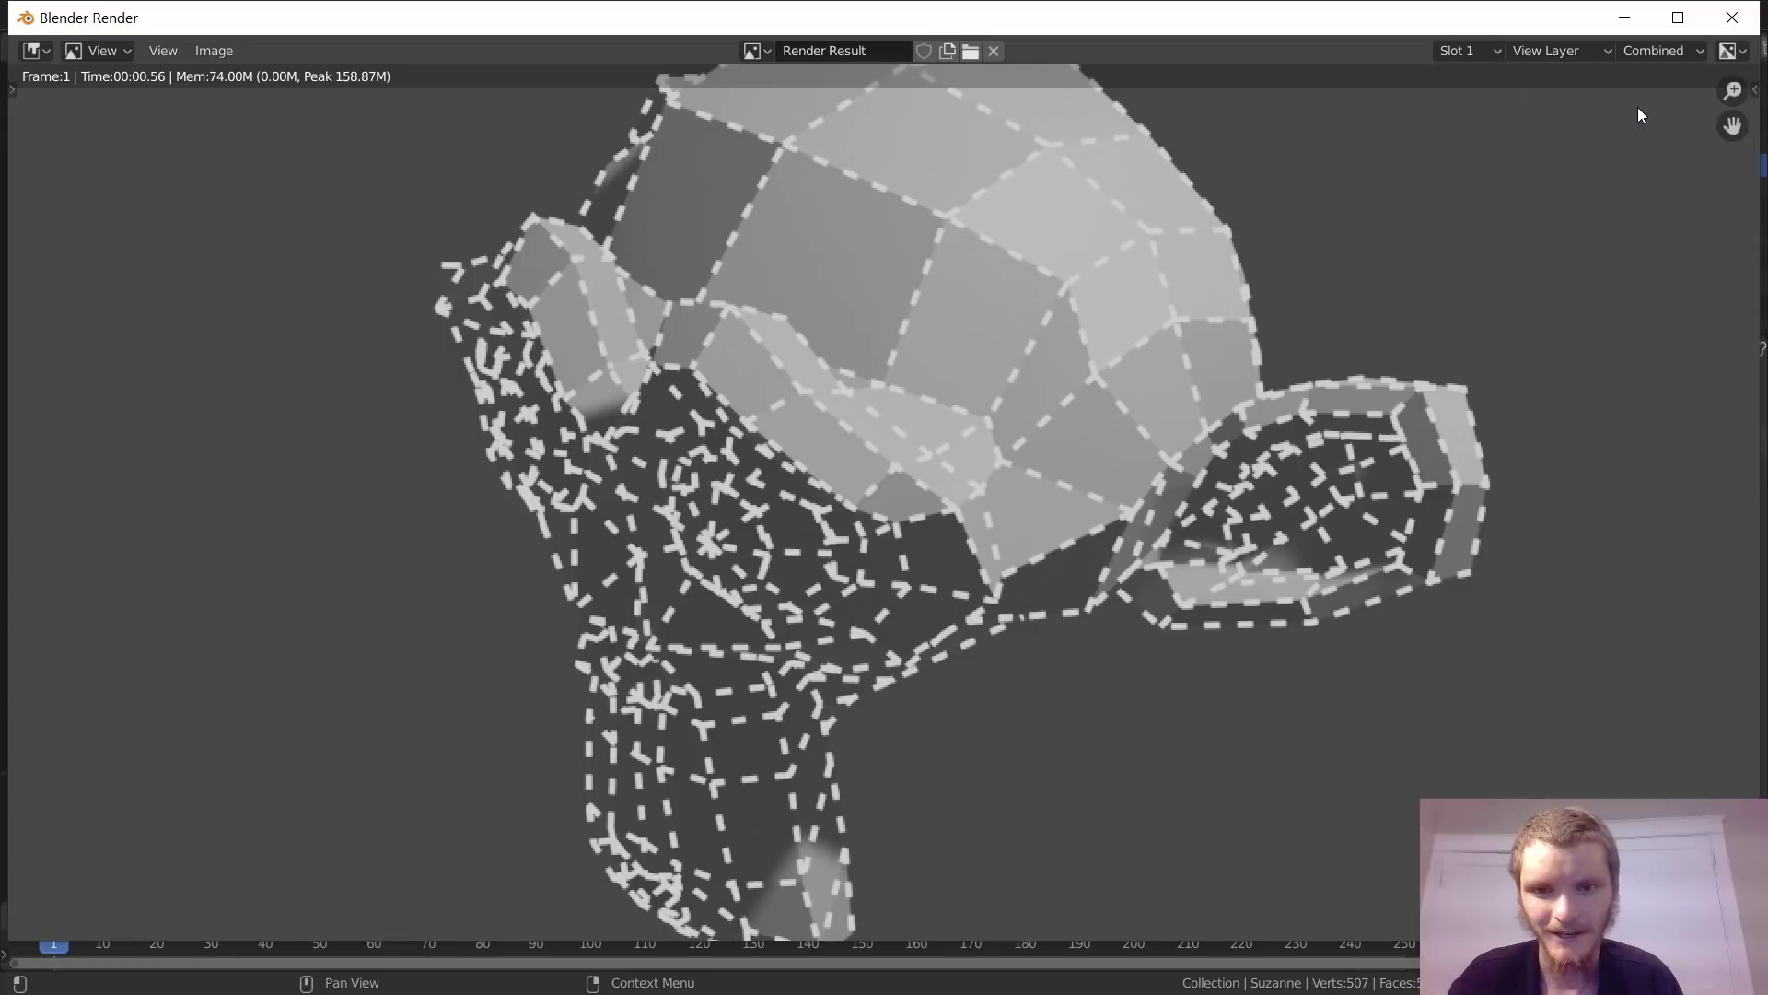
pyautogui.scroll(-1, 967, 341)
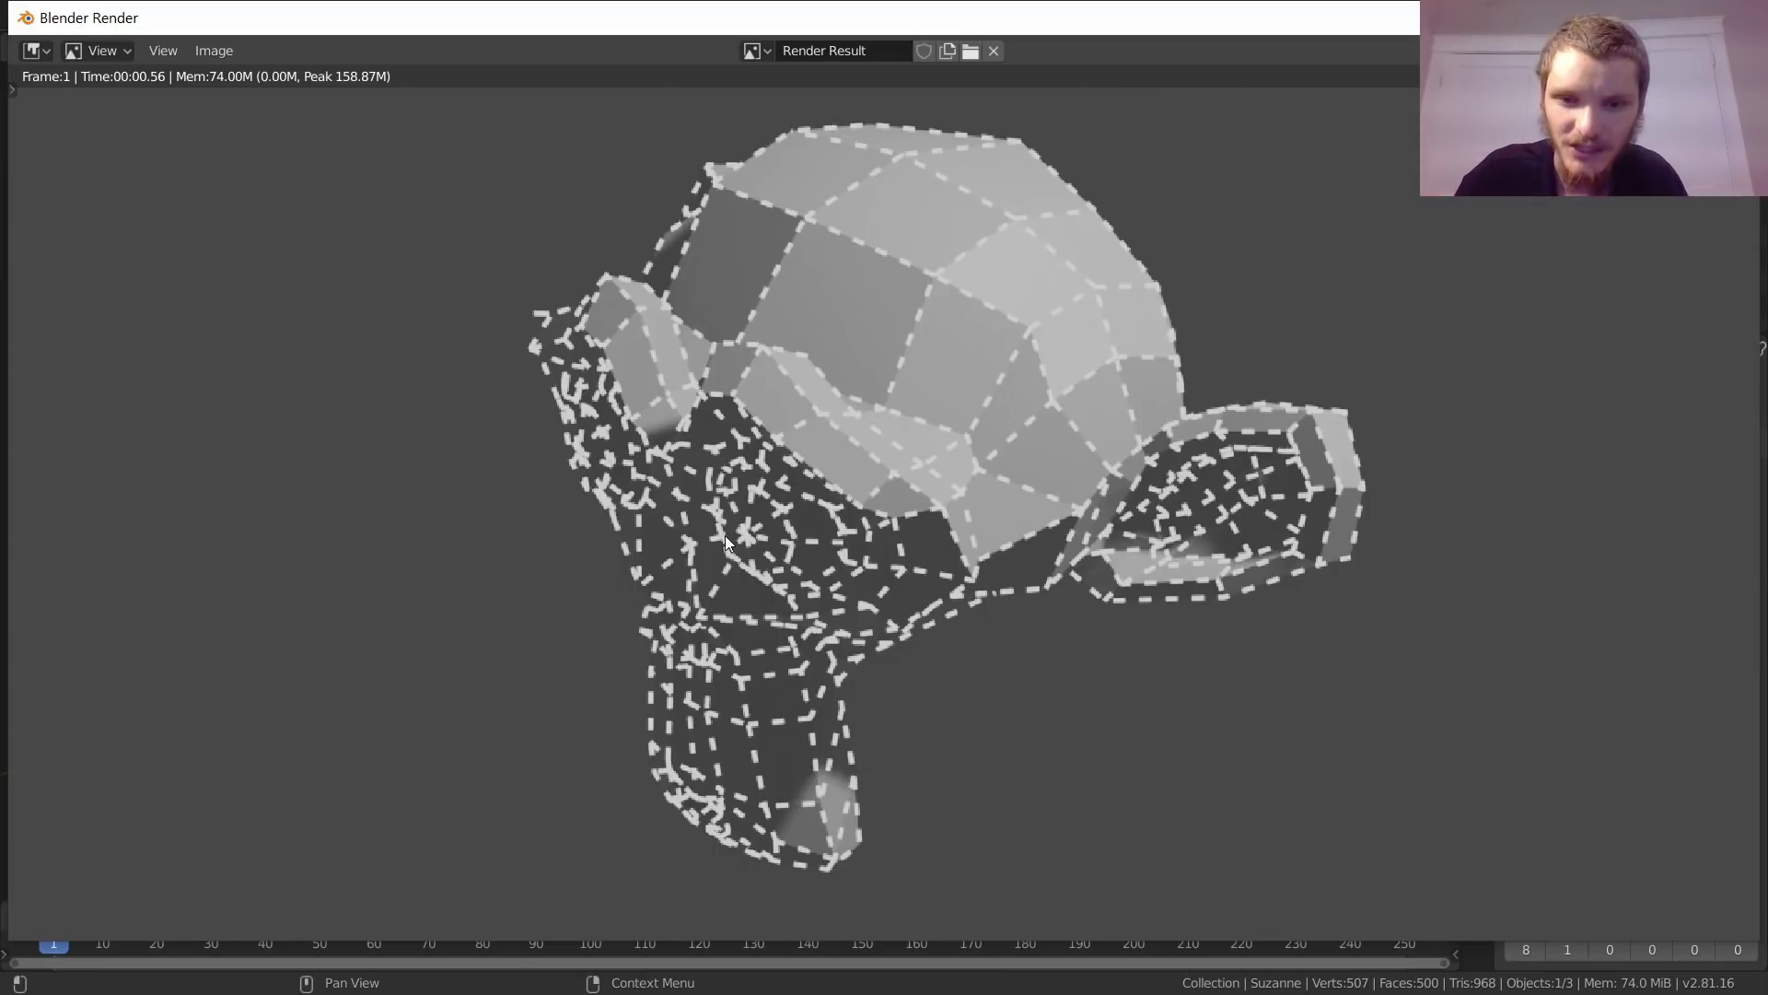
pyautogui.click(1733, 21)
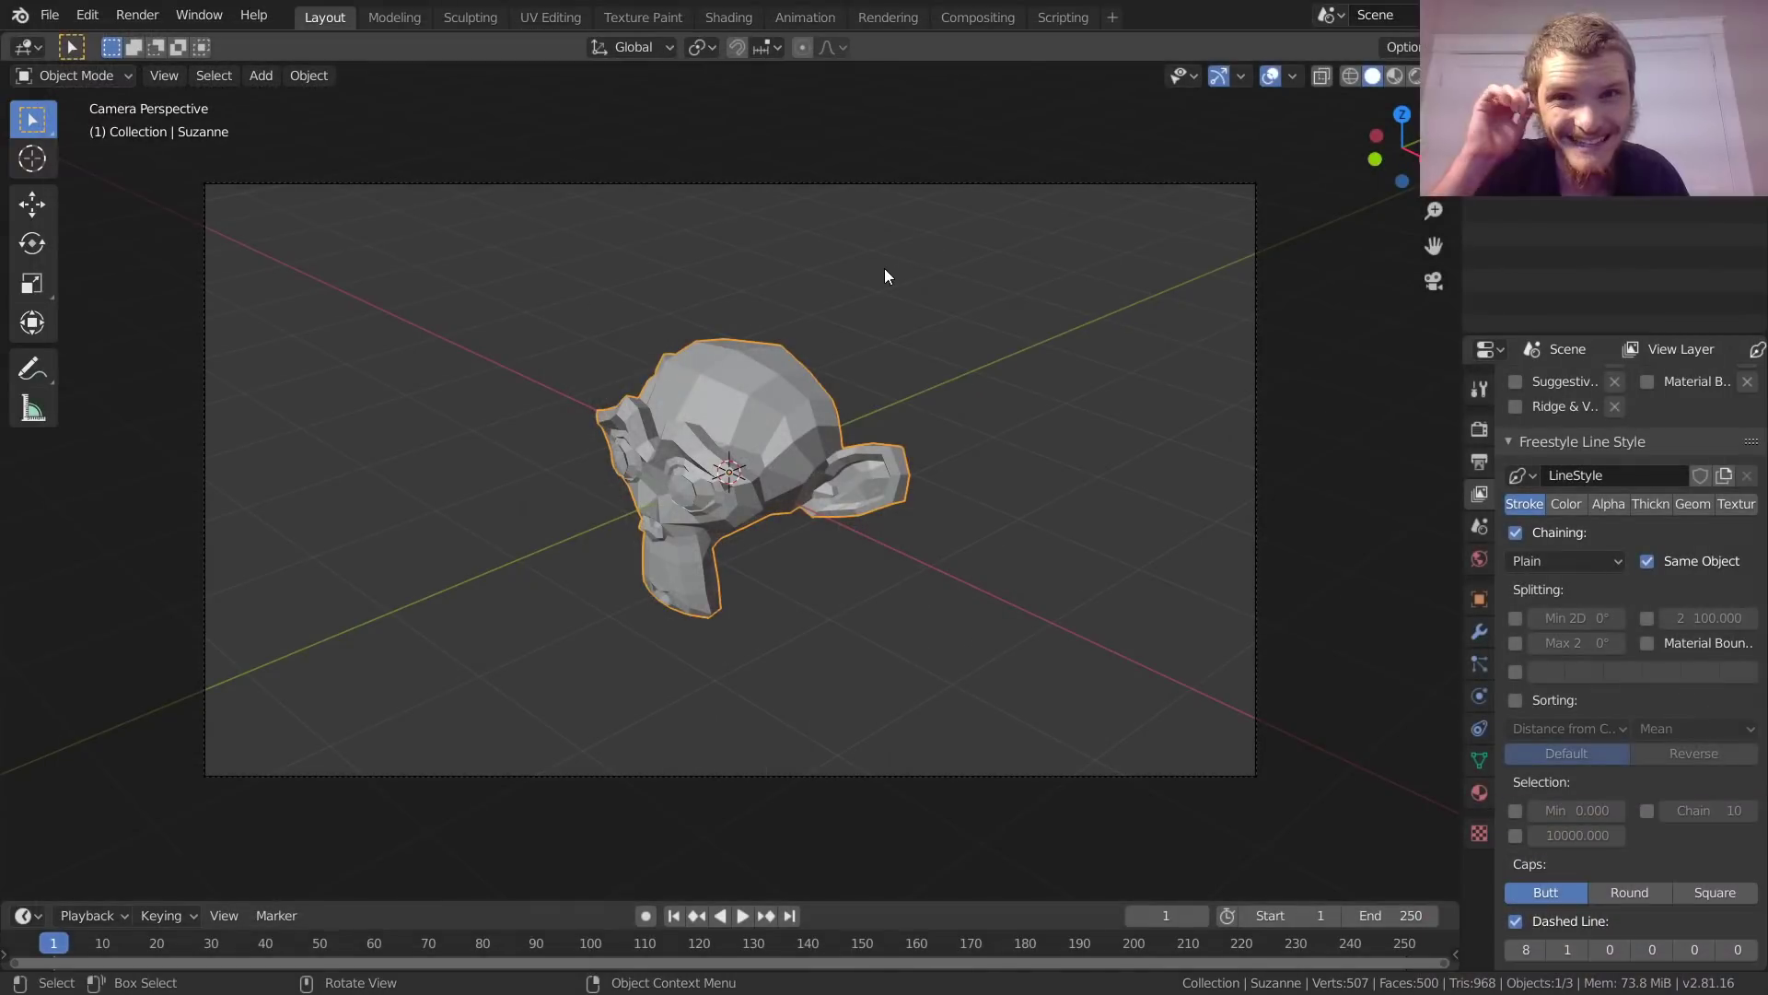
# Step: In the Shading workspace, create a new material for Suzanne and delete its Principled BSDF node
pyautogui.click(755, 25)
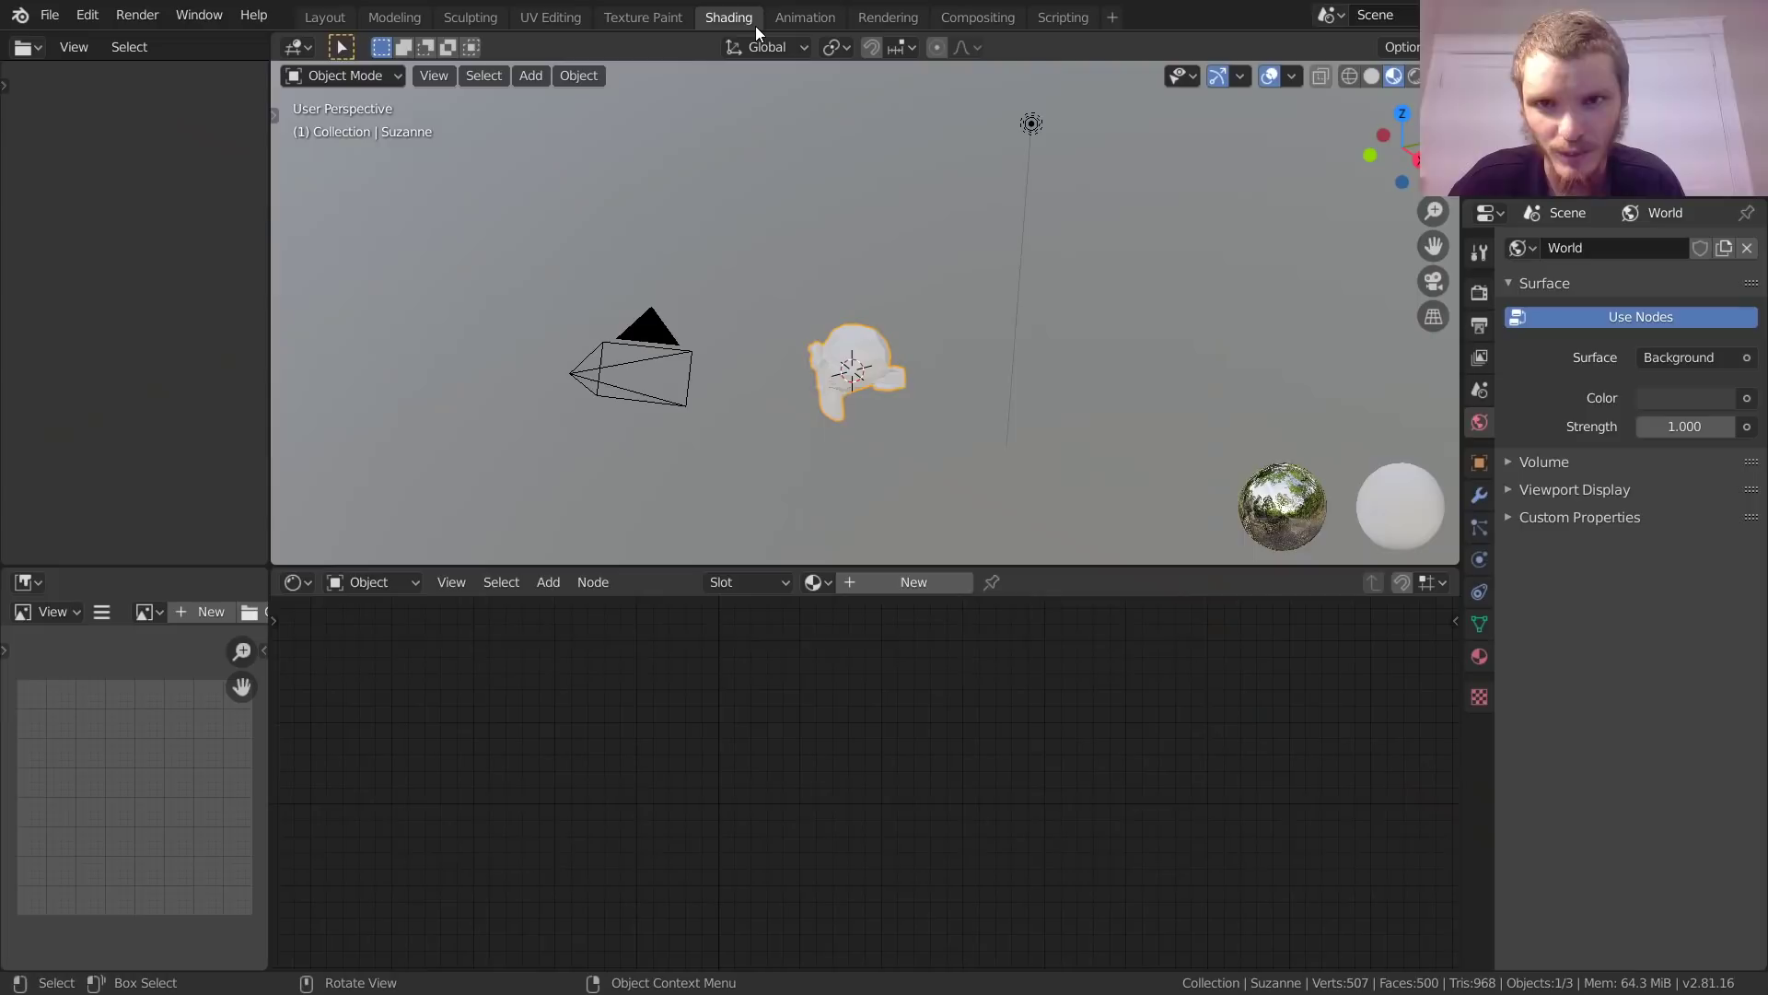
pyautogui.click(886, 580)
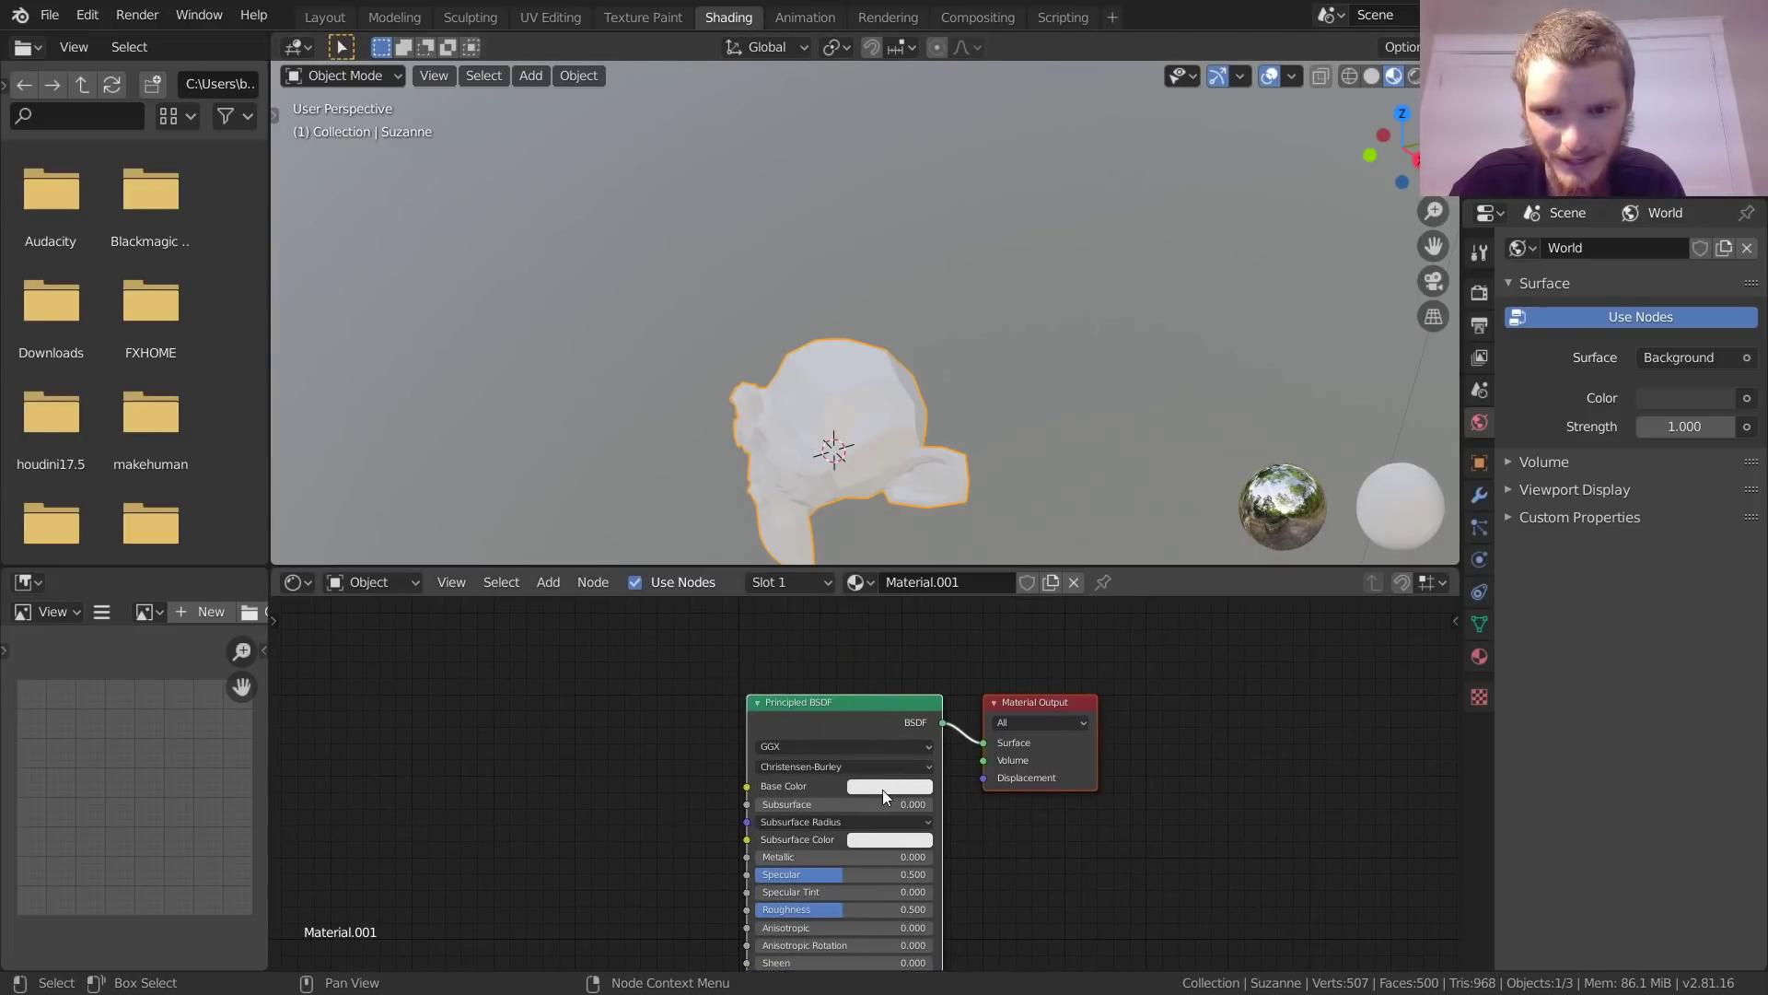
pyautogui.moveTo(851, 732); pyautogui.dragTo(884, 732, button='middle')
pyautogui.click(854, 704)
pyautogui.press('x')
# Step: Add an Emission node and connect it to the material Surface
pyautogui.hotkey('shift', 'a')
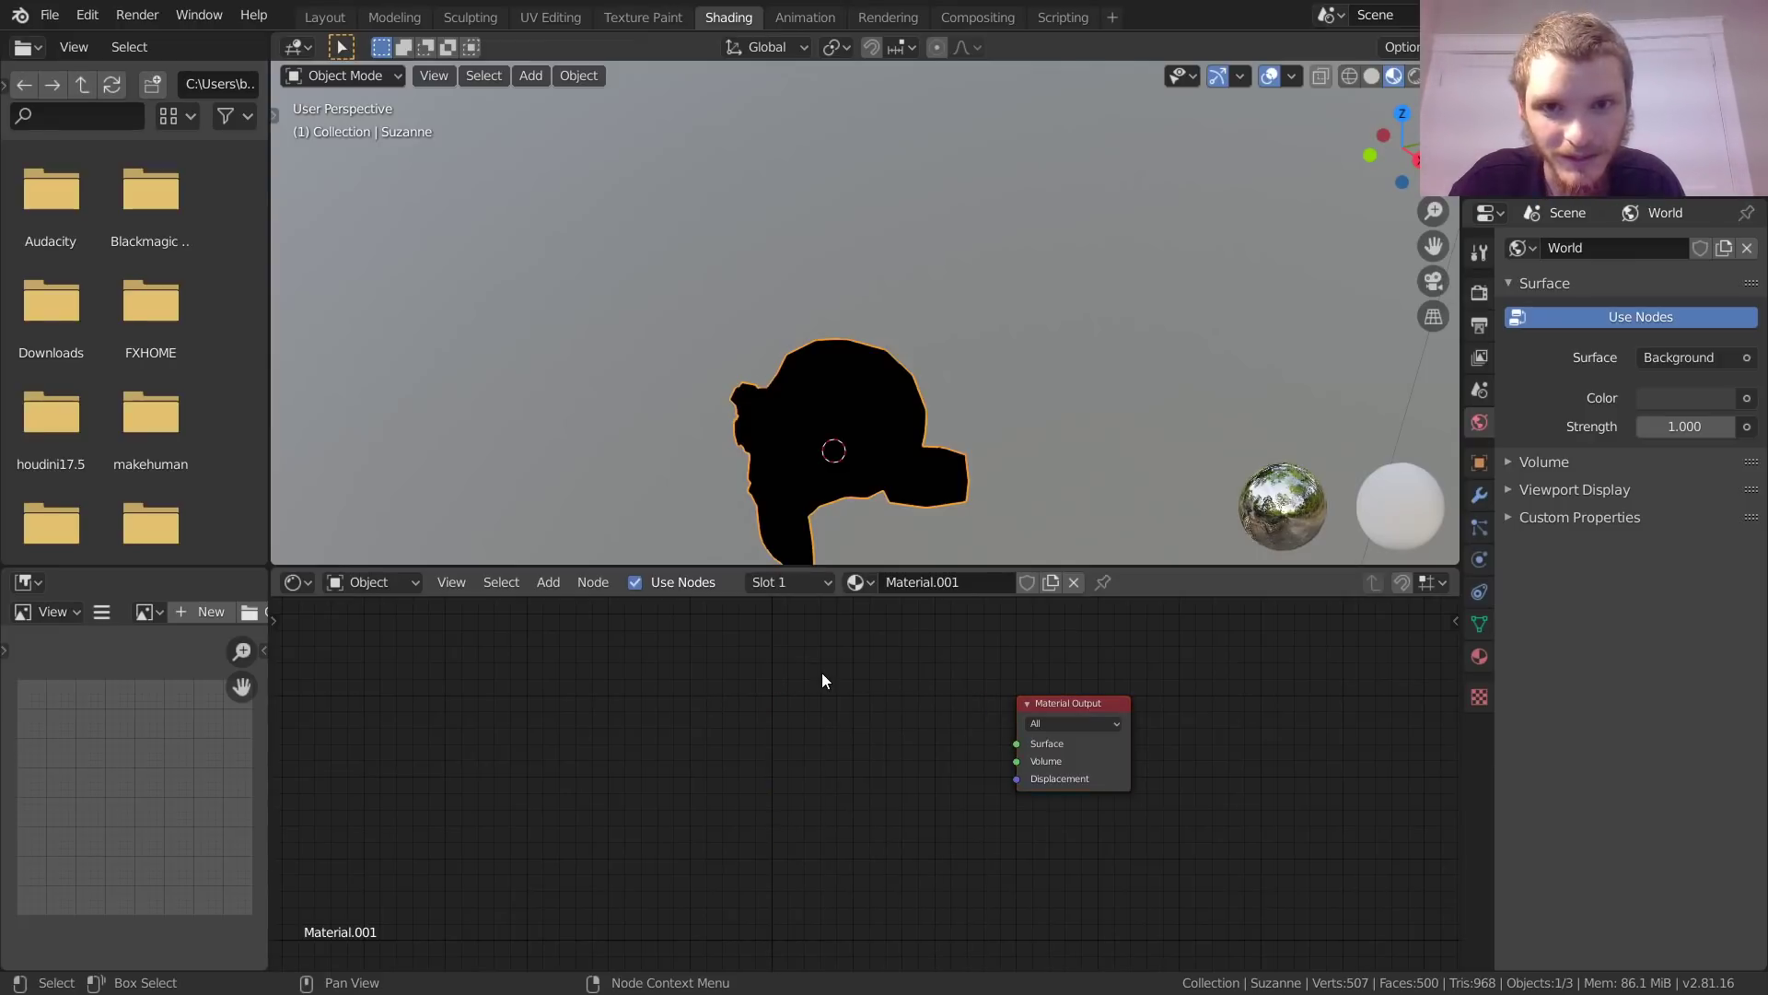
pyautogui.click(821, 672)
pyautogui.write('emi')
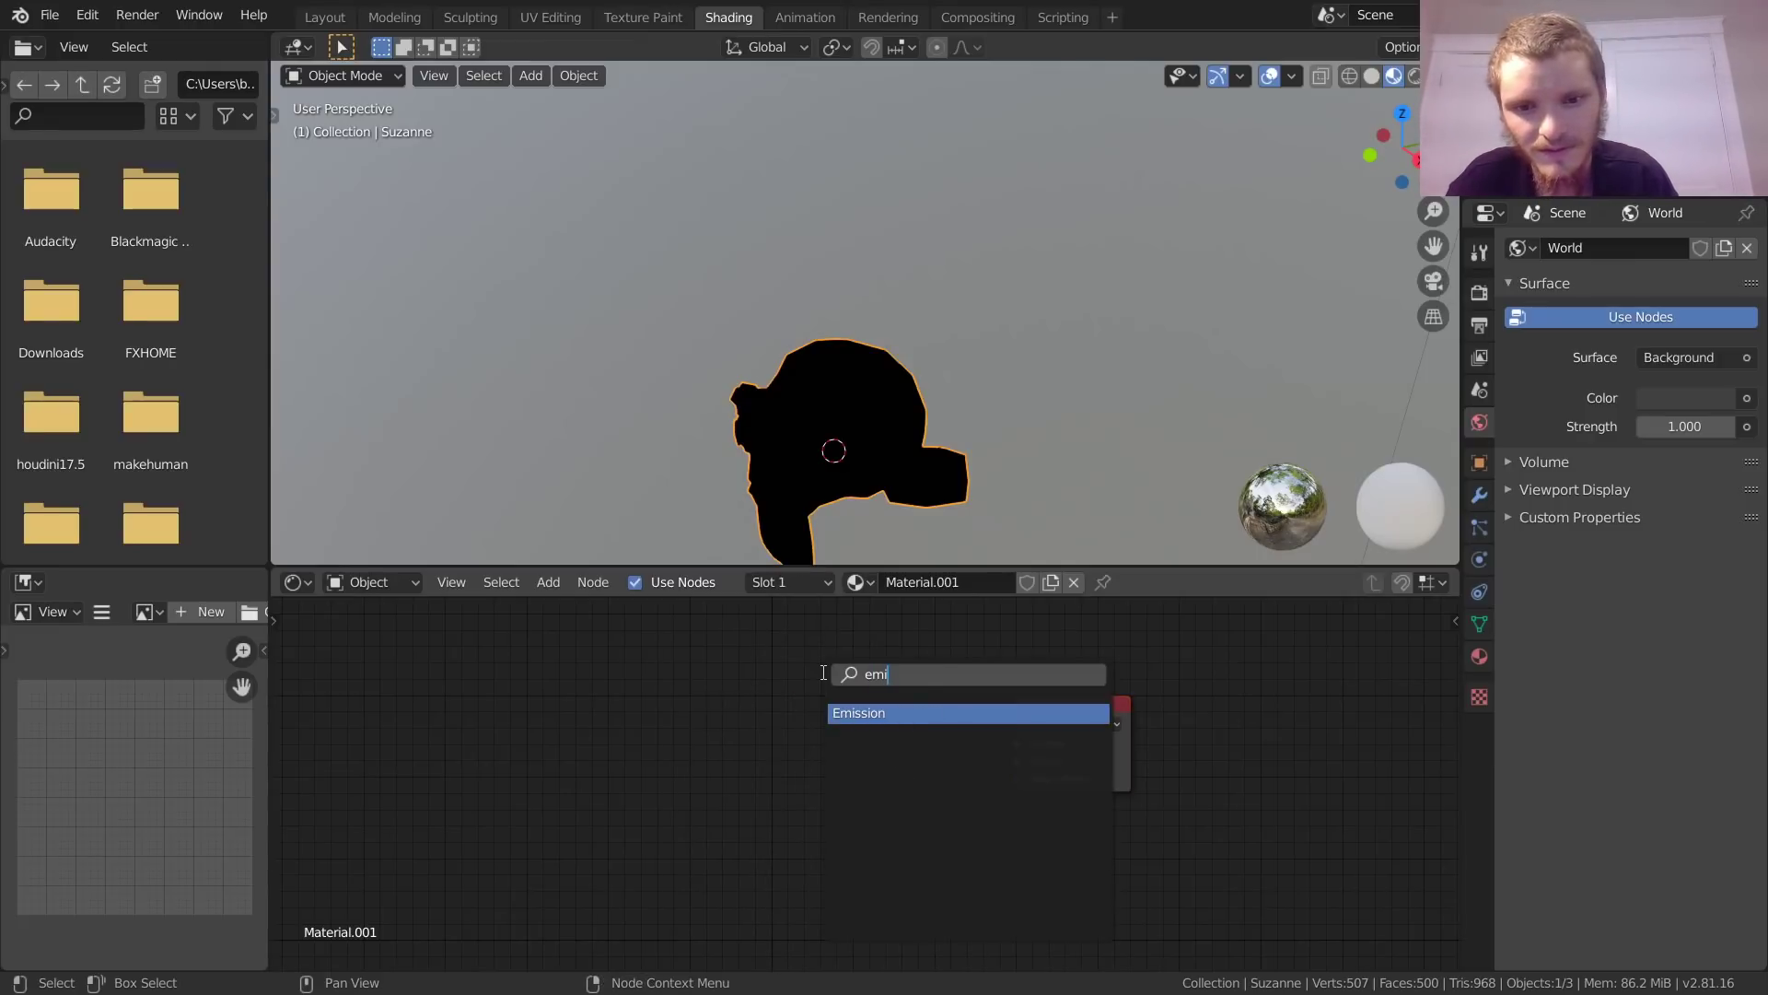
pyautogui.press('Return')
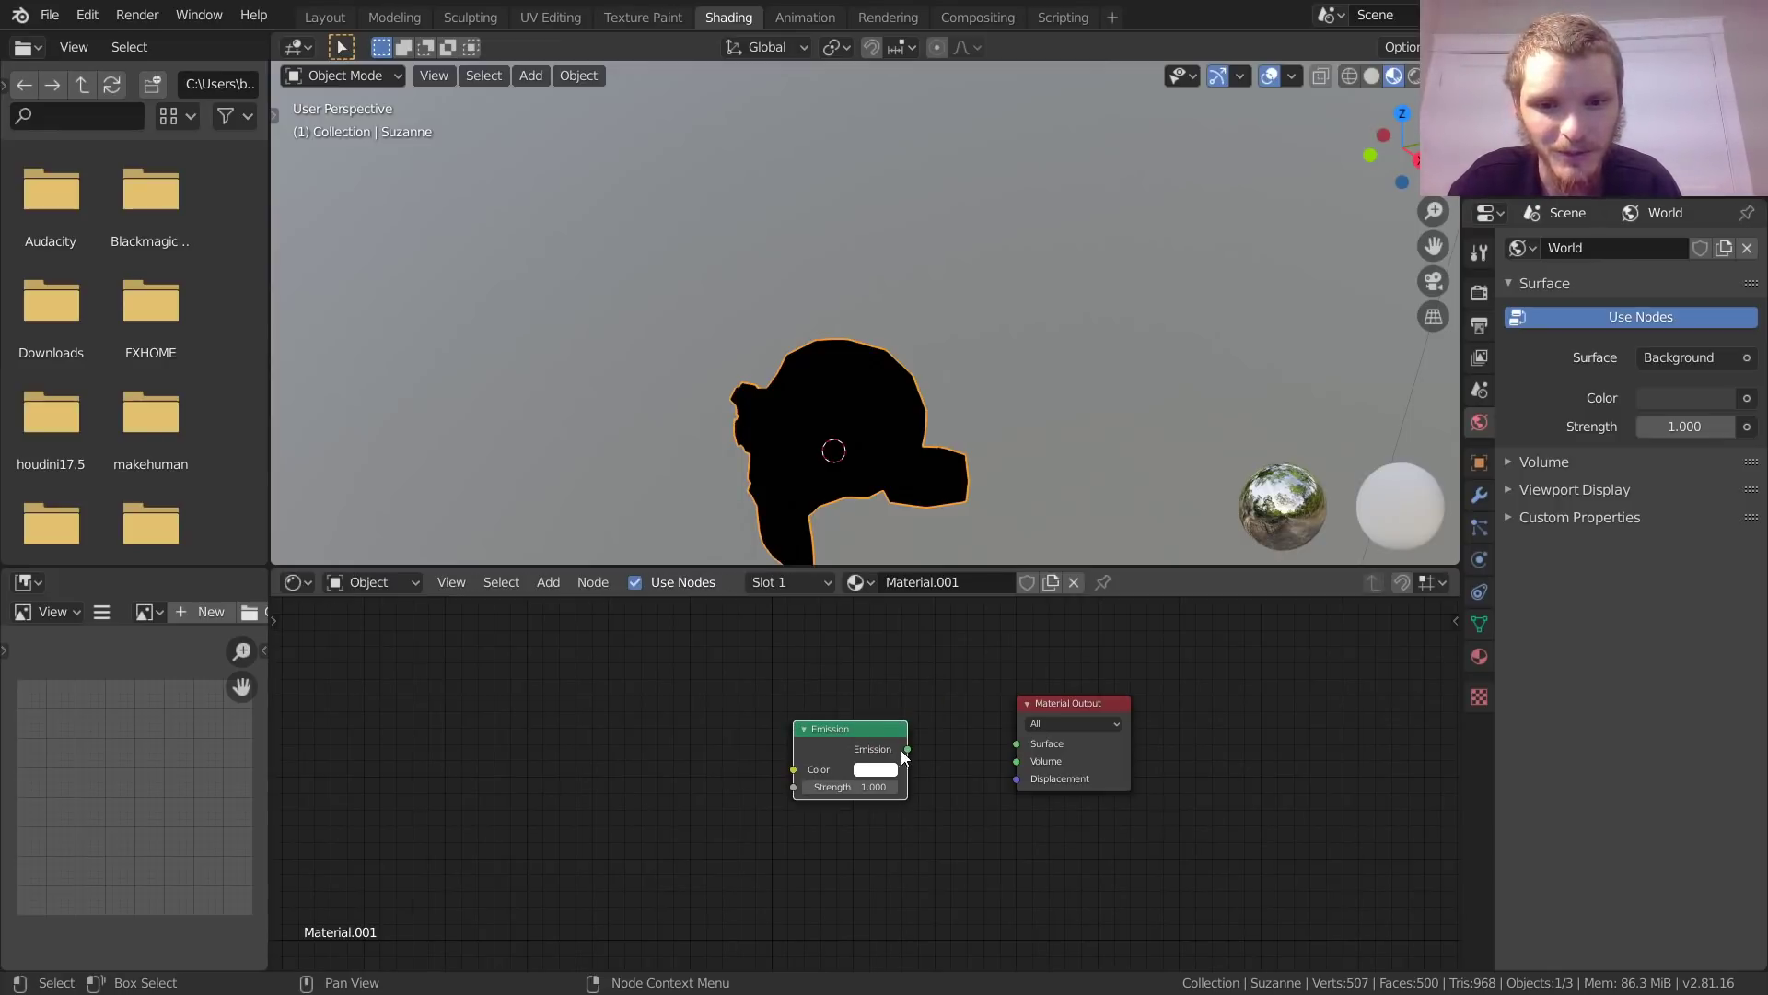
pyautogui.moveTo(906, 749); pyautogui.dragTo(1020, 745)
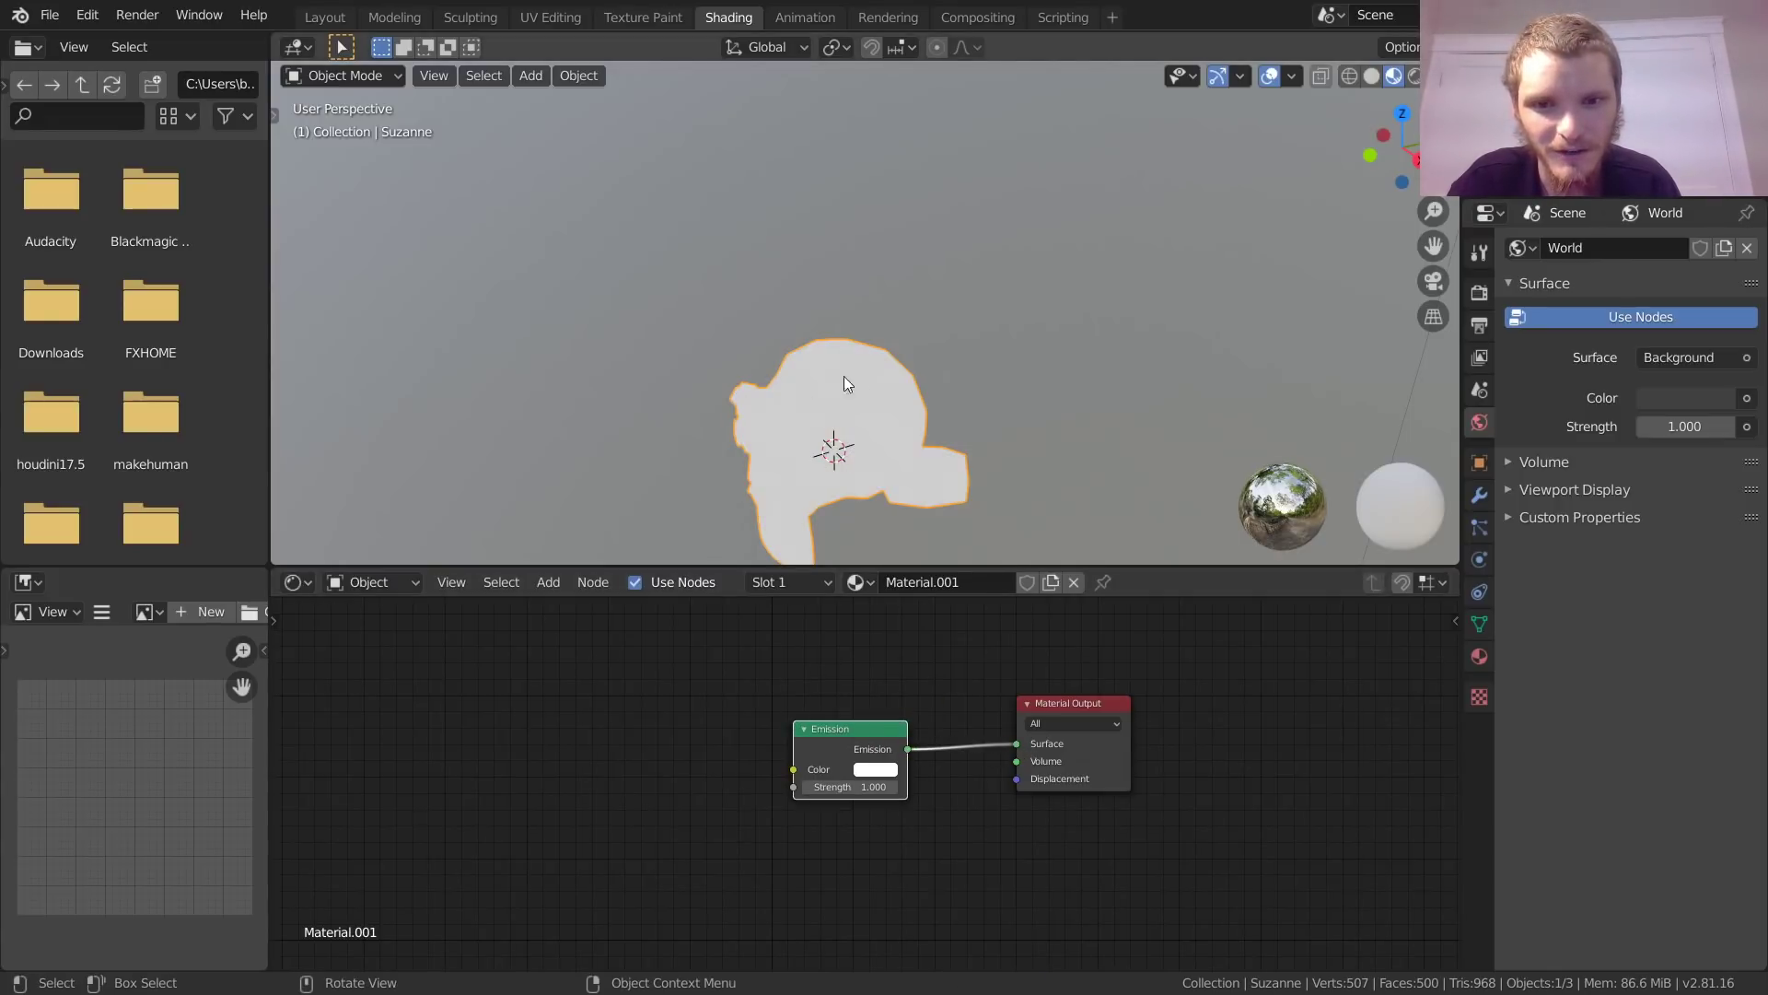
# Step: Render the frame to see Suzanne as a flat white silhouette
pyautogui.press('F12')
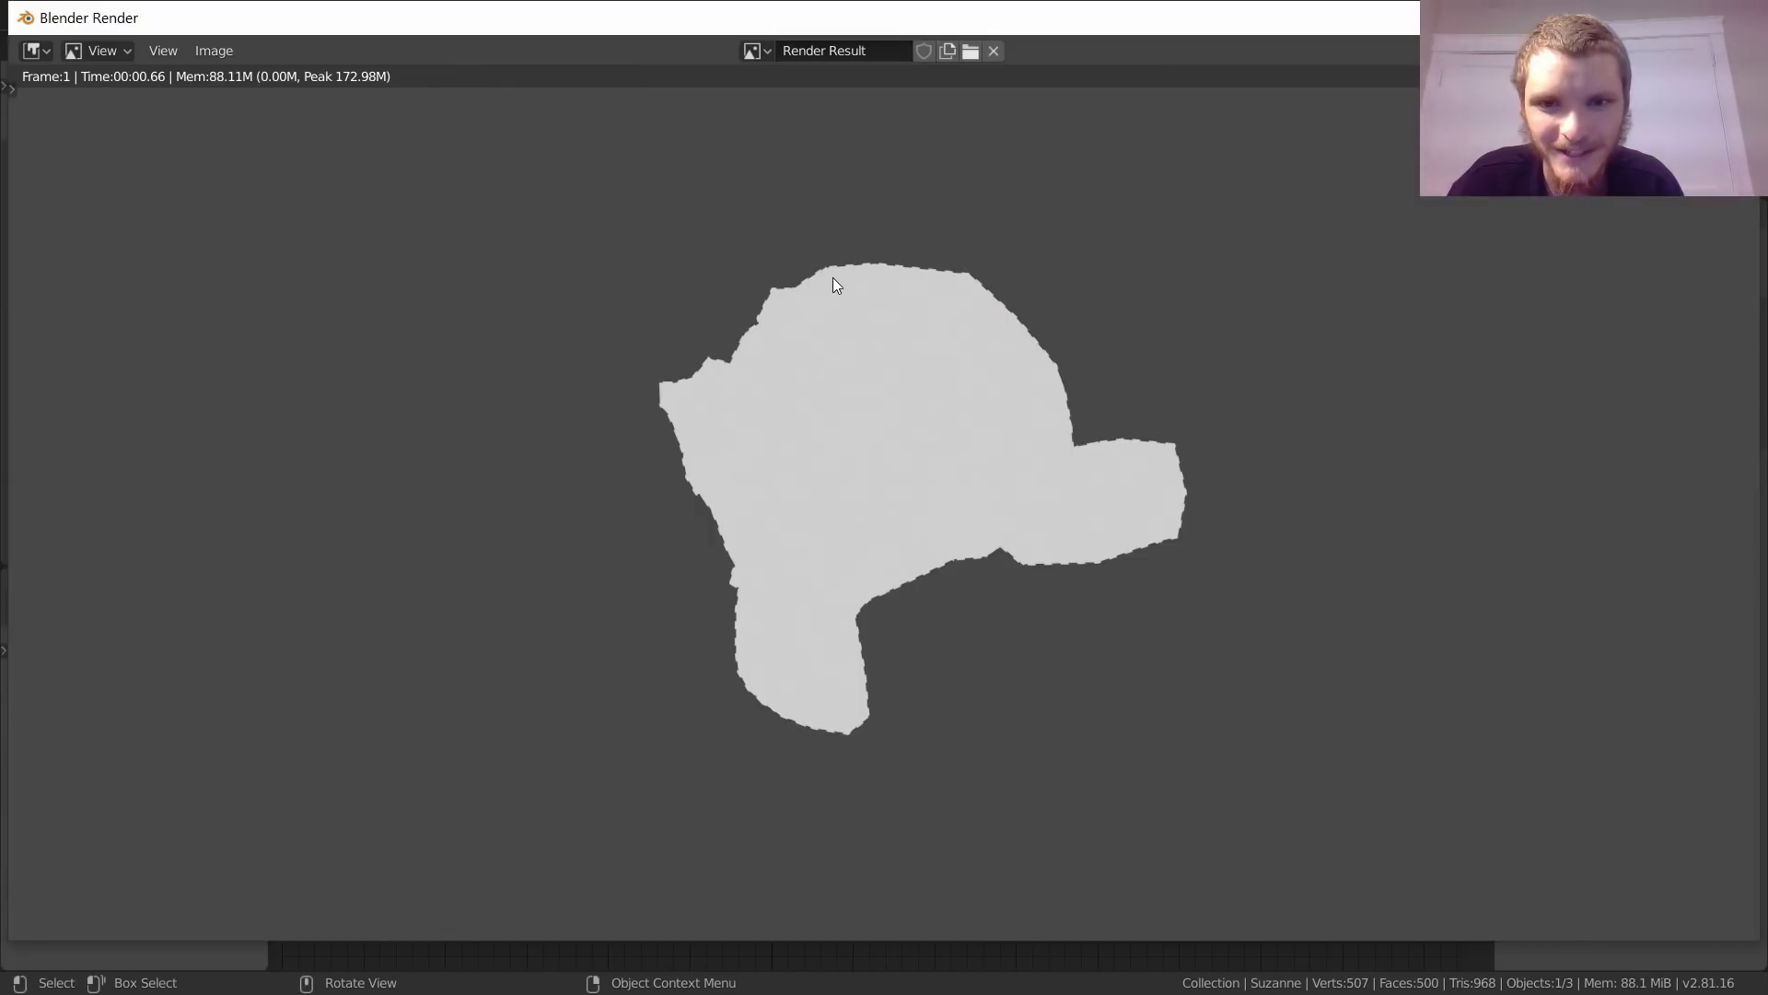
pyautogui.scroll(4, 833, 278)
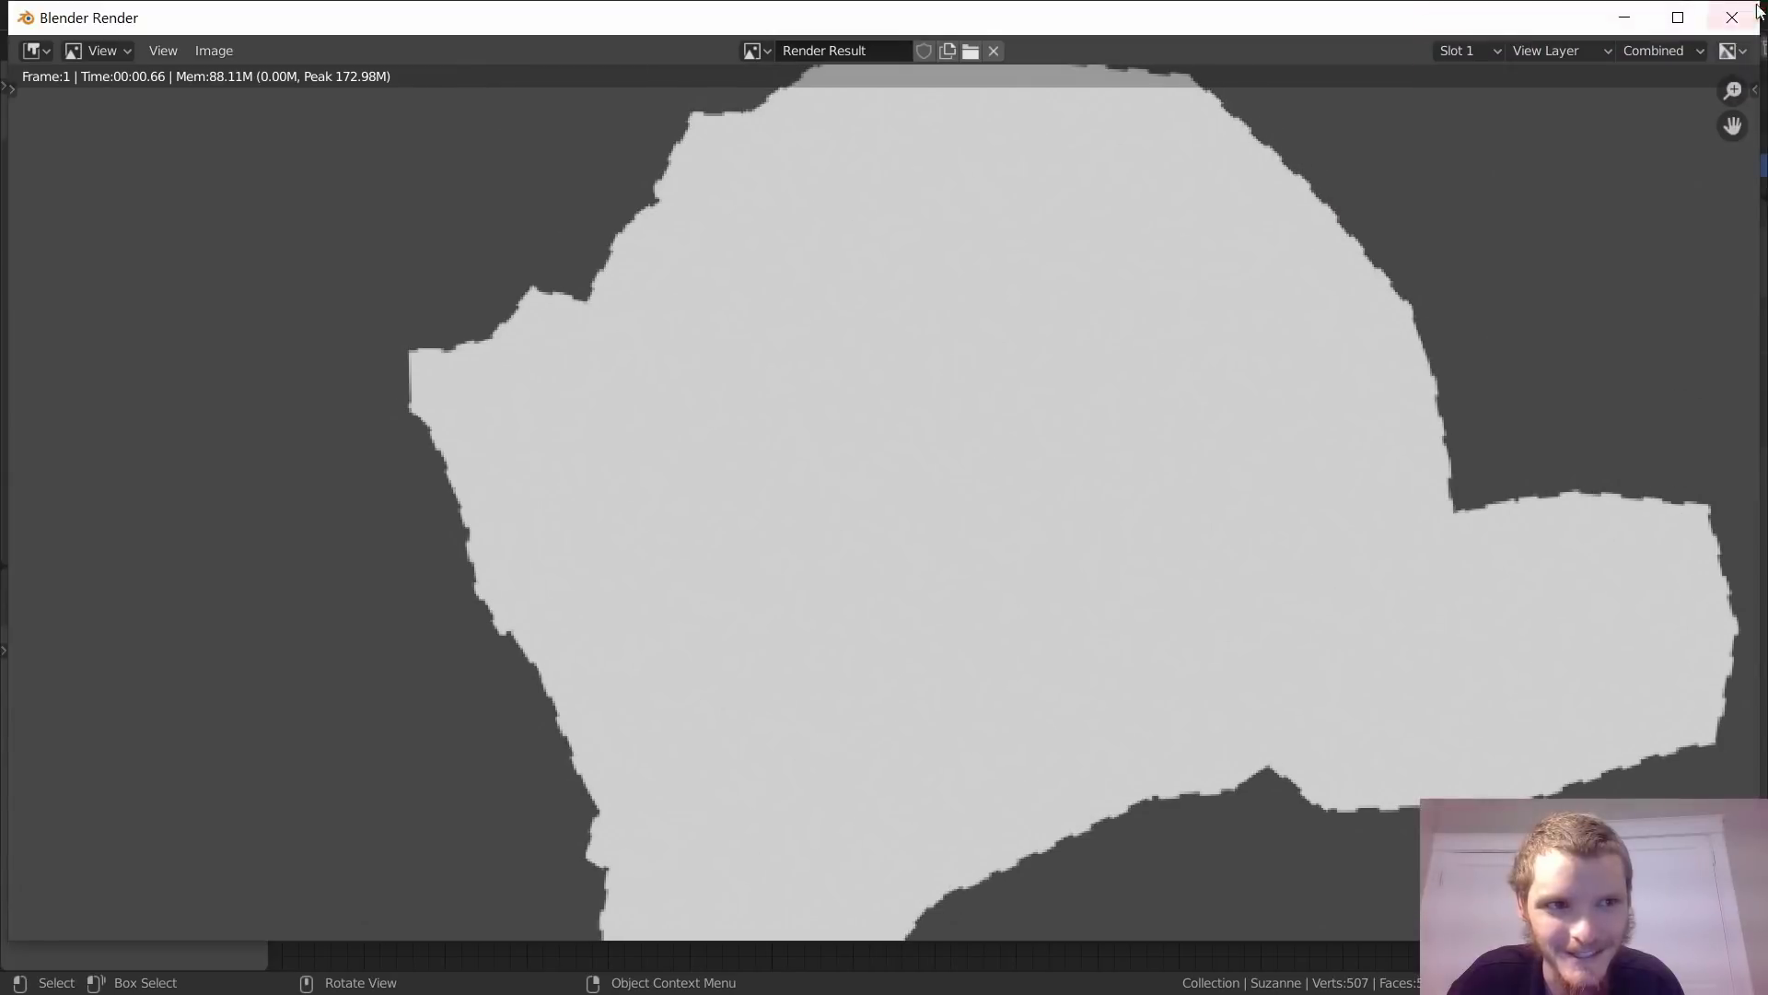
pyautogui.click(1755, 10)
# Step: Set the Freestyle line style base colour to red in View Layer properties
pyautogui.click(1480, 356)
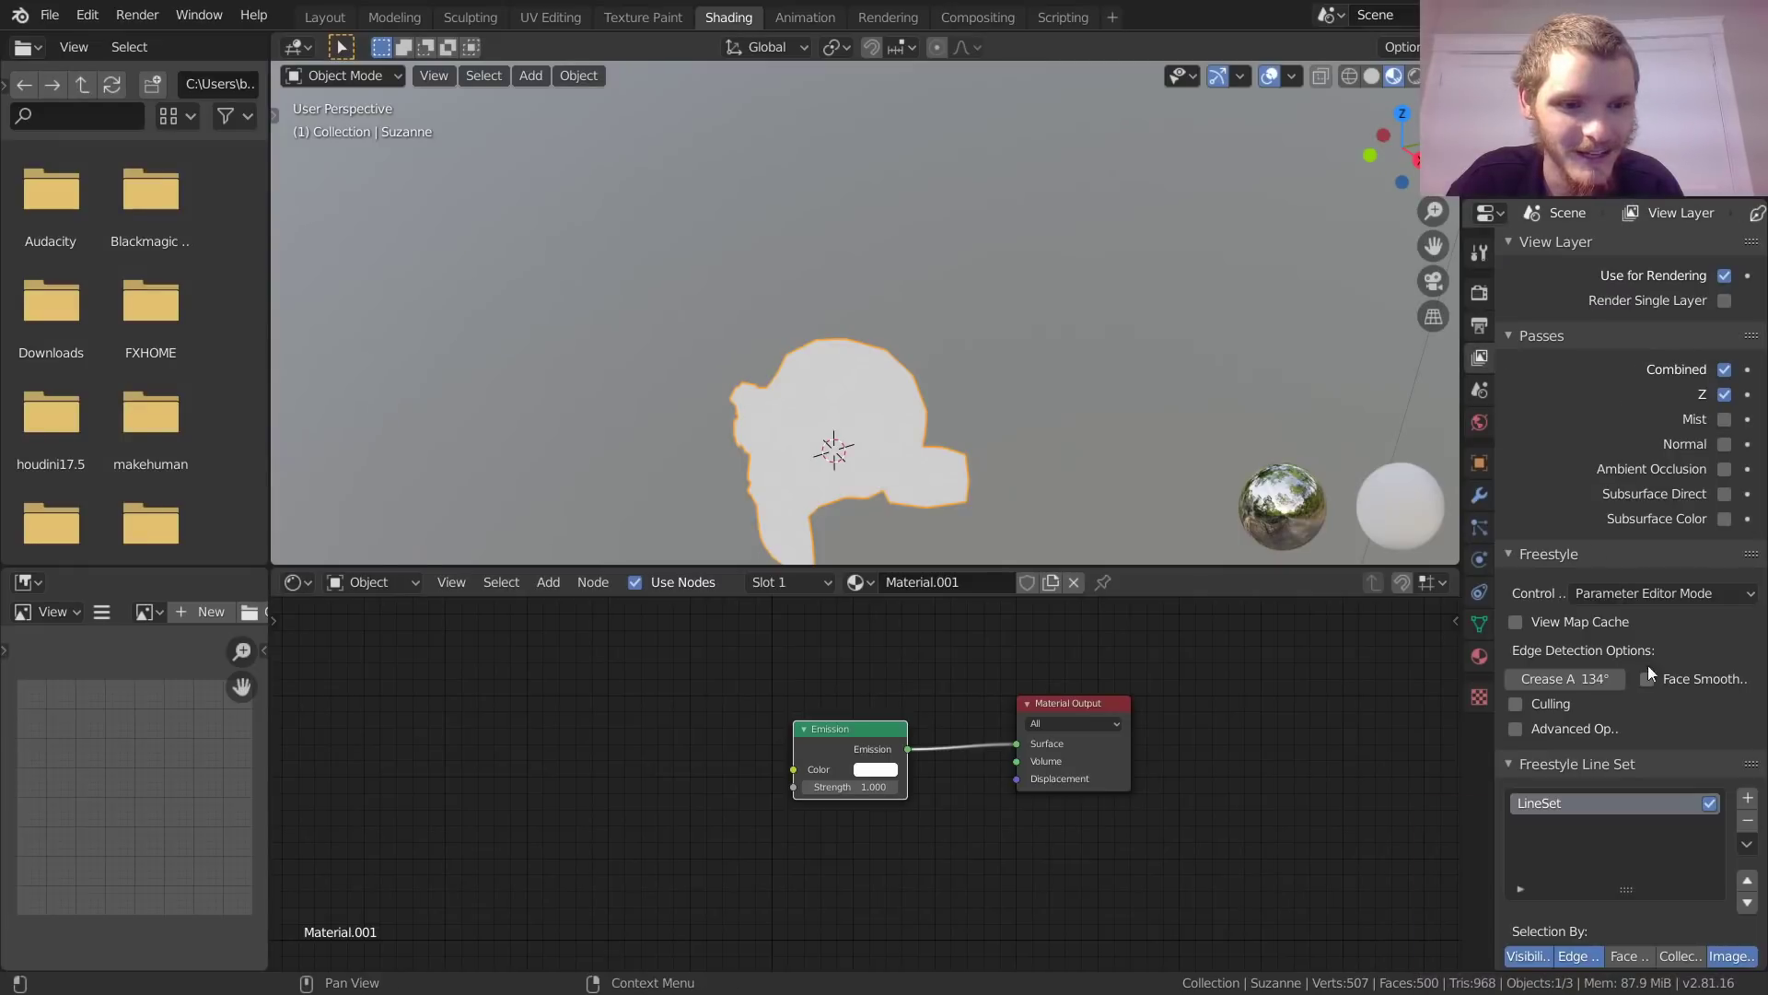
pyautogui.scroll(-4, 1649, 672)
pyautogui.scroll(-8, 1621, 912)
pyautogui.scroll(-1, 1626, 877)
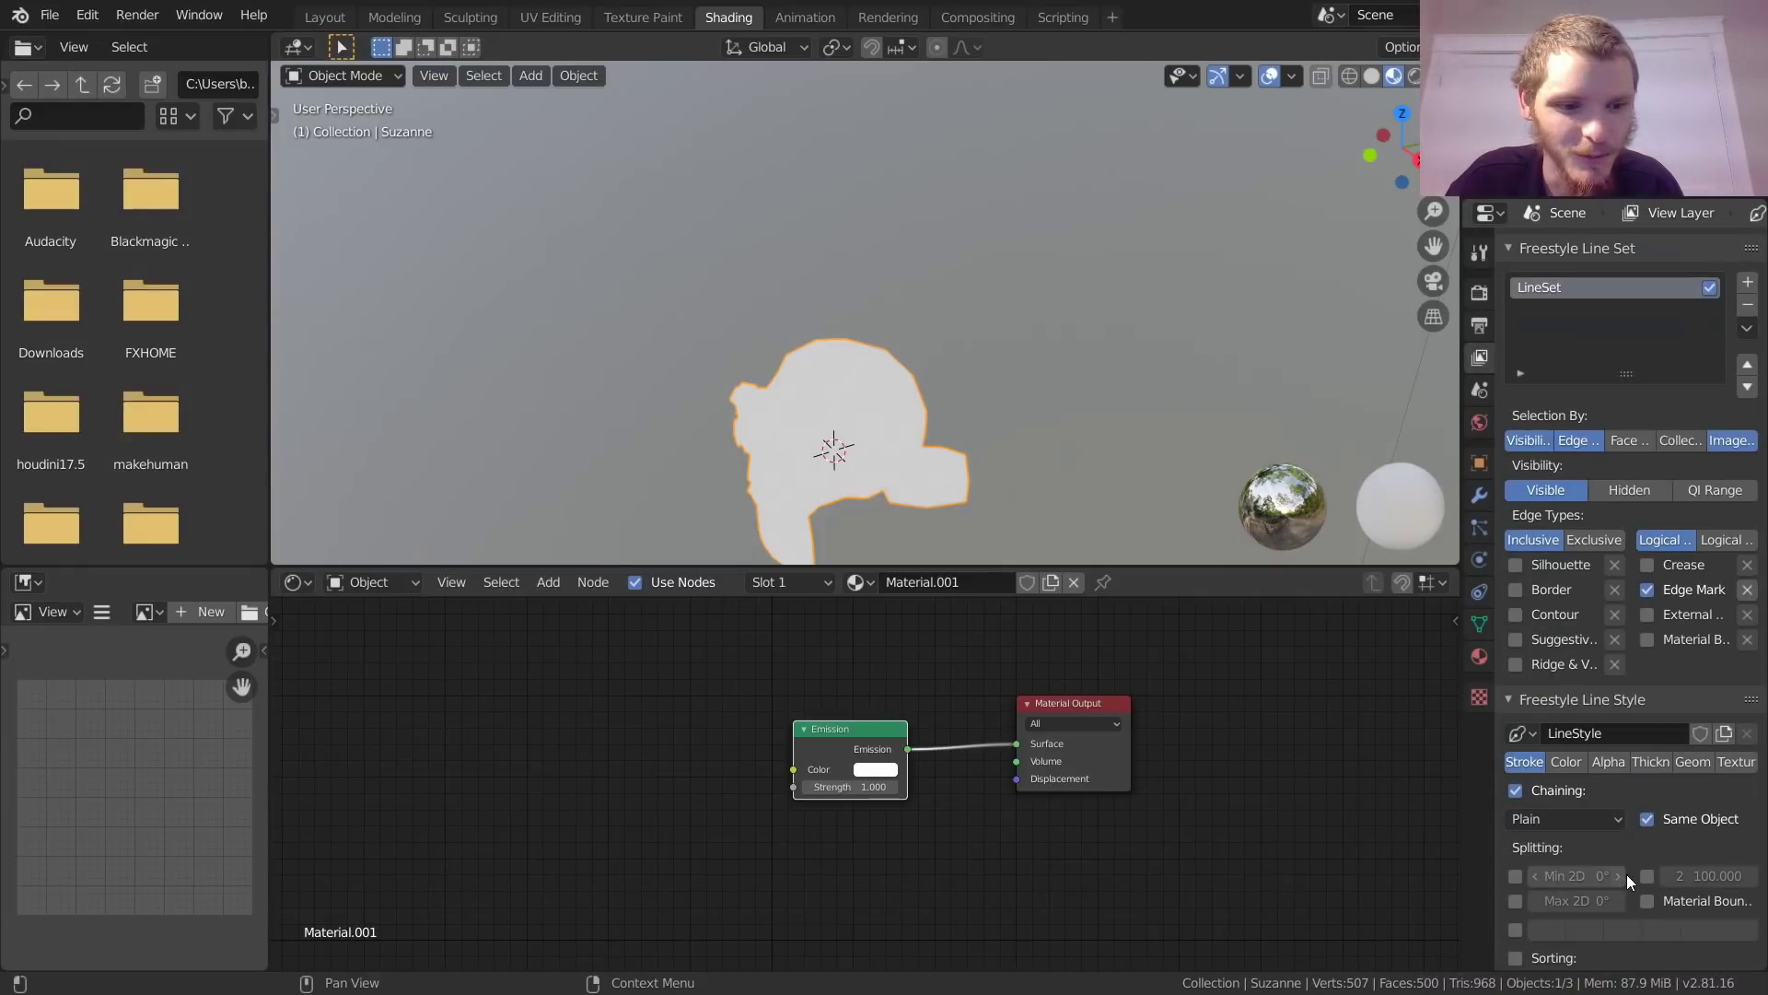
pyautogui.click(1576, 766)
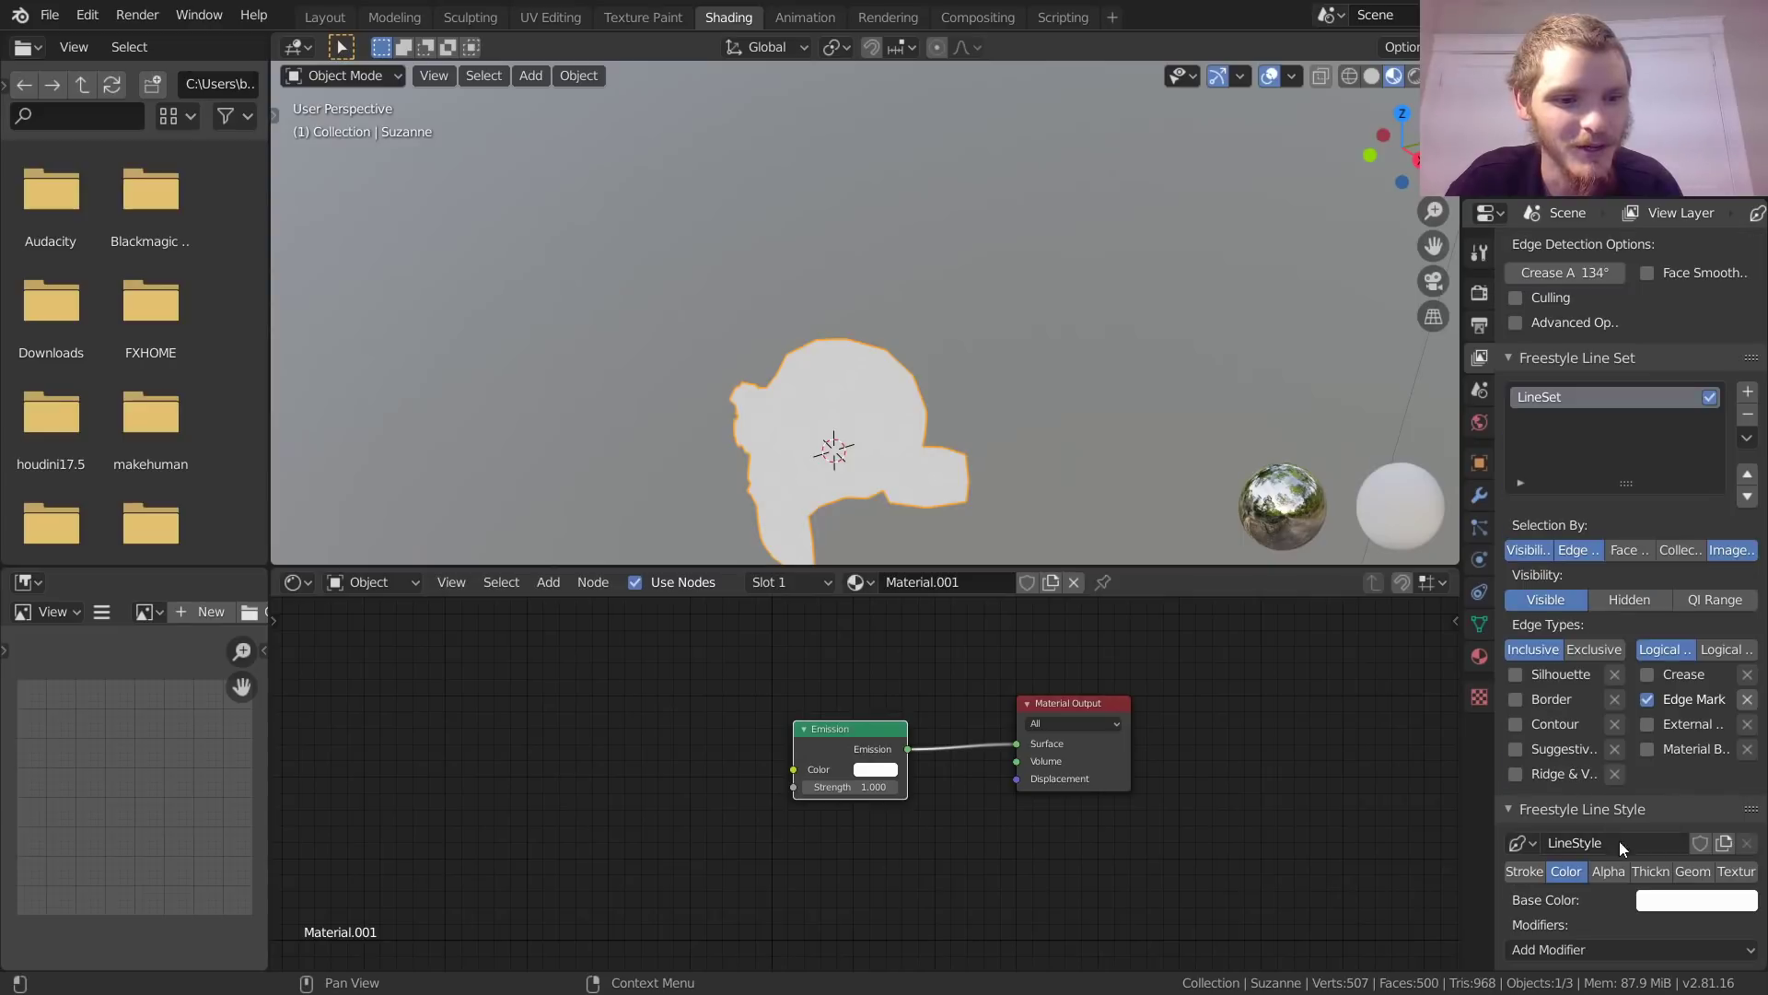
pyautogui.click(1662, 900)
pyautogui.click(1641, 753)
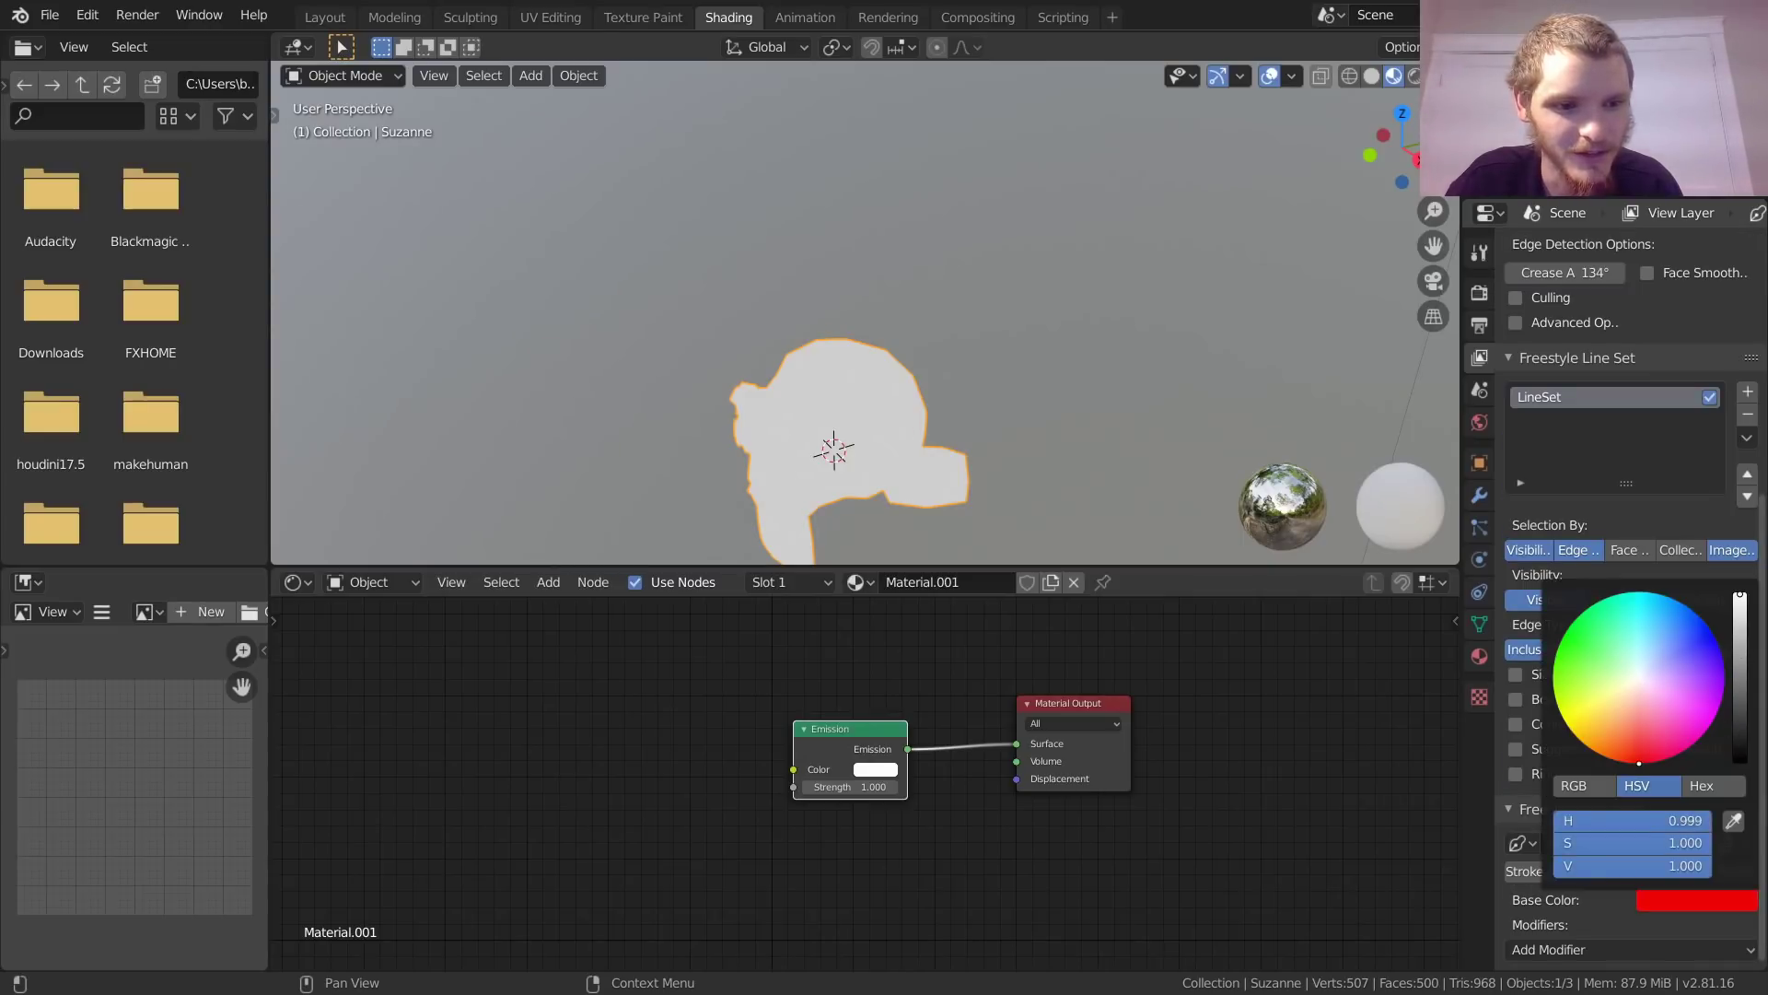
# Step: Render the frame with red dashed lines, then select the Emission node
pyautogui.press('F12')
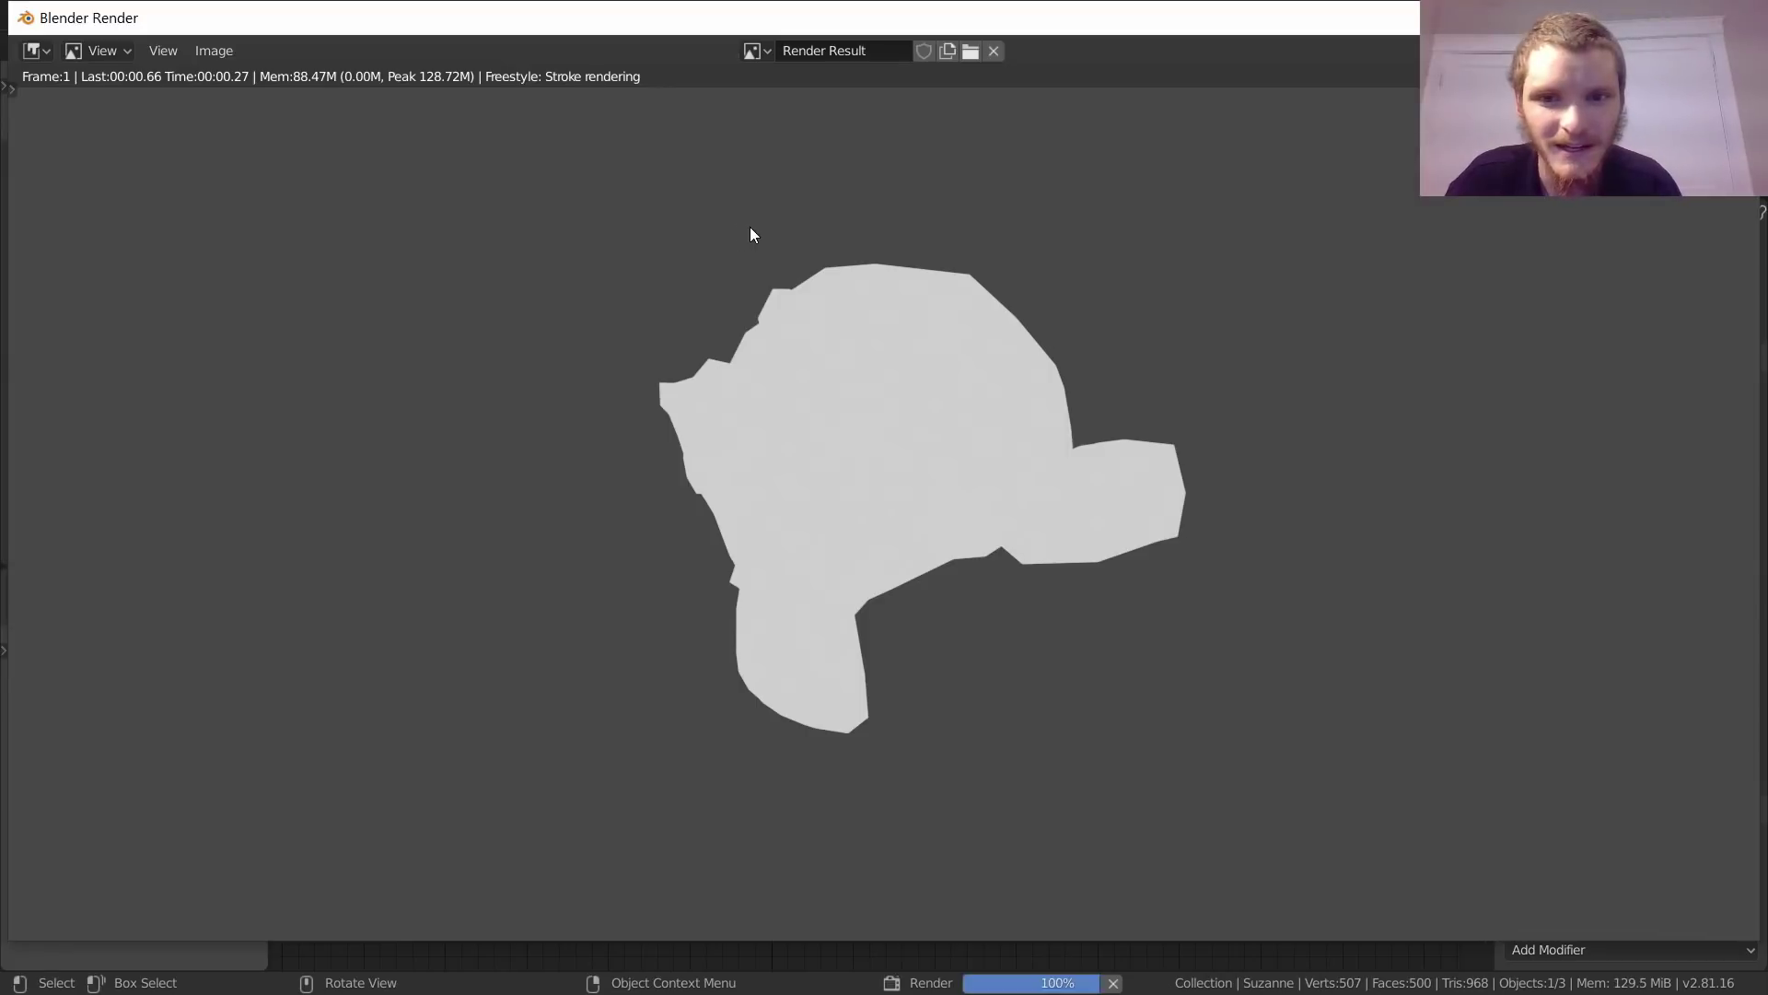
pyautogui.scroll(2, 820, 327)
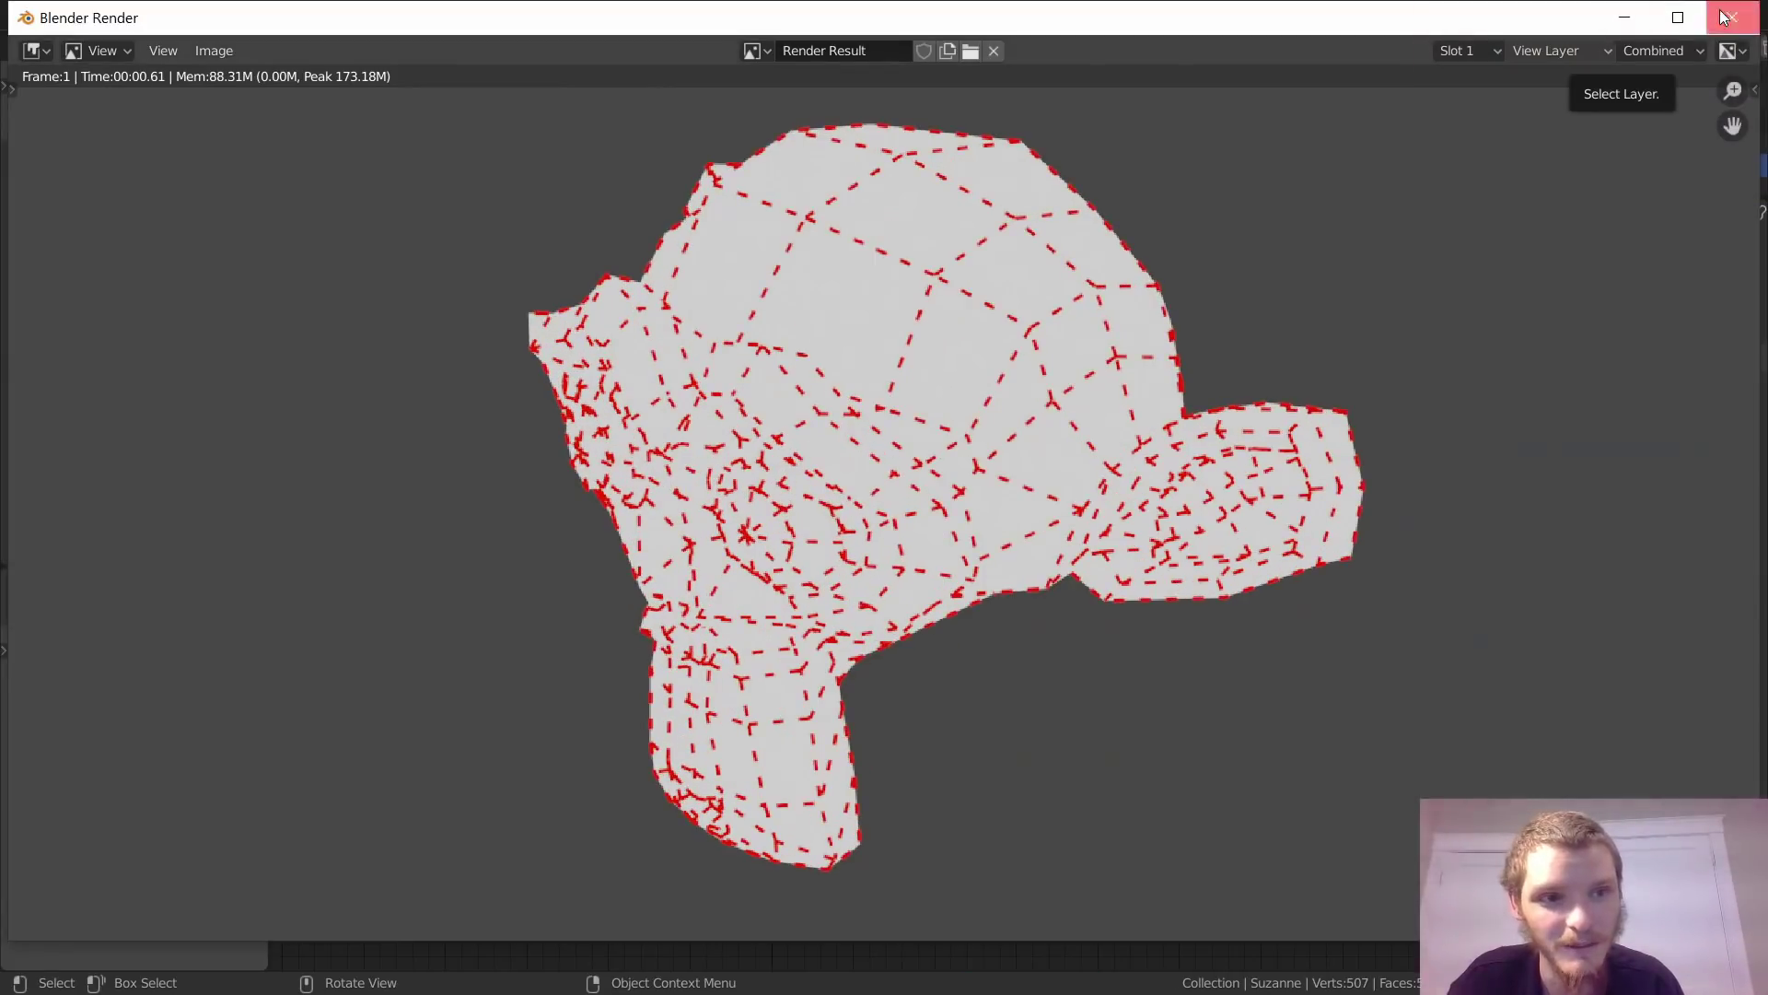
pyautogui.click(1732, 17)
pyautogui.click(866, 789)
# Step: Replace the Emission node with a Principled BSDF wired to Surface and test-render
pyautogui.press('x')
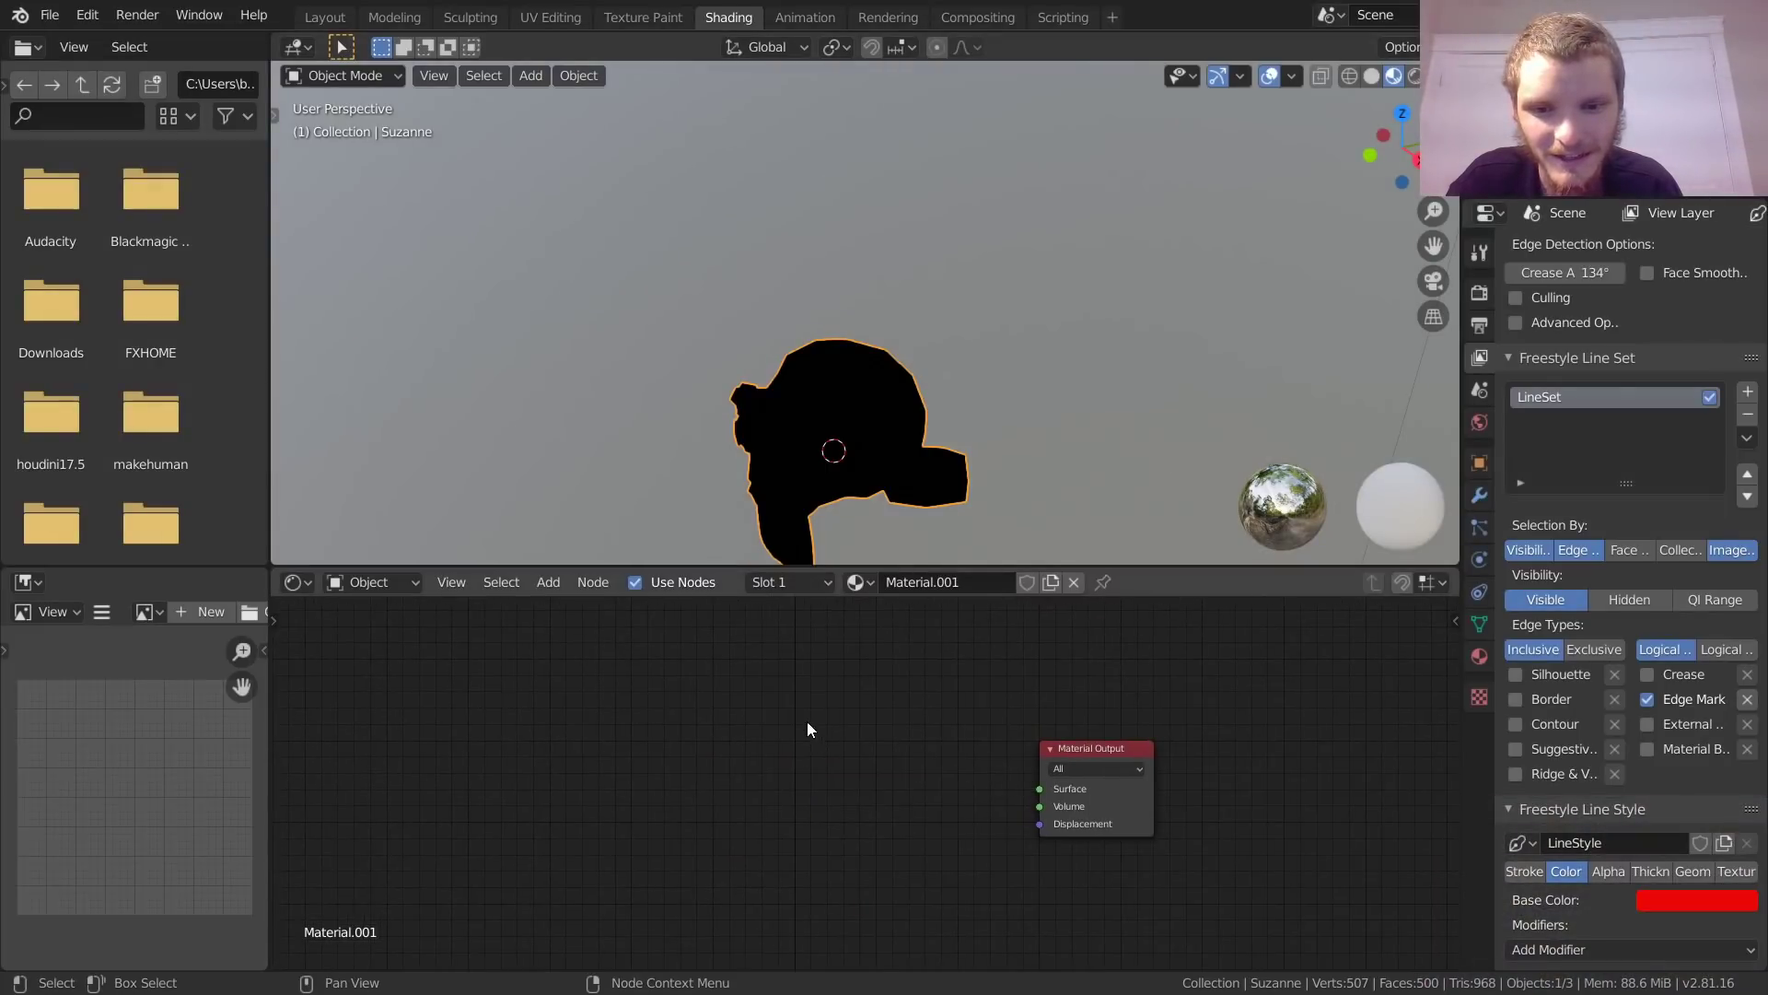
pyautogui.hotkey('shift', 'a')
pyautogui.click(798, 691)
pyautogui.write('prin')
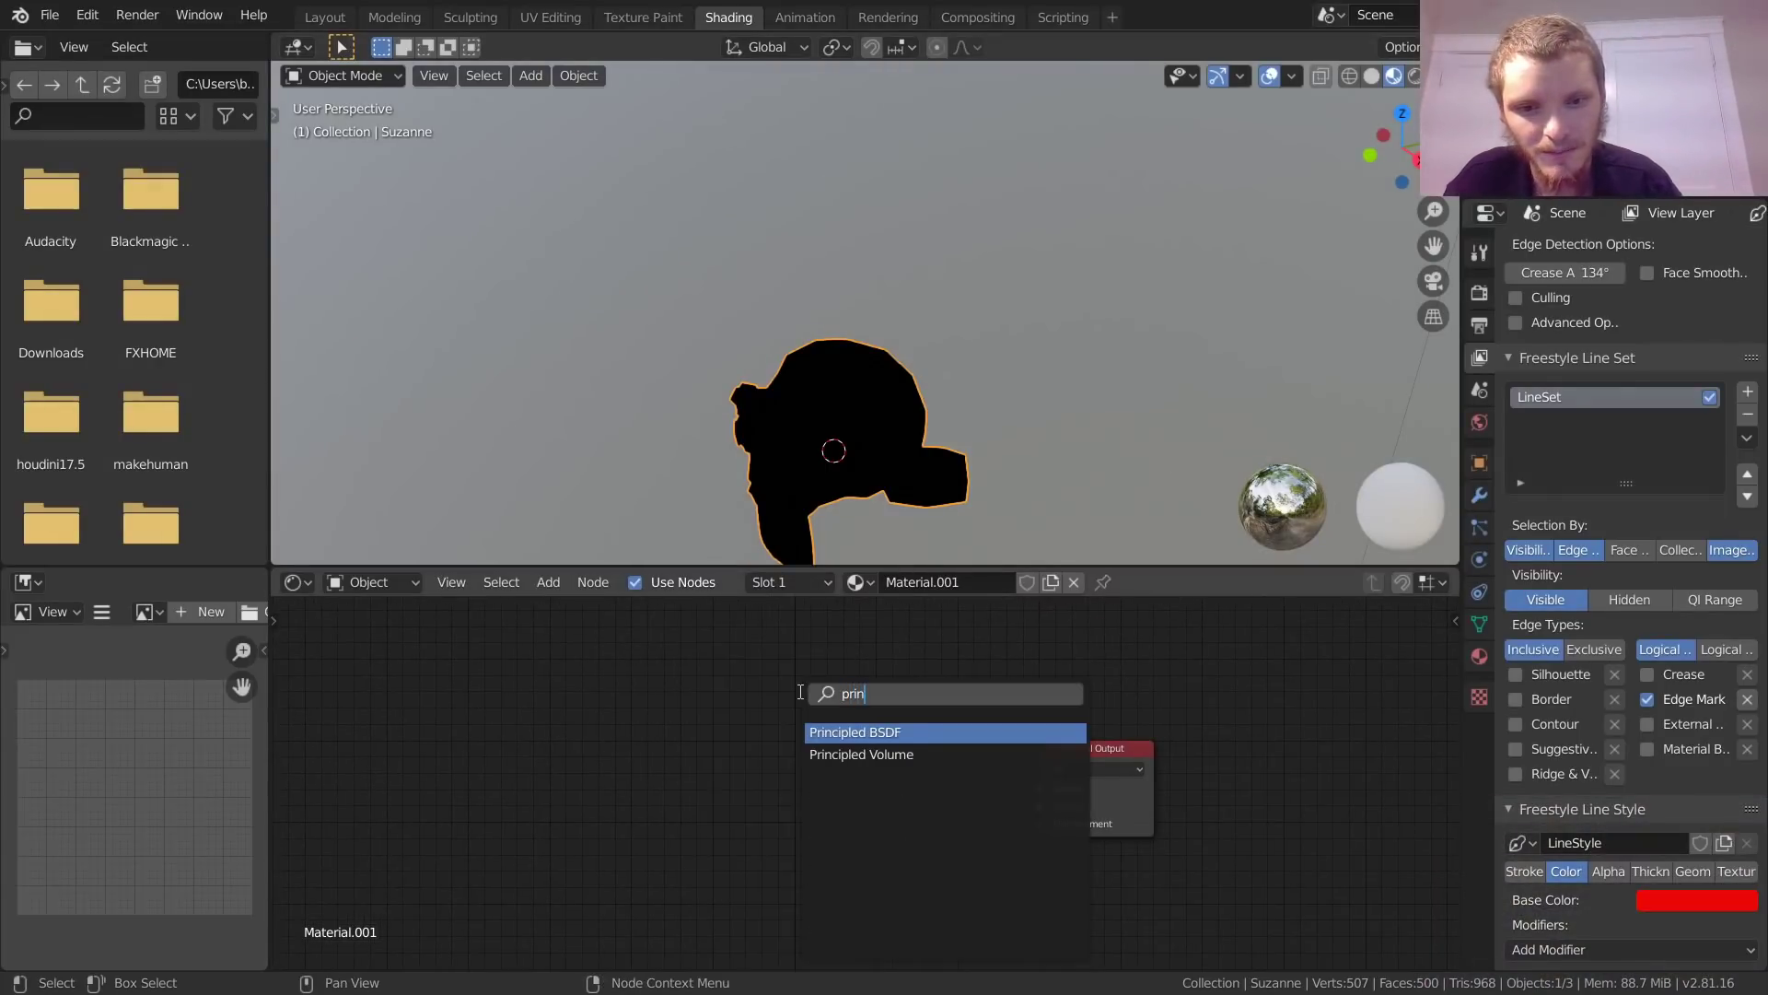
pyautogui.press('Return')
pyautogui.click(763, 745)
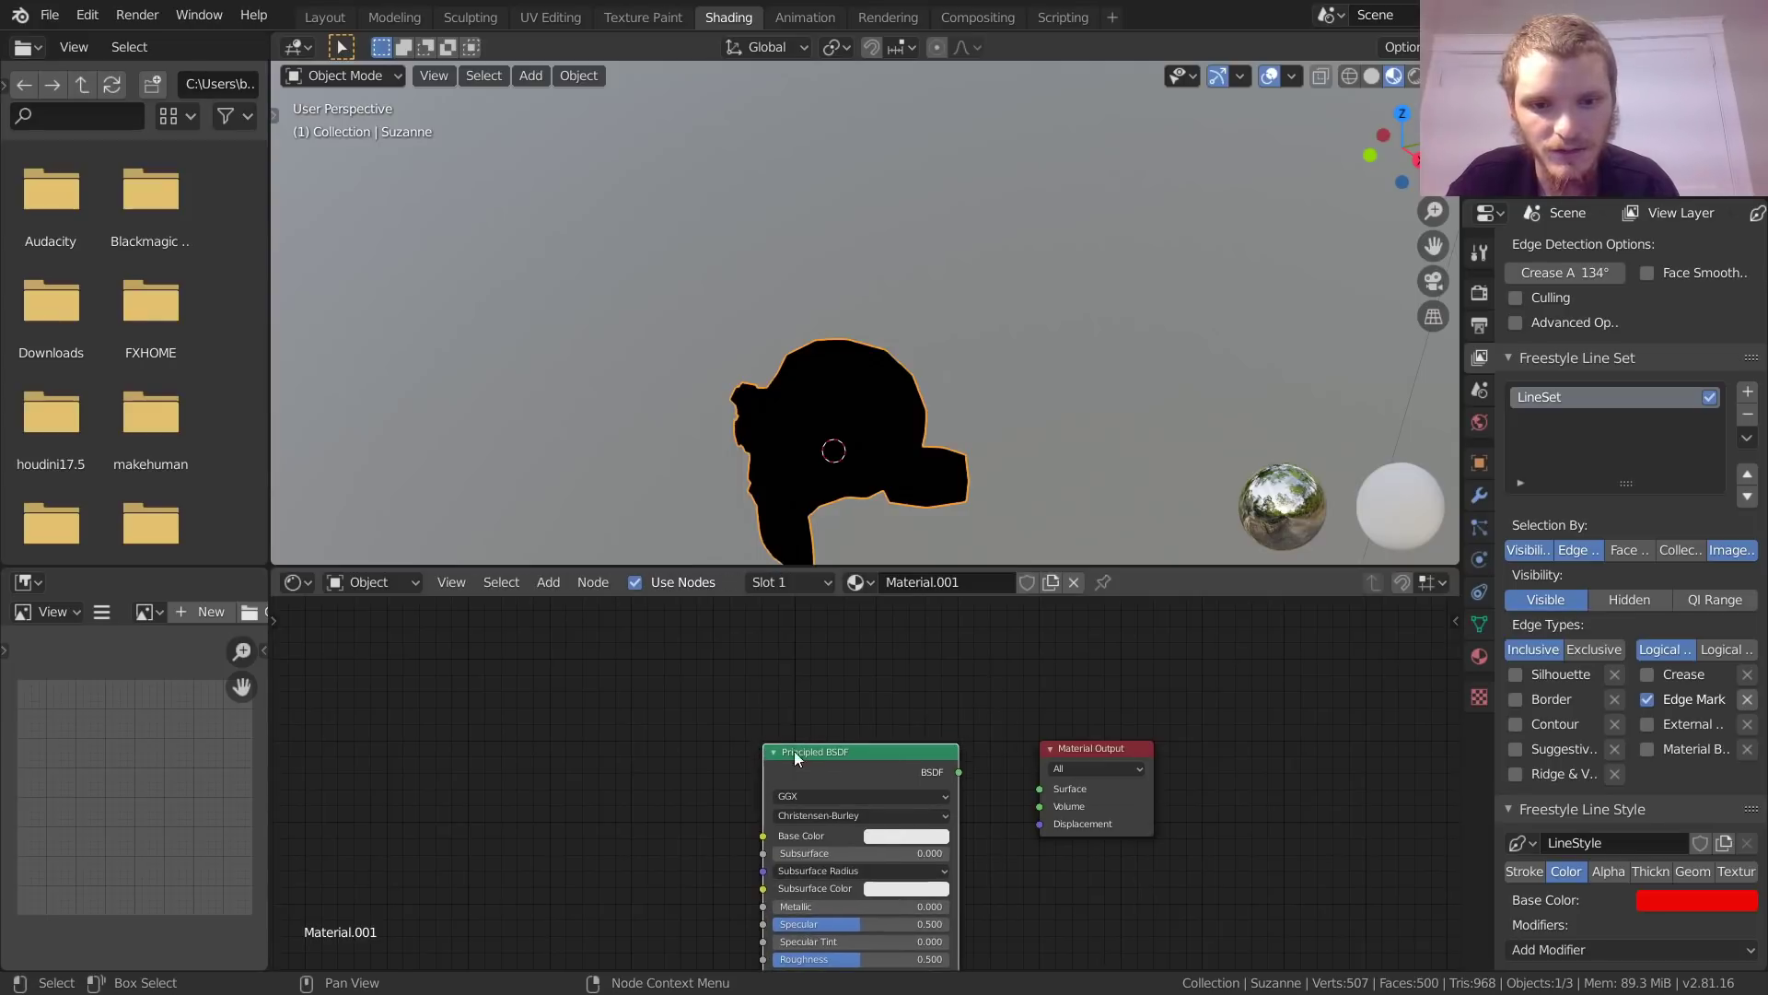
pyautogui.moveTo(963, 776); pyautogui.dragTo(1045, 788)
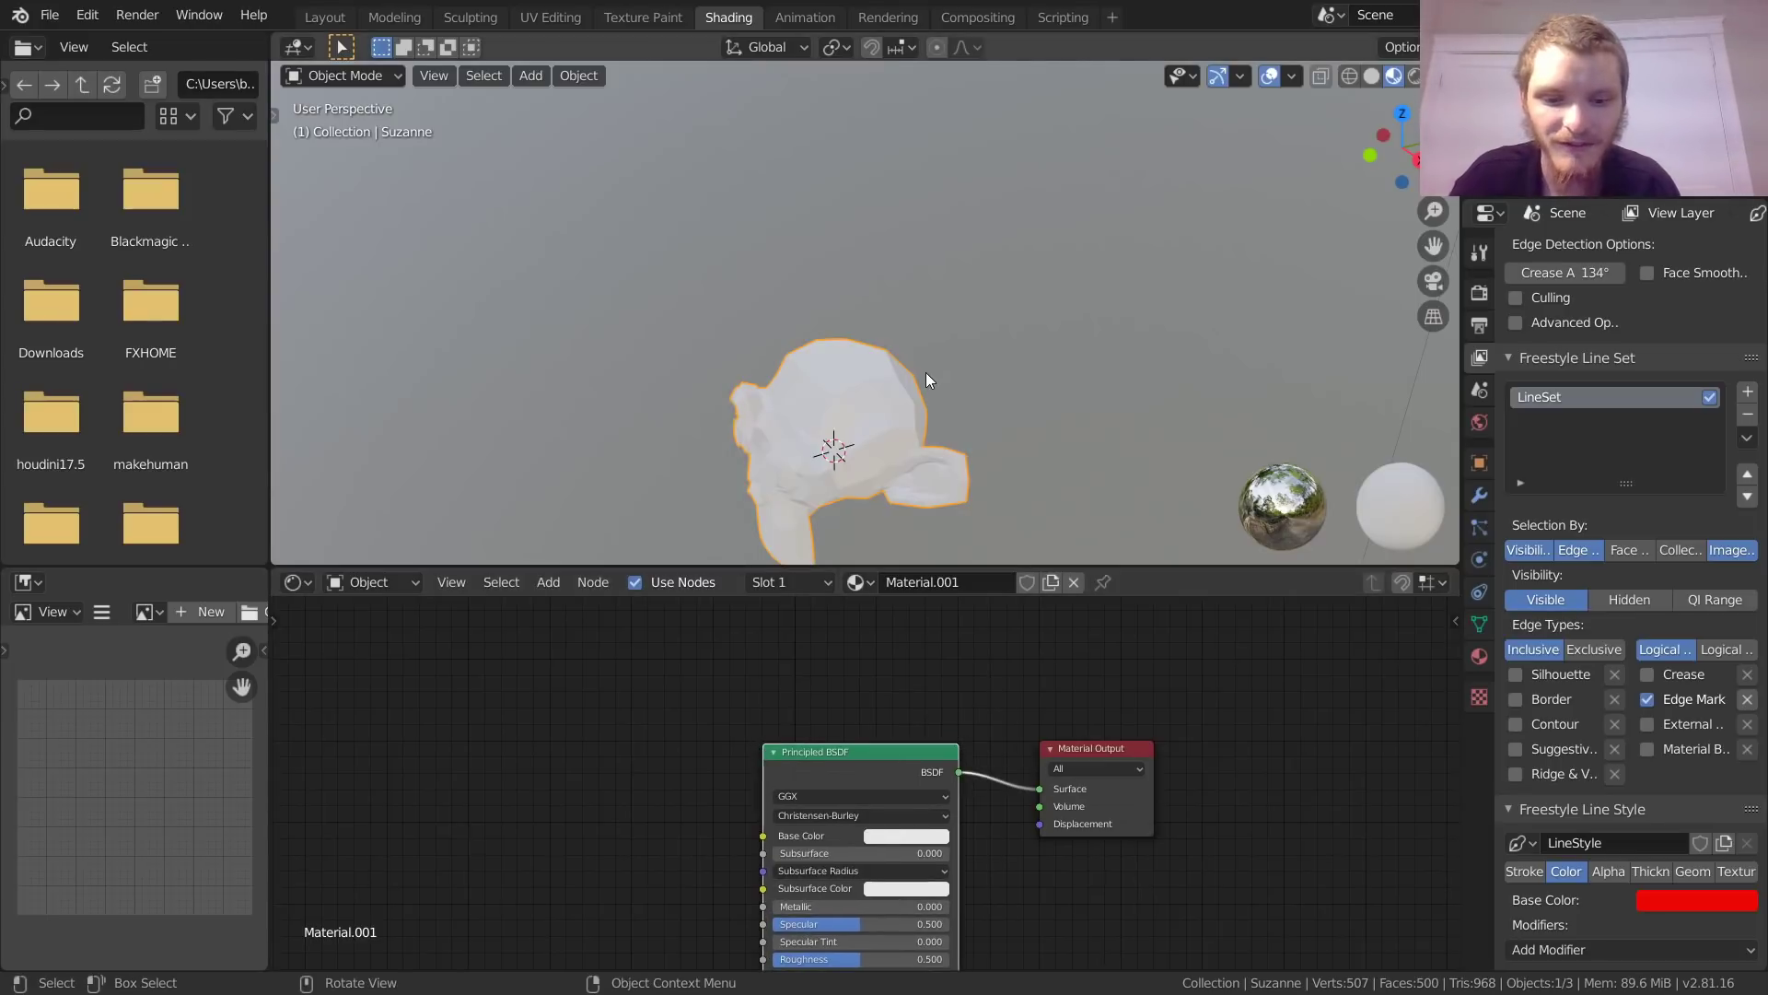
pyautogui.press('F12')
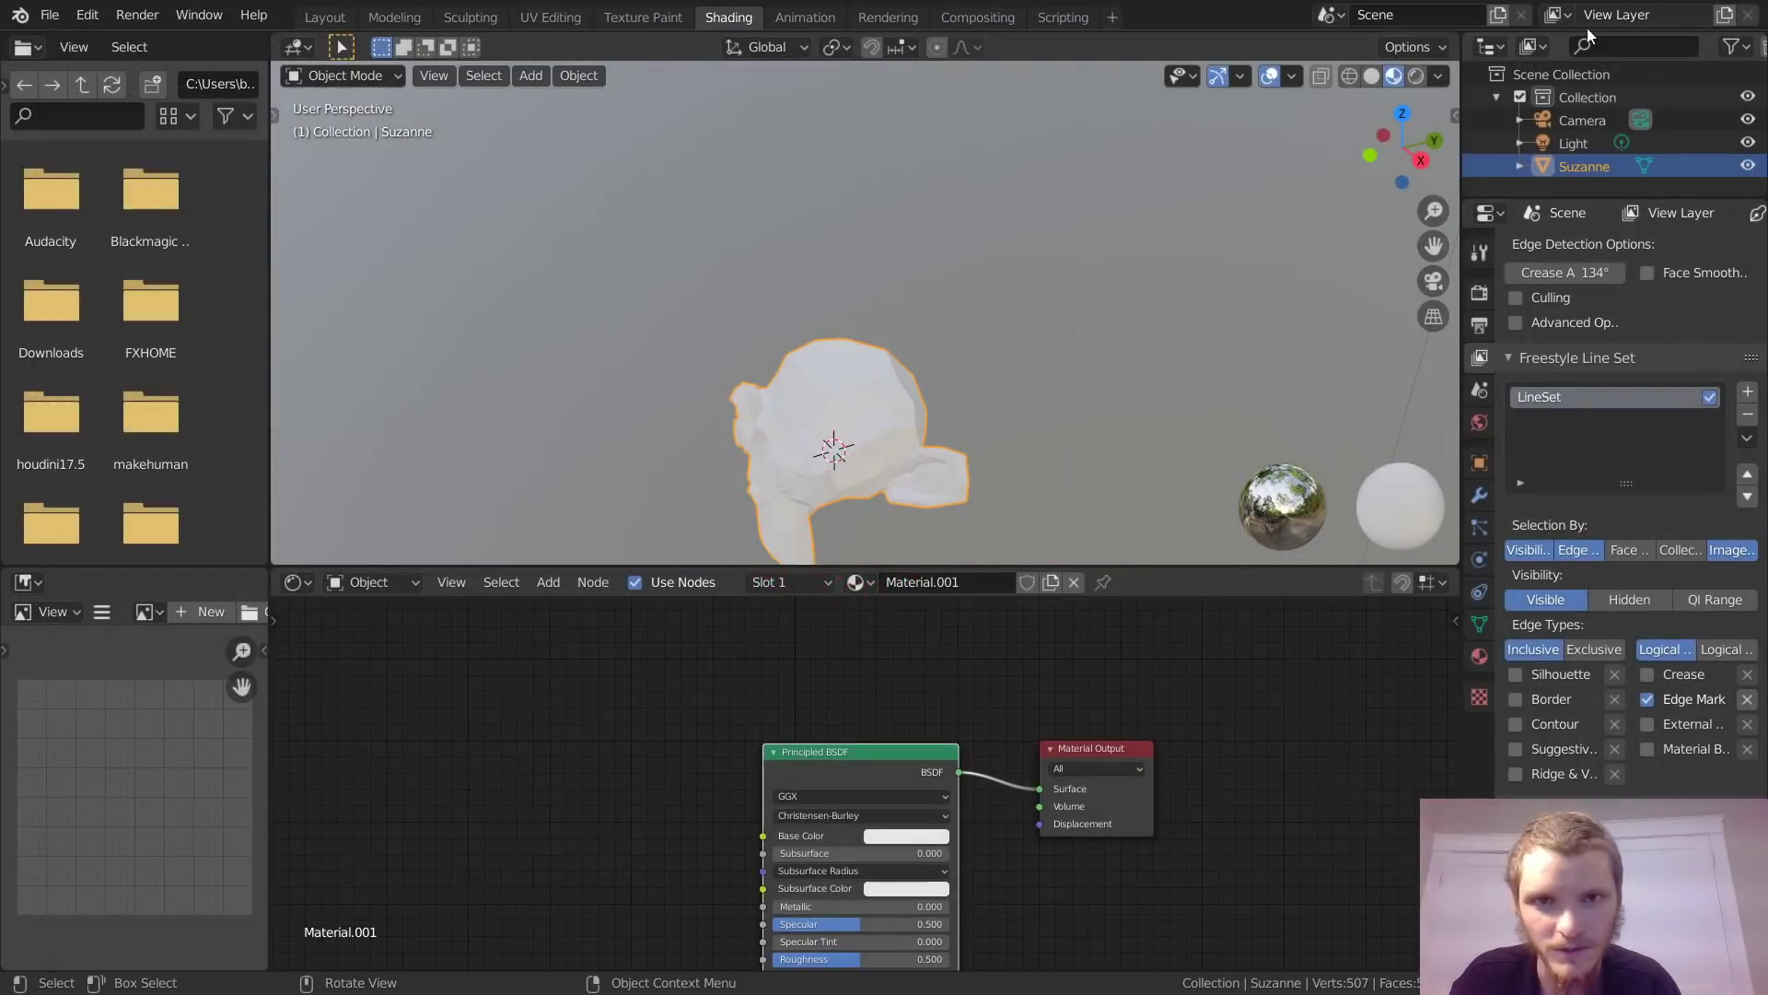
# Step: Add a Checker Texture feeding the shader, with mapping and texture coordinates via Ctrl+T
pyautogui.moveTo(965, 605); pyautogui.dragTo(1189, 559, button='middle')
pyautogui.hotkey('shift', 'a')
pyautogui.click(749, 659)
pyautogui.write('checker')
pyautogui.press('Return')
pyautogui.click(826, 788)
pyautogui.moveTo(826, 784); pyautogui.dragTo(1007, 833)
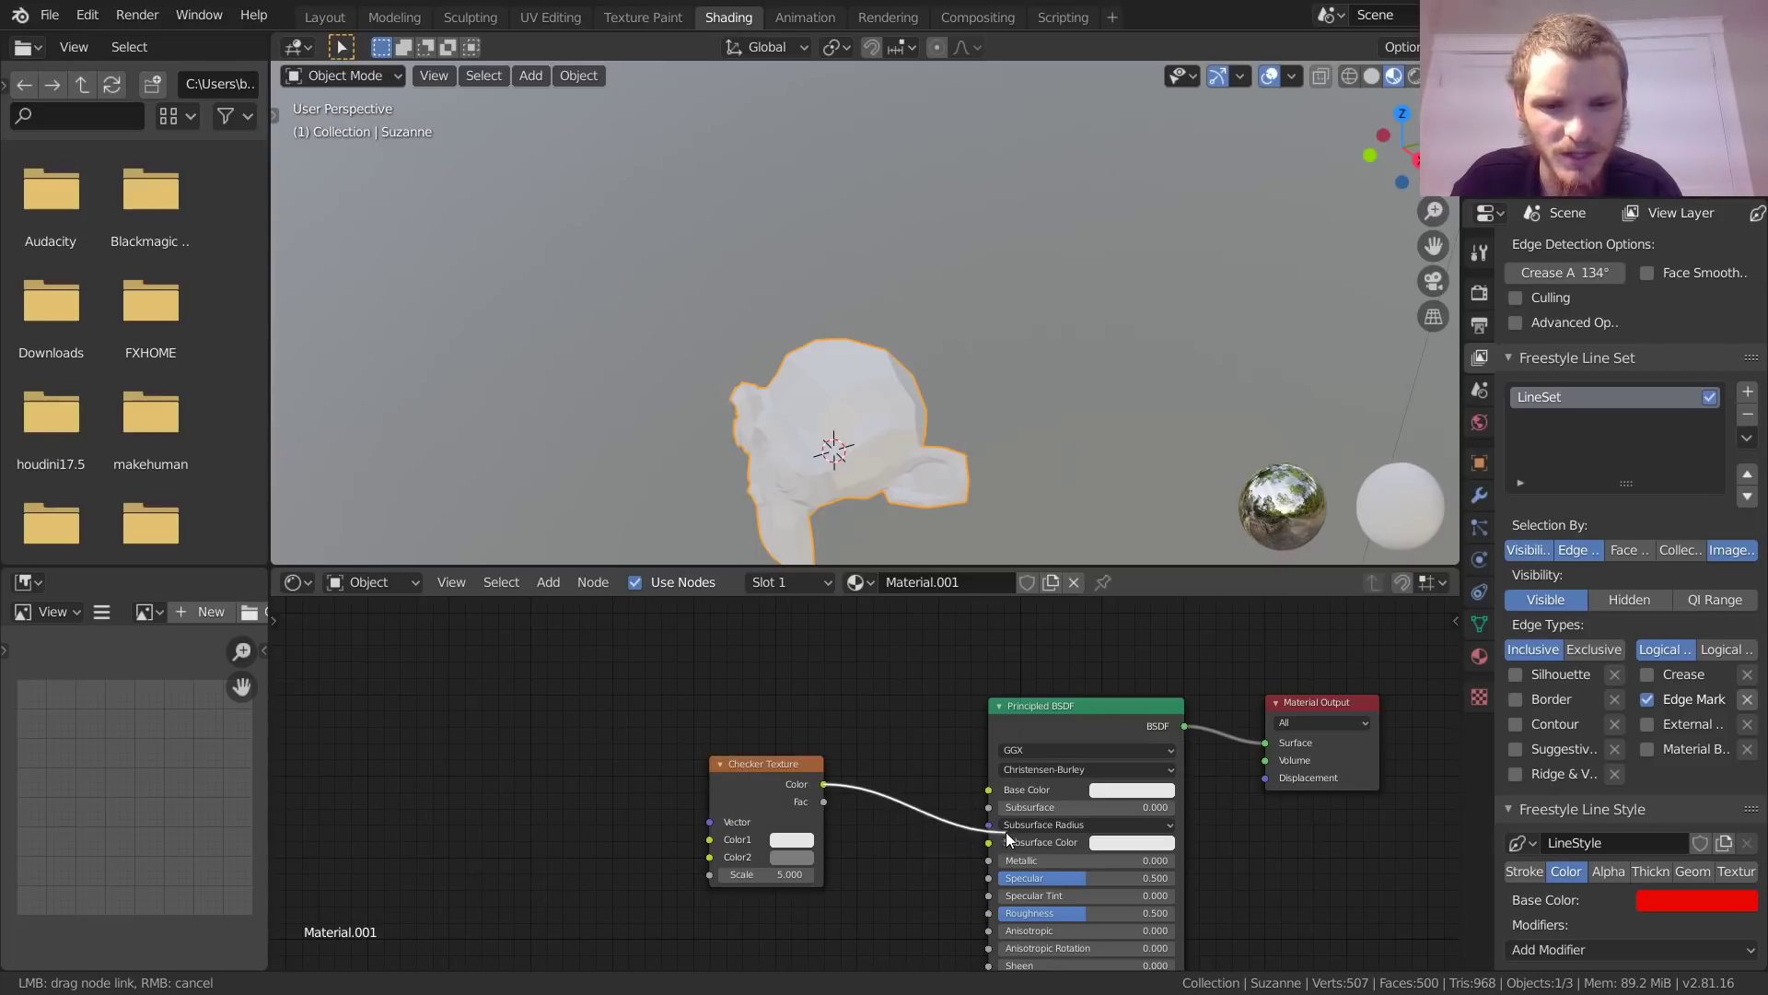
pyautogui.hotkey('ctrl', 't')
# Step: Plug the scale-5 checker colour into Base Color and render the checkered Suzanne with red dashes
pyautogui.moveTo(682, 755); pyautogui.dragTo(857, 750, button='middle')
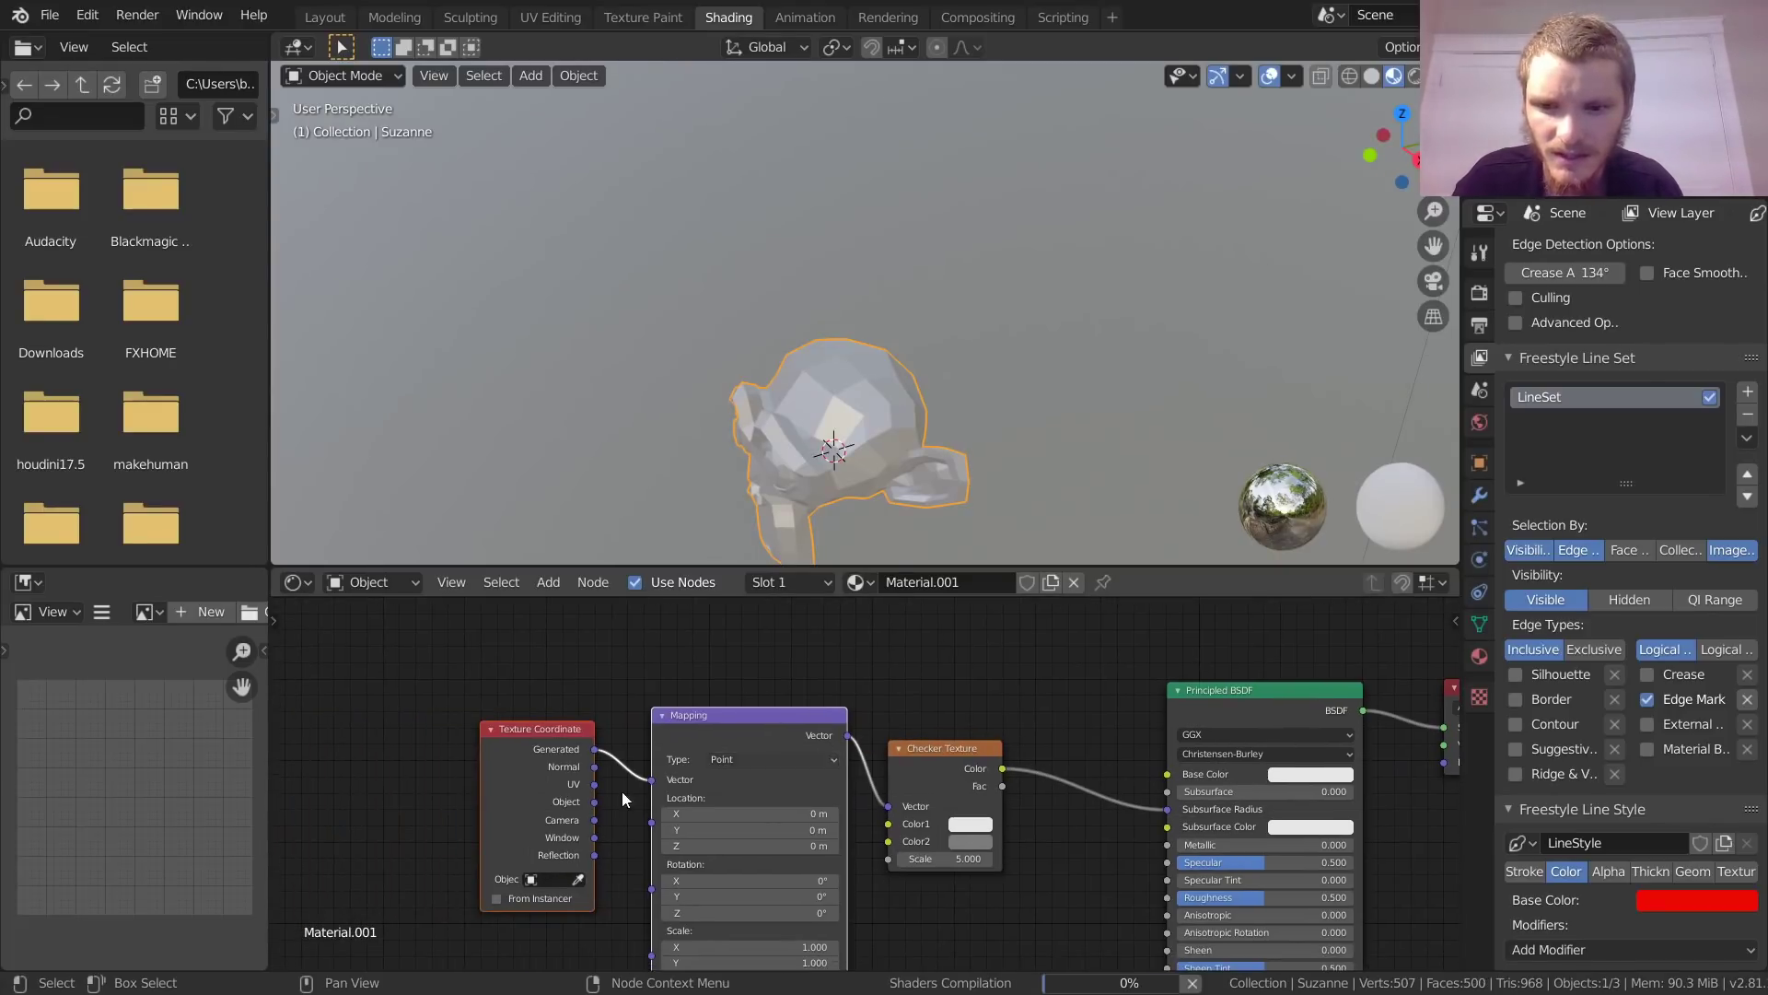
pyautogui.moveTo(1032, 704); pyautogui.dragTo(713, 720, button='middle')
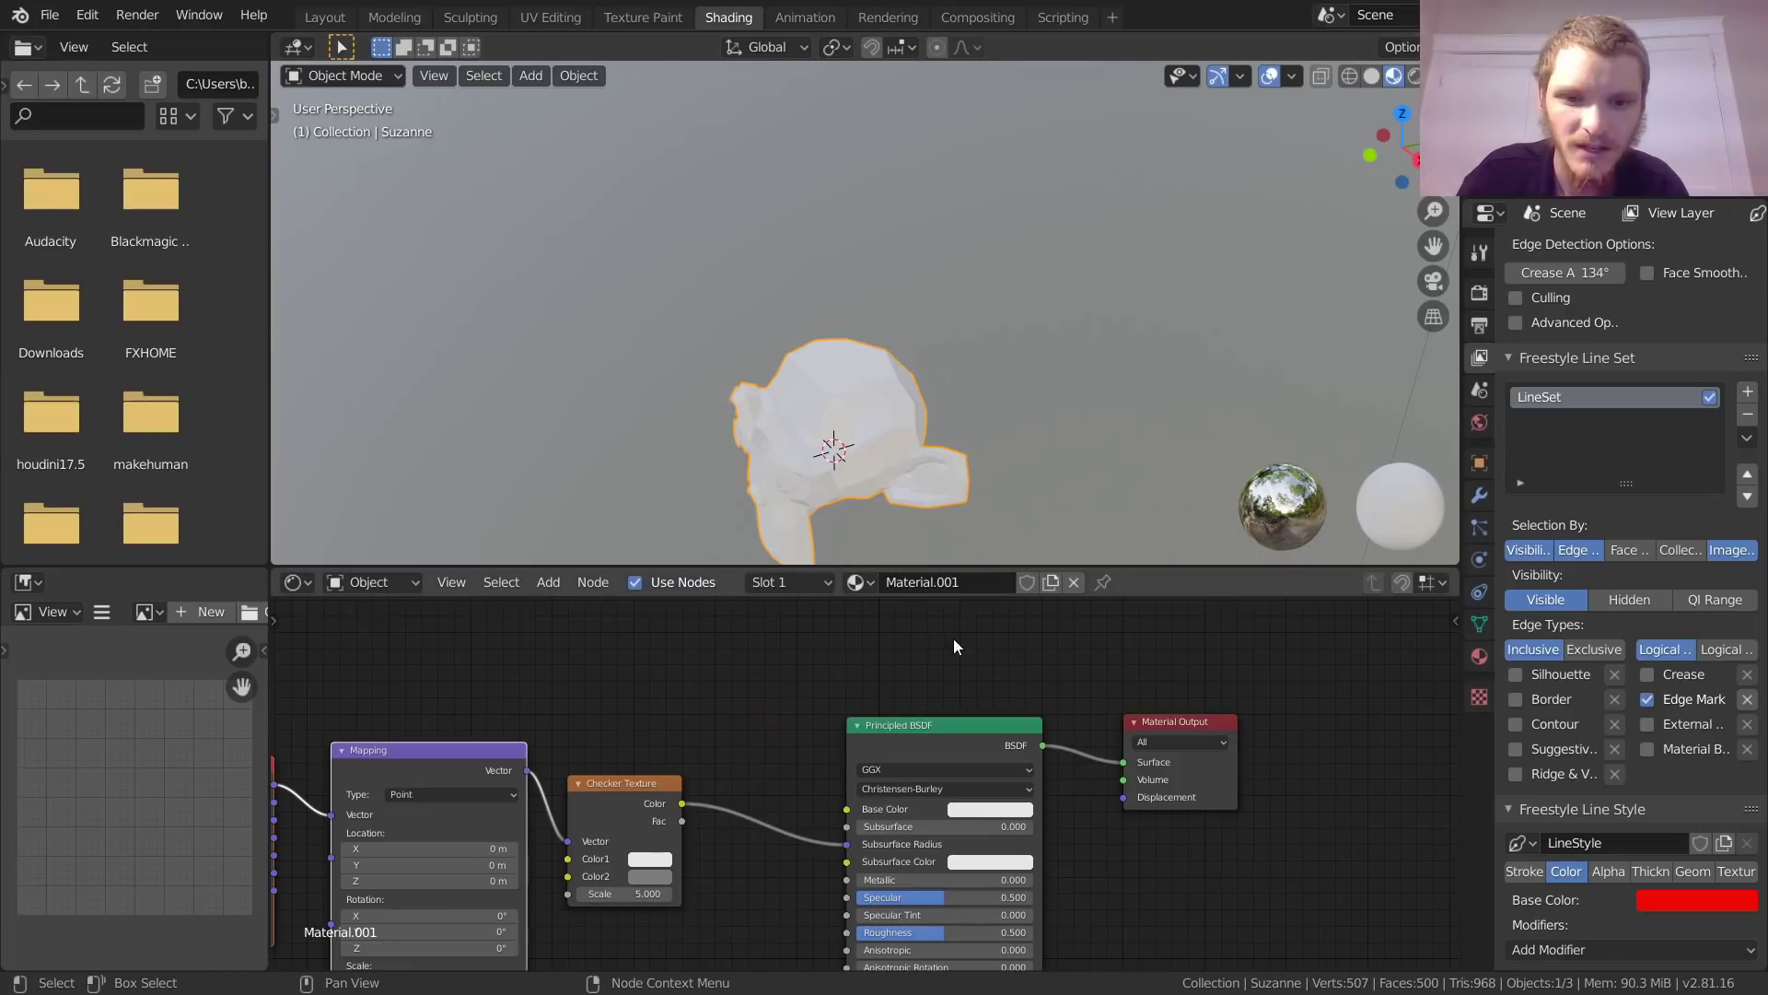
pyautogui.moveTo(879, 651); pyautogui.dragTo(872, 631, button='middle')
pyautogui.moveTo(675, 760); pyautogui.dragTo(703, 761)
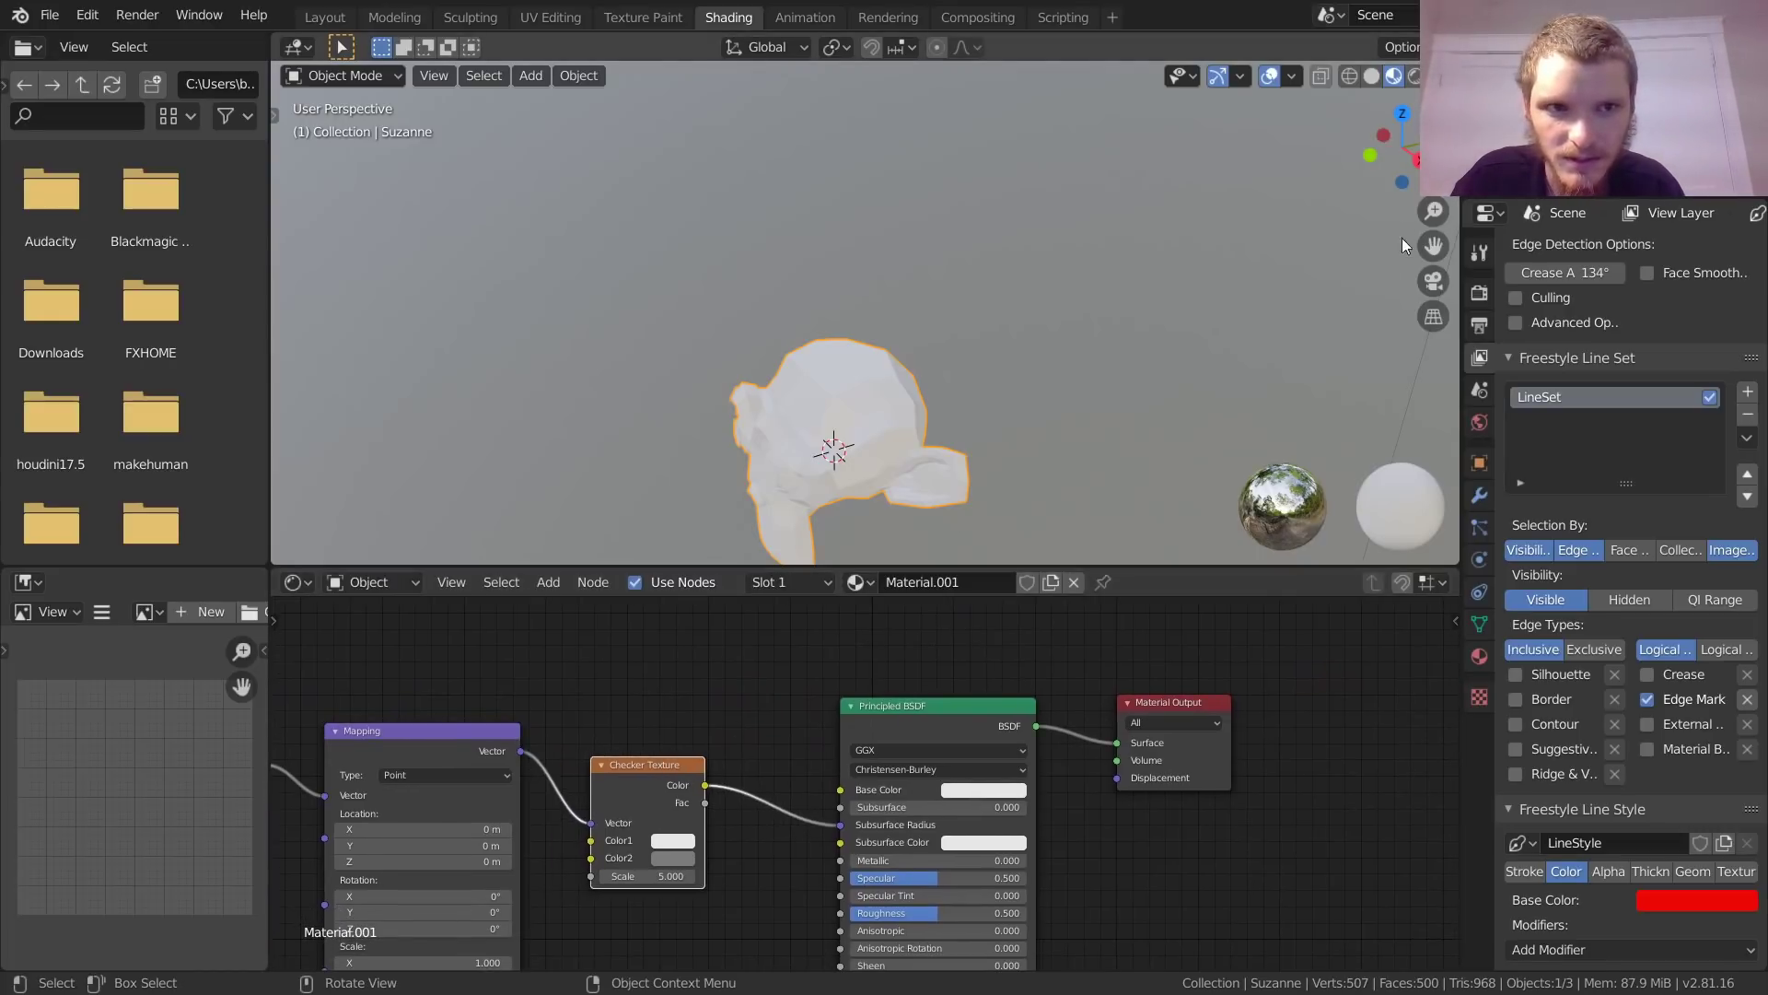
pyautogui.click(1423, 75)
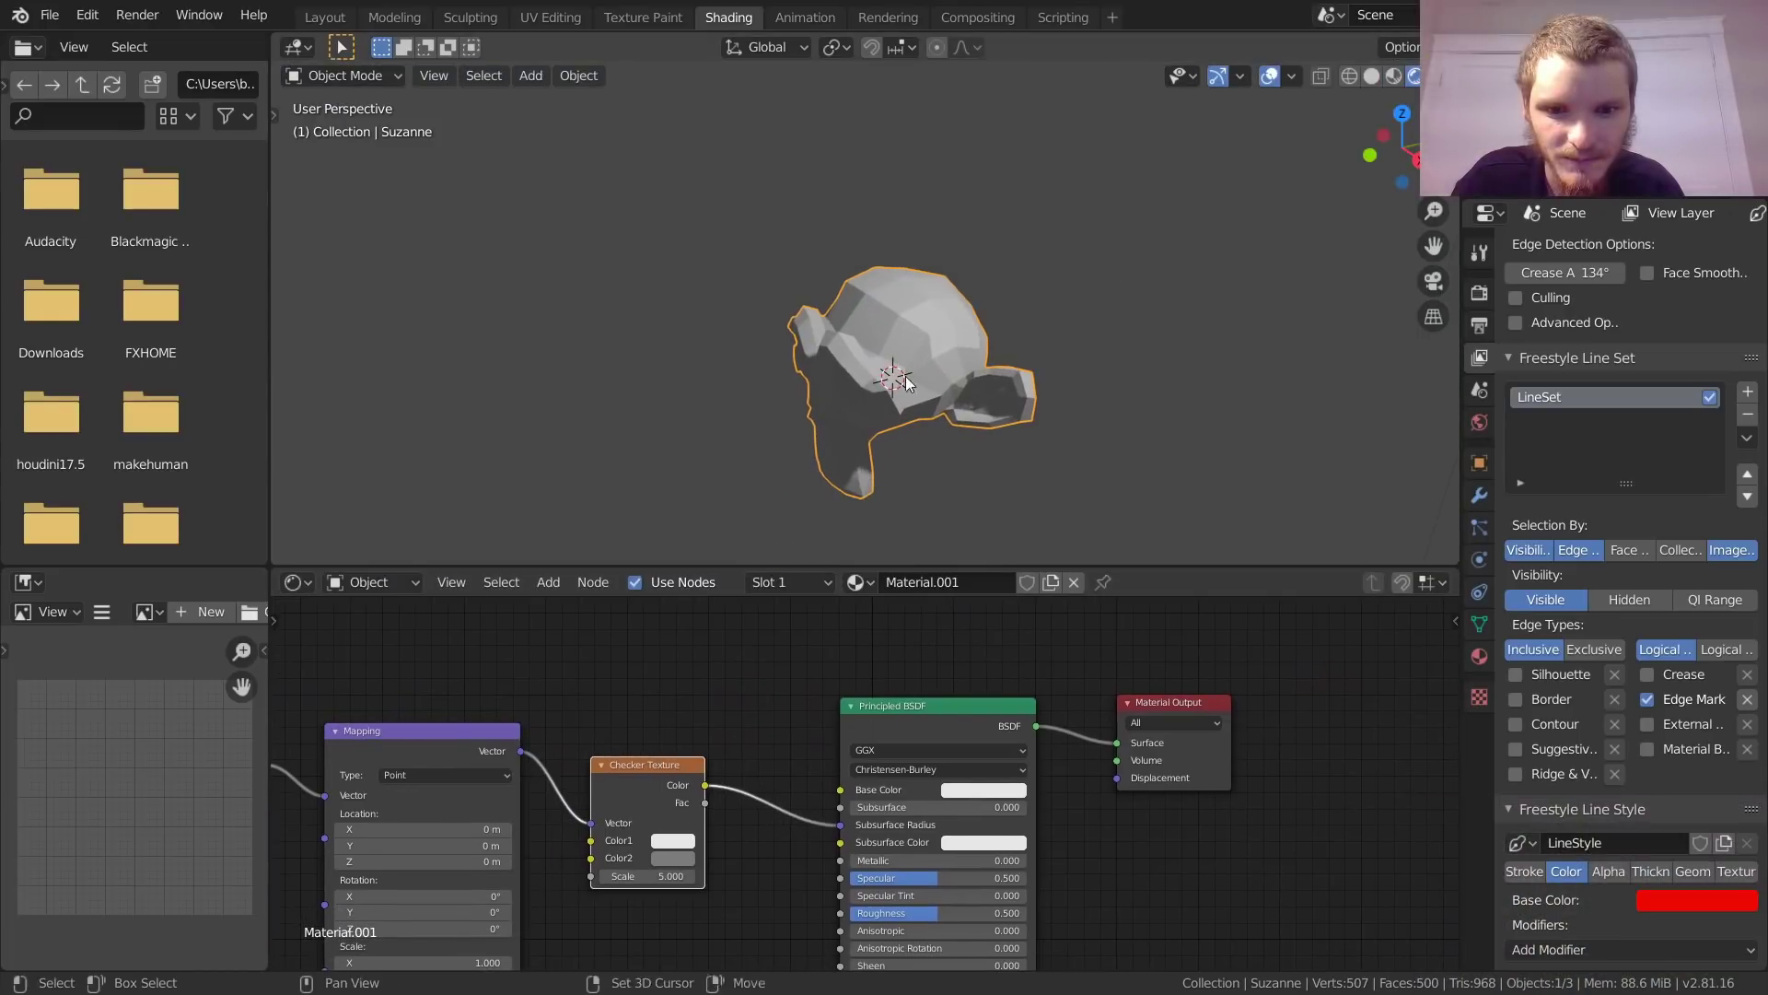
pyautogui.moveTo(838, 825); pyautogui.dragTo(840, 789)
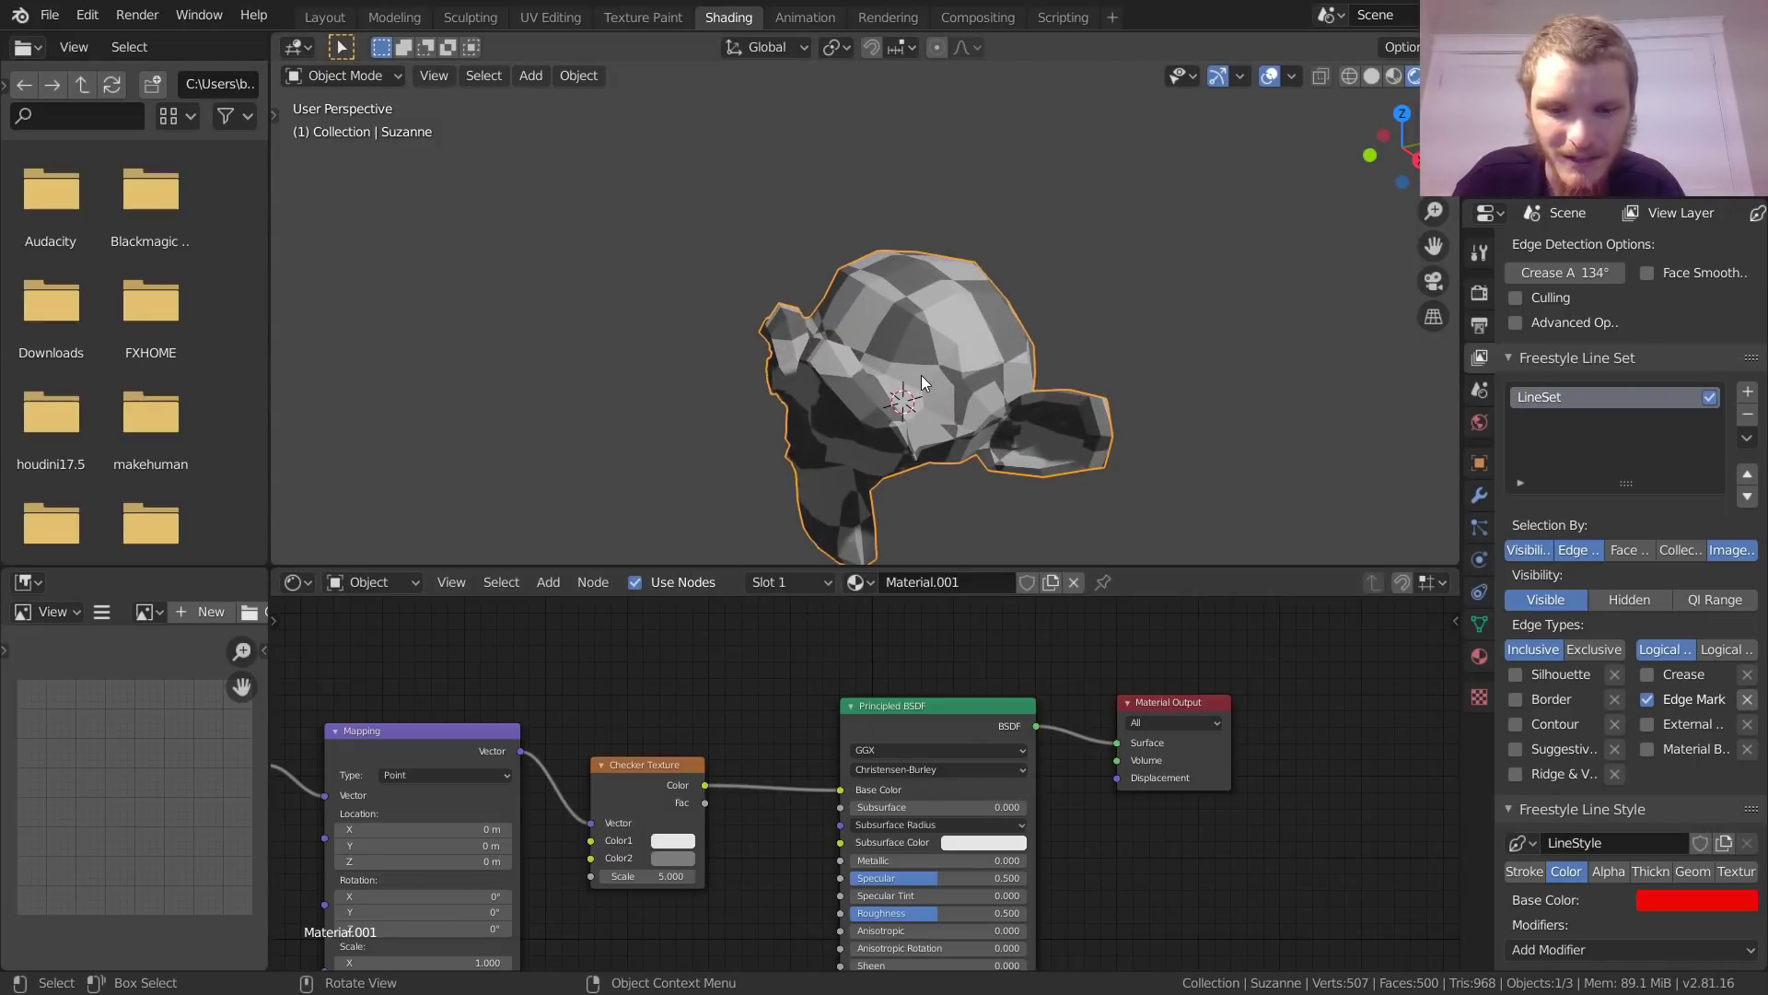
pyautogui.press('F12')
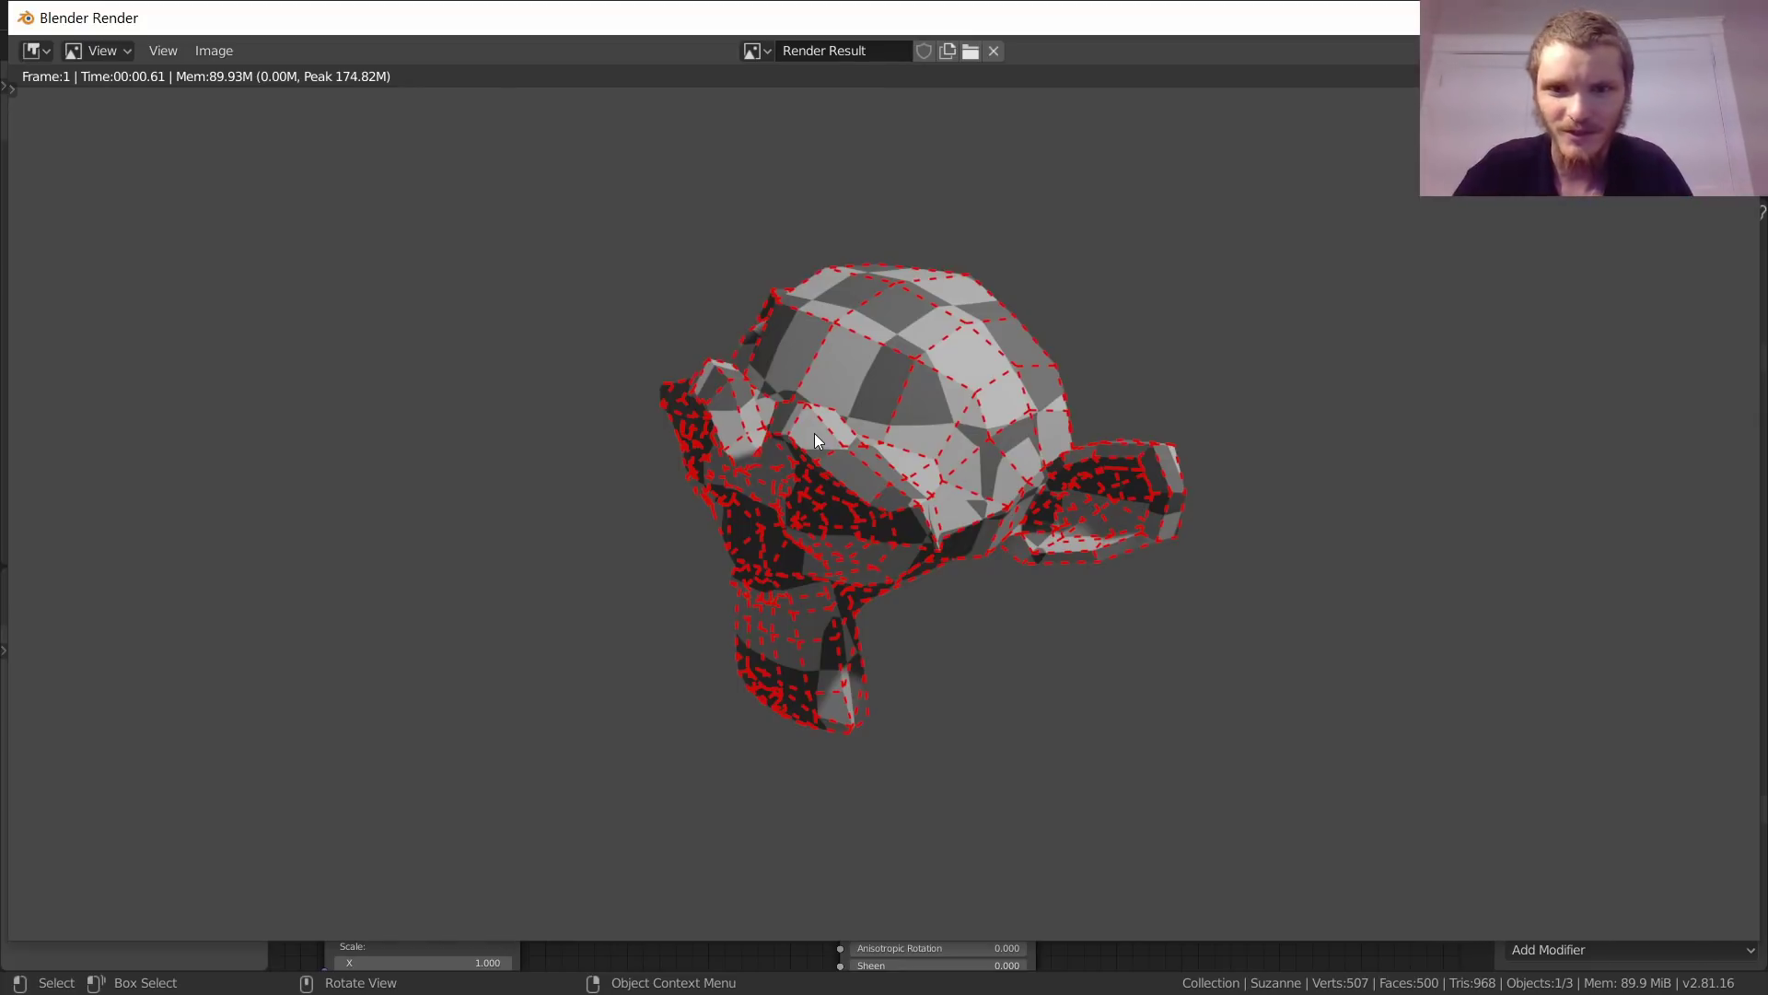
pyautogui.scroll(3, 889, 396)
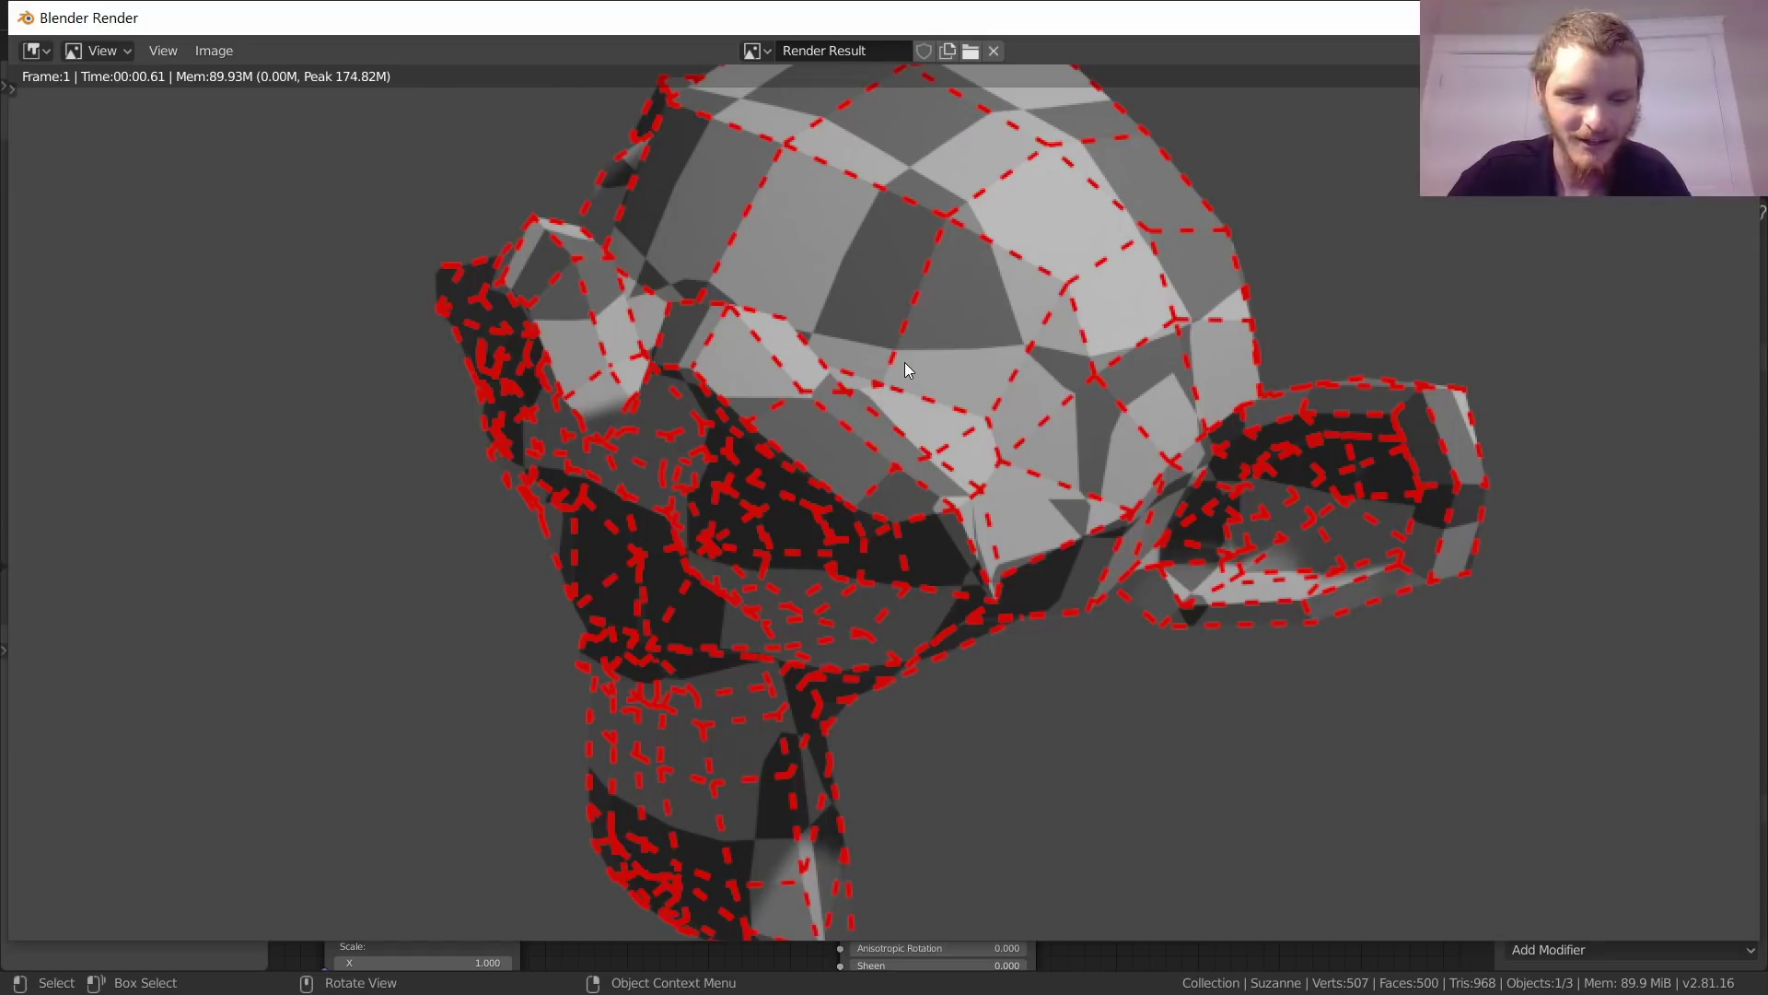